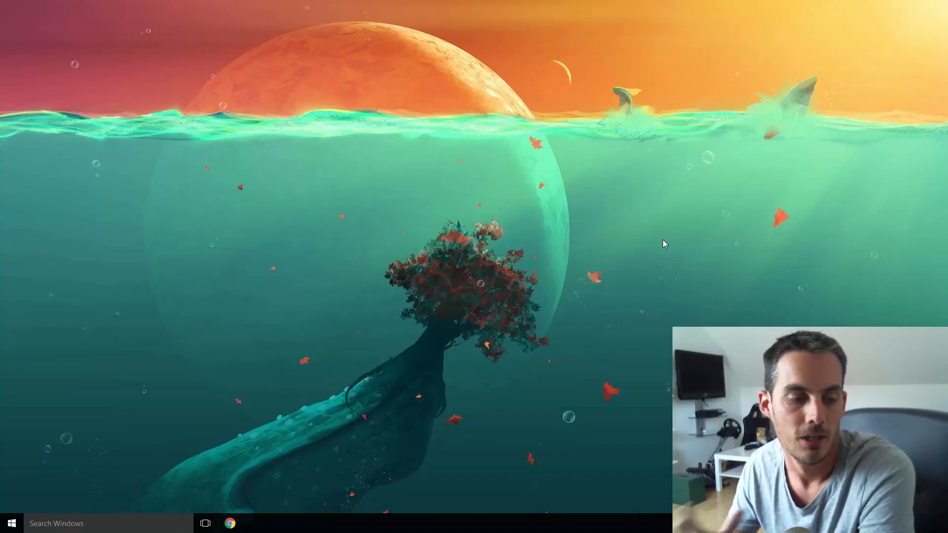
Restore the Chrome window showing Synology's Sauvegarde des données page
{"action": "left_click", "coordinate": [231, 522]}
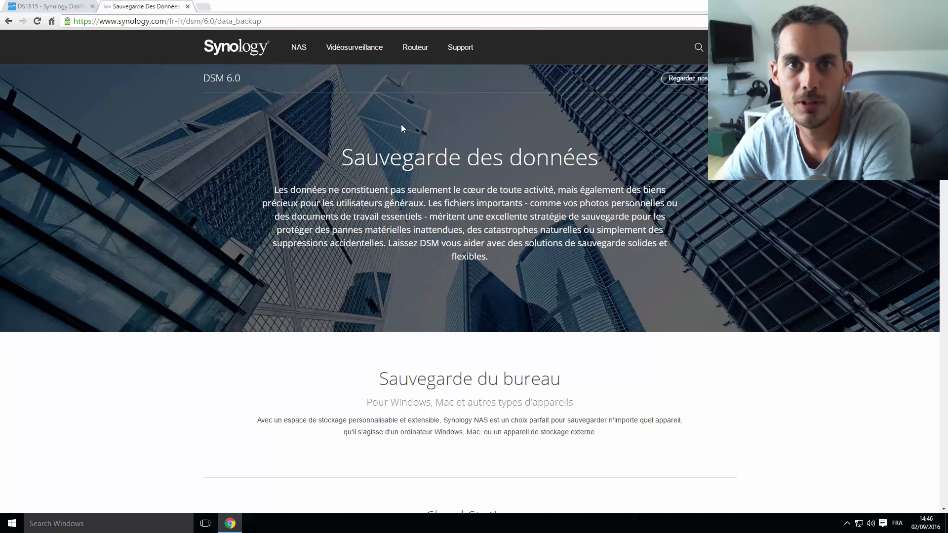
Scroll the backup page past Sauvegarde du bureau to the Cloud Station screenshot and feature columns
{"action": "scroll", "coordinate": [463, 126], "scroll_direction": "down", "scroll_amount": 1}
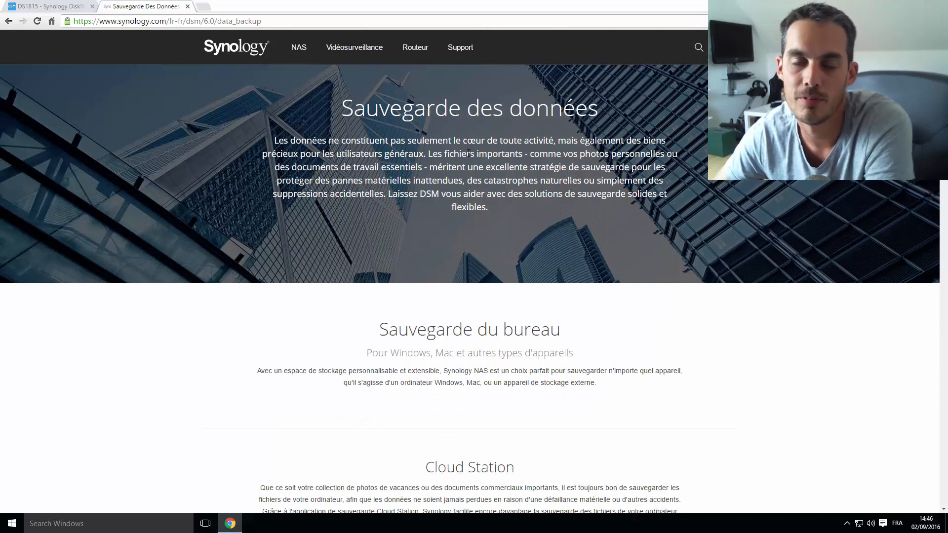
{"action": "scroll", "coordinate": [468, 153], "scroll_direction": "down", "scroll_amount": 1}
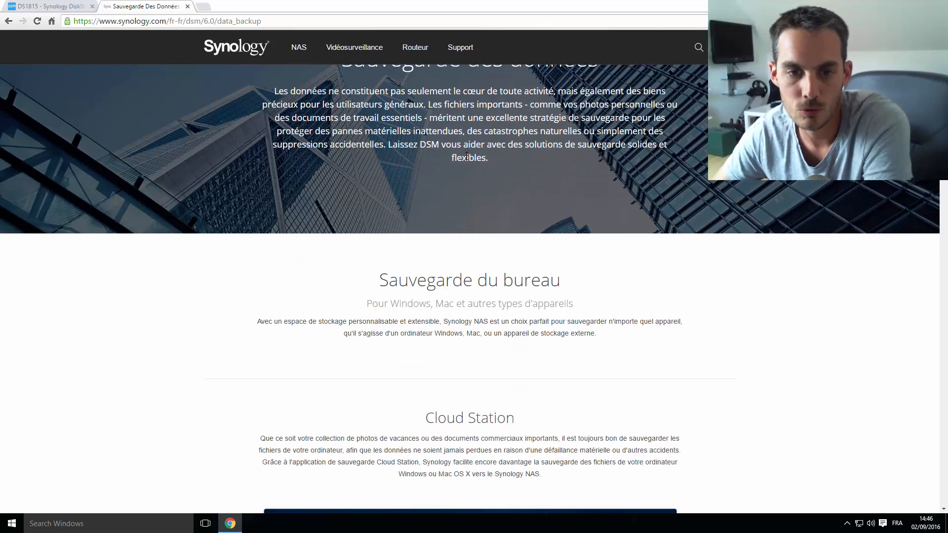
{"action": "scroll", "coordinate": [467, 157], "scroll_direction": "down", "scroll_amount": 2}
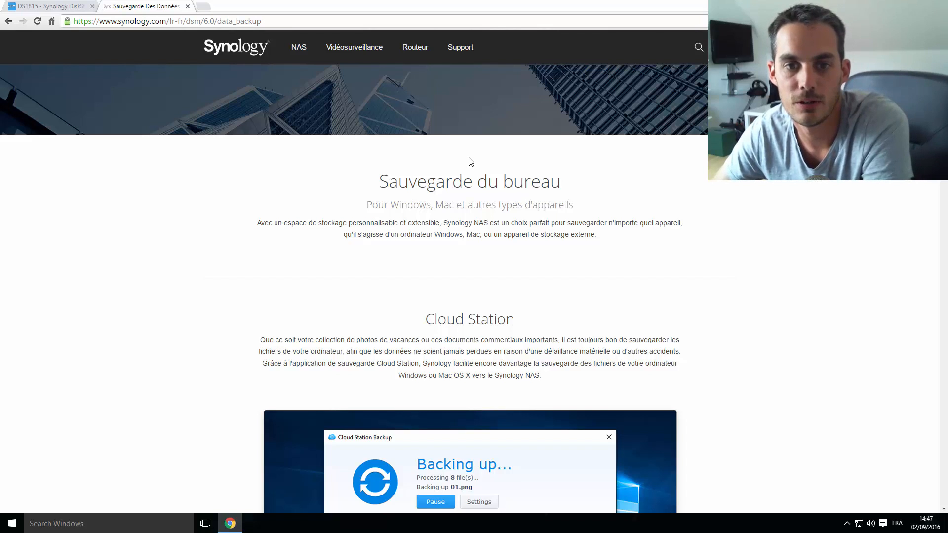
{"action": "scroll", "coordinate": [525, 193], "scroll_direction": "down", "scroll_amount": 1}
{"action": "left_click_drag", "start_coordinate": [382, 142], "coordinate": [626, 174]}
{"action": "left_click", "coordinate": [656, 197]}
{"action": "scroll", "coordinate": [656, 198], "scroll_direction": "down", "scroll_amount": 5}
{"action": "scroll", "coordinate": [653, 198], "scroll_direction": "up", "scroll_amount": 3}
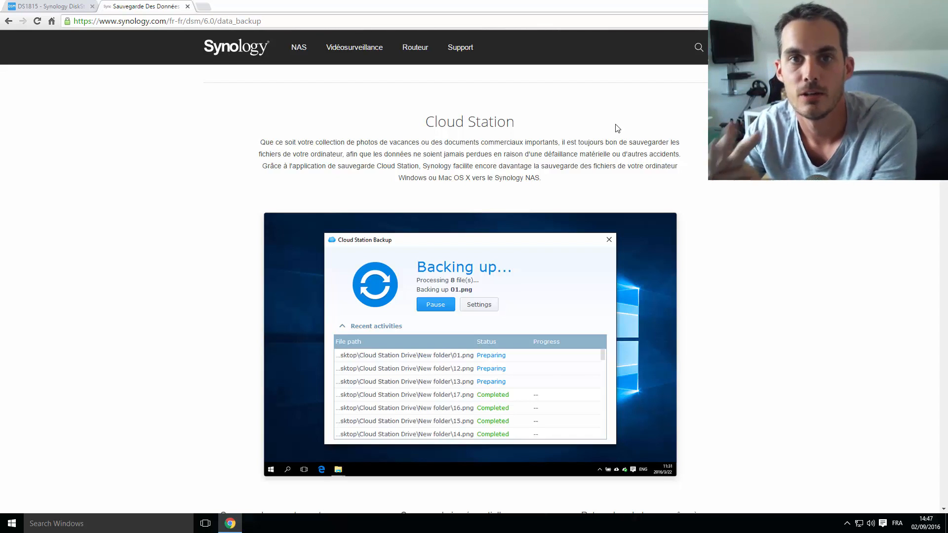
{"action": "scroll", "coordinate": [614, 167], "scroll_direction": "down", "scroll_amount": 6}
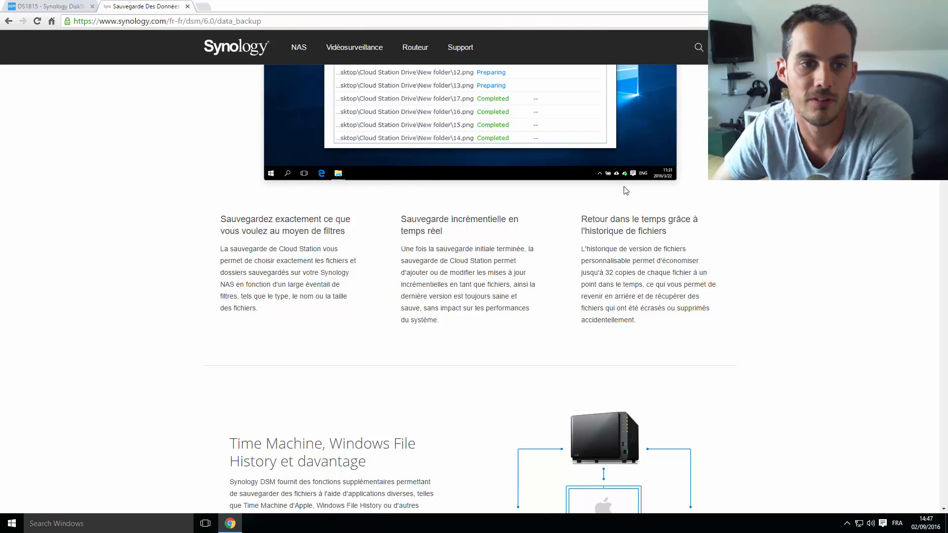
{"action": "scroll", "coordinate": [626, 191], "scroll_direction": "up", "scroll_amount": 2}
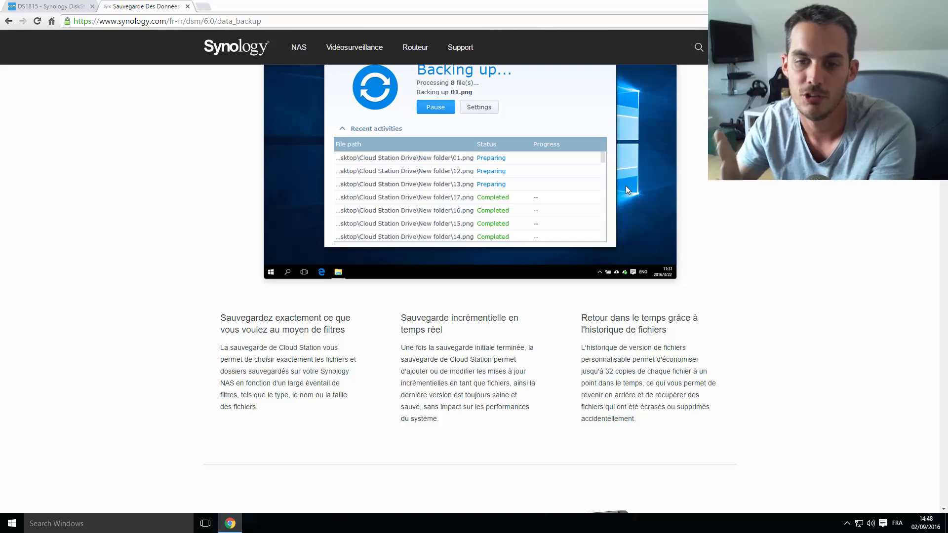
Scroll past Time Machine and Snapshot Replication down to the Synology Hyper Backup heading
{"action": "scroll", "coordinate": [650, 227], "scroll_direction": "down", "scroll_amount": 5}
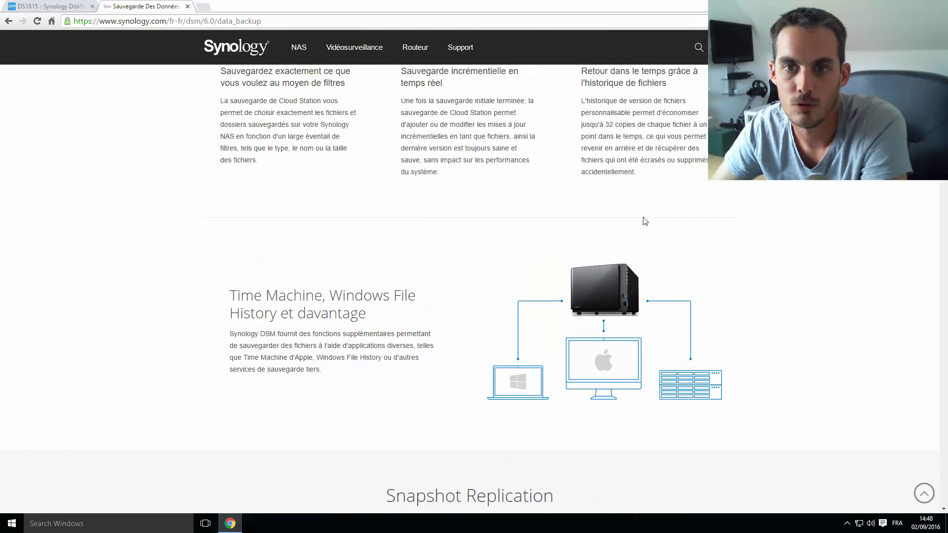
{"action": "left_click_drag", "start_coordinate": [591, 131], "coordinate": [652, 123]}
{"action": "scroll", "coordinate": [652, 215], "scroll_direction": "down", "scroll_amount": 2}
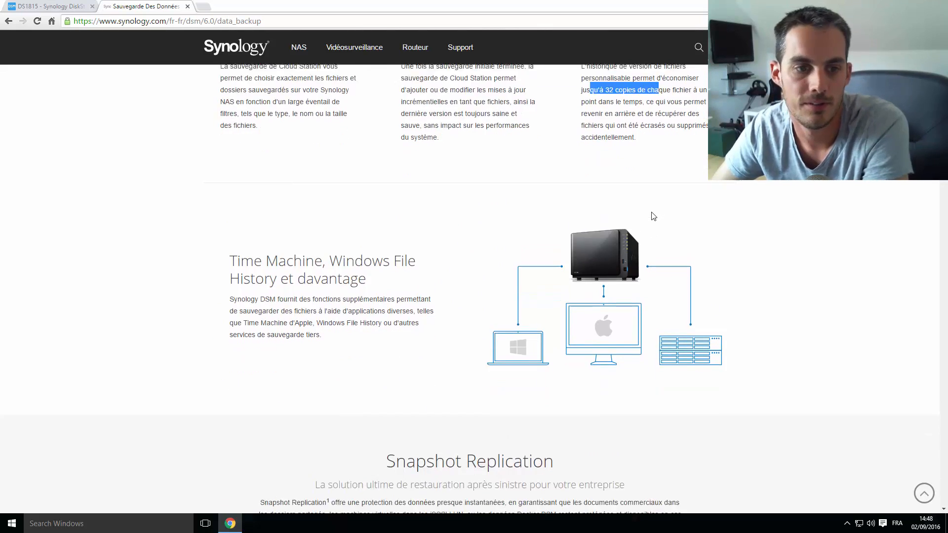
{"action": "scroll", "coordinate": [653, 216], "scroll_direction": "down", "scroll_amount": 1}
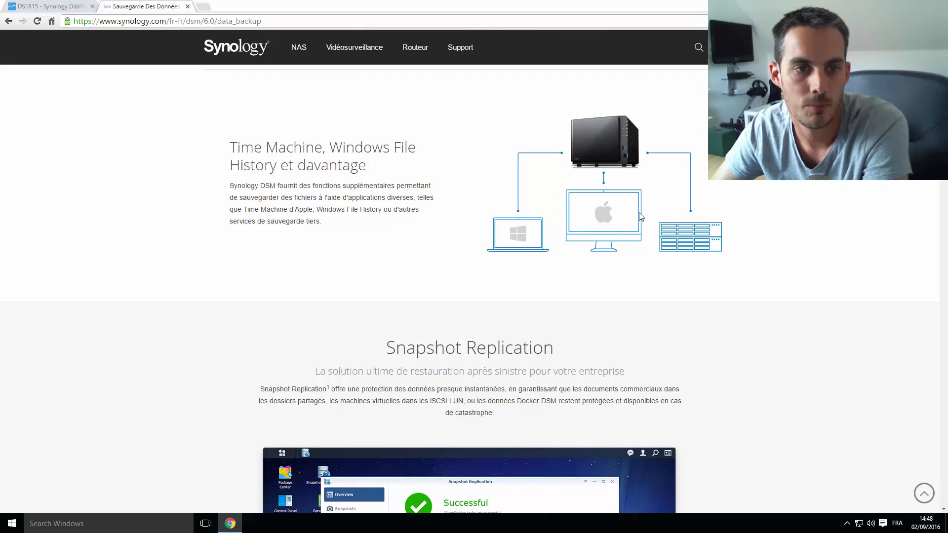
{"action": "scroll", "coordinate": [638, 212], "scroll_direction": "down", "scroll_amount": 5}
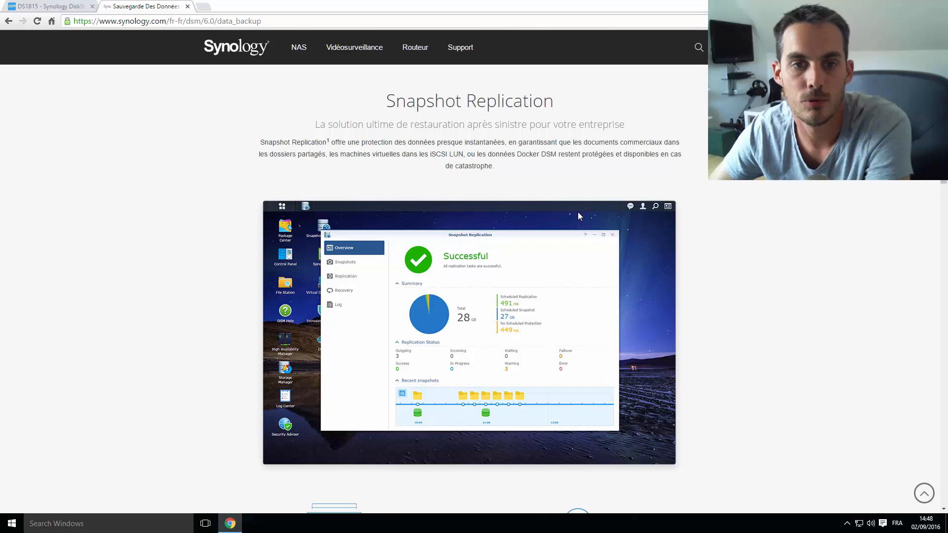
{"action": "scroll", "coordinate": [577, 211], "scroll_direction": "down", "scroll_amount": 1}
{"action": "scroll", "coordinate": [578, 212], "scroll_direction": "down", "scroll_amount": 2}
{"action": "scroll", "coordinate": [577, 212], "scroll_direction": "up", "scroll_amount": 2}
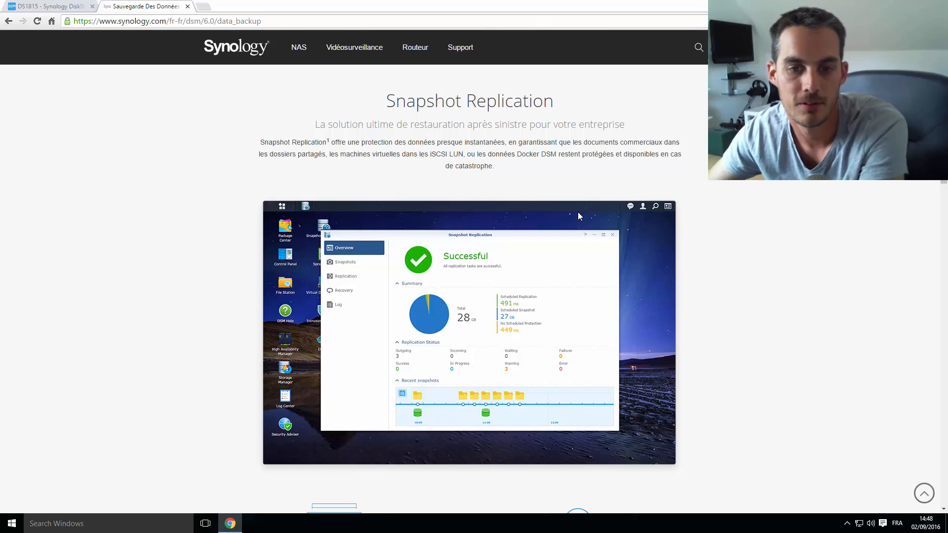
{"action": "scroll", "coordinate": [579, 213], "scroll_direction": "down", "scroll_amount": 2}
{"action": "scroll", "coordinate": [579, 217], "scroll_direction": "down", "scroll_amount": 4}
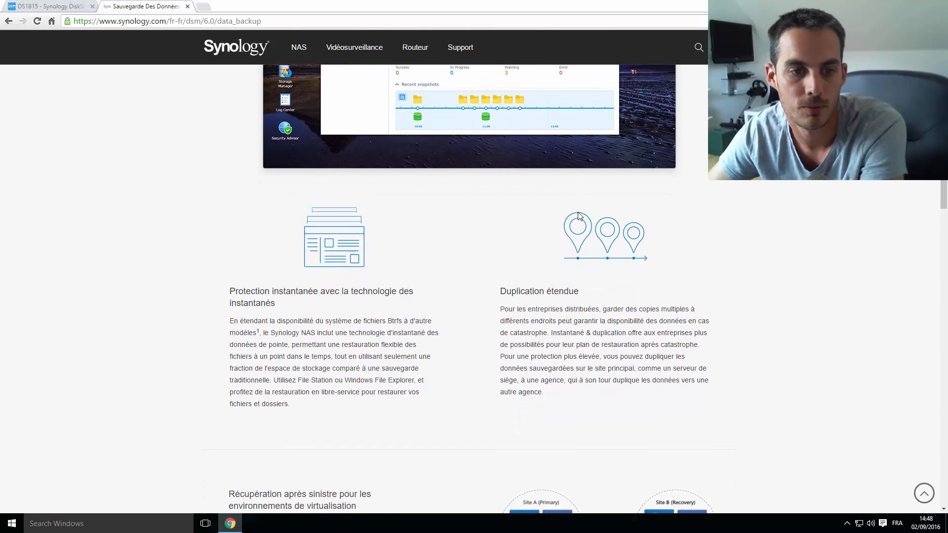
{"action": "scroll", "coordinate": [579, 217], "scroll_direction": "down", "scroll_amount": 5}
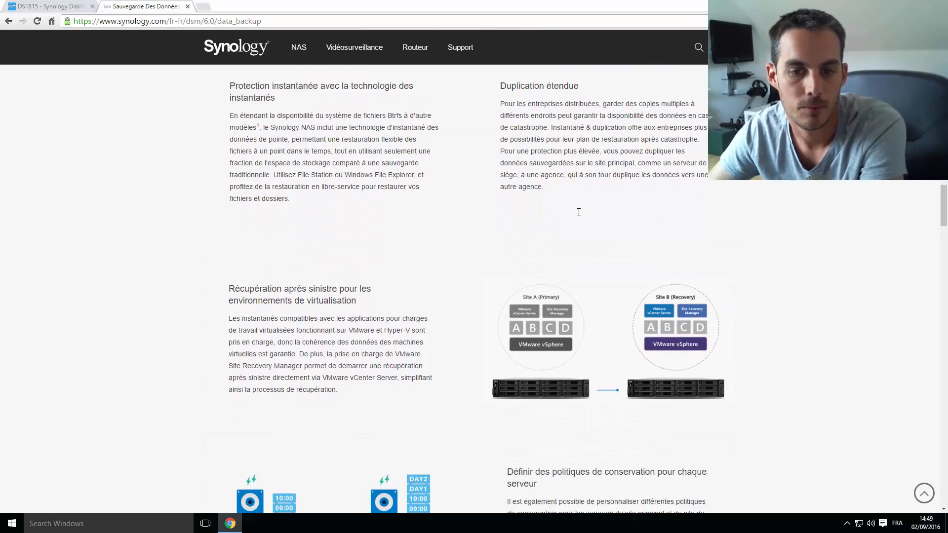
{"action": "scroll", "coordinate": [579, 216], "scroll_direction": "down", "scroll_amount": 12}
{"action": "scroll", "coordinate": [580, 216], "scroll_direction": "up", "scroll_amount": 6}
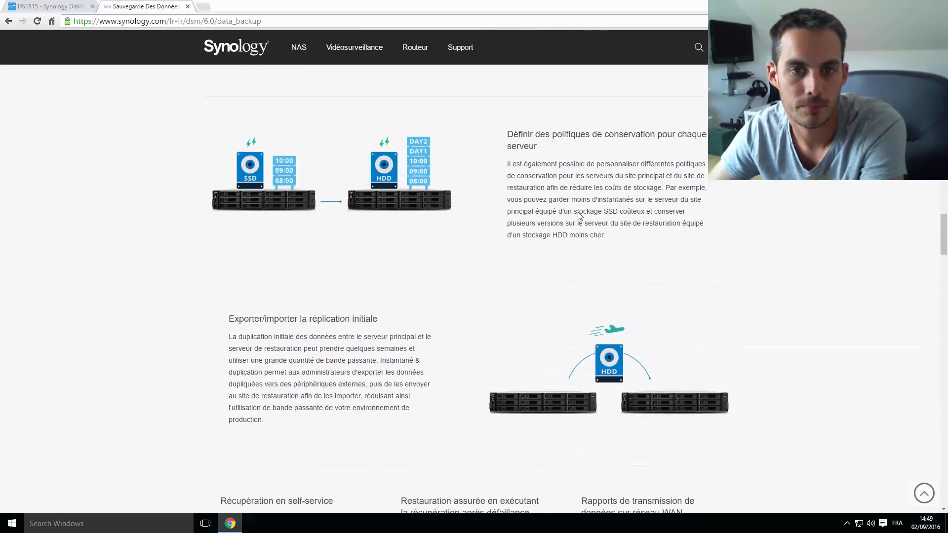
{"action": "scroll", "coordinate": [580, 215], "scroll_direction": "down", "scroll_amount": 15}
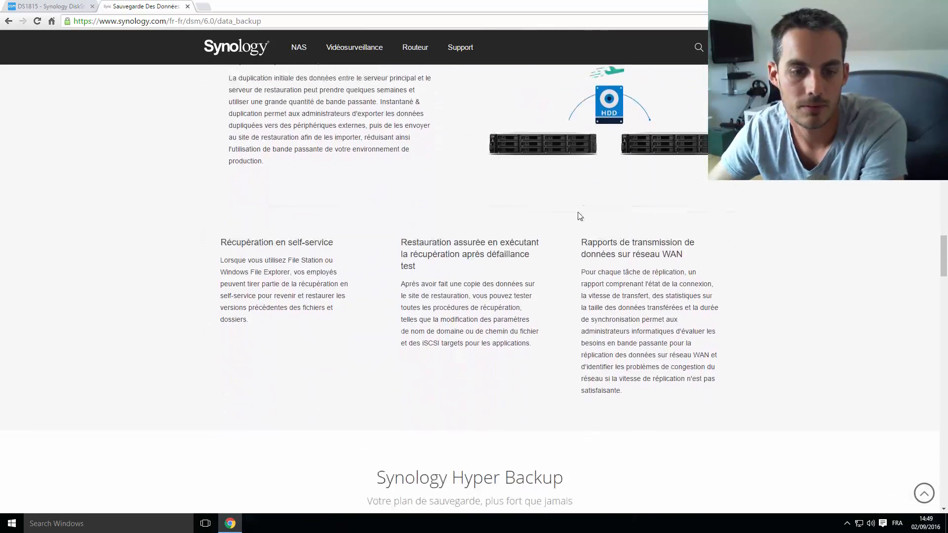
{"action": "scroll", "coordinate": [579, 216], "scroll_direction": "up", "scroll_amount": 4}
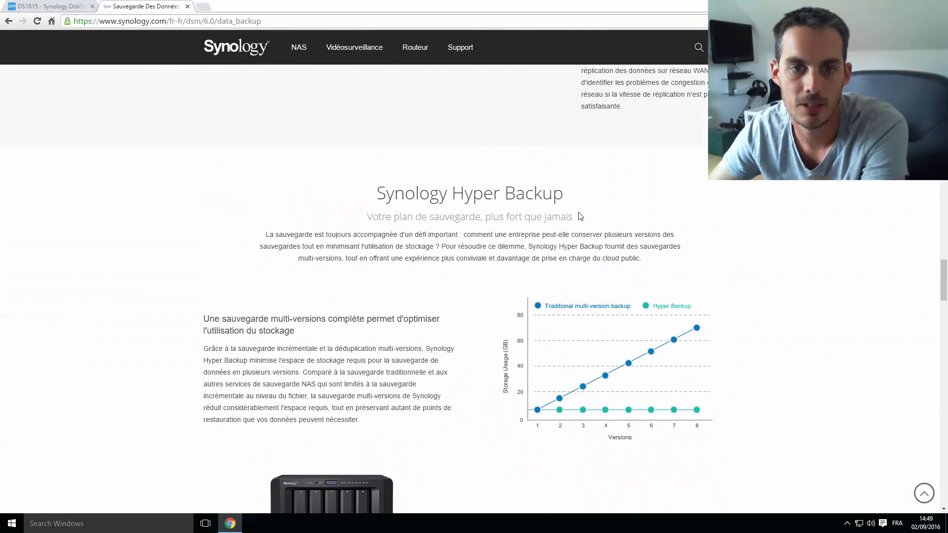
Scroll past Hyper Backup to Sauvegarde sur le cloud, listing AWS, Rackspace, SoftLayer and Azure
{"action": "left_click_drag", "start_coordinate": [944, 272], "coordinate": [944, 280]}
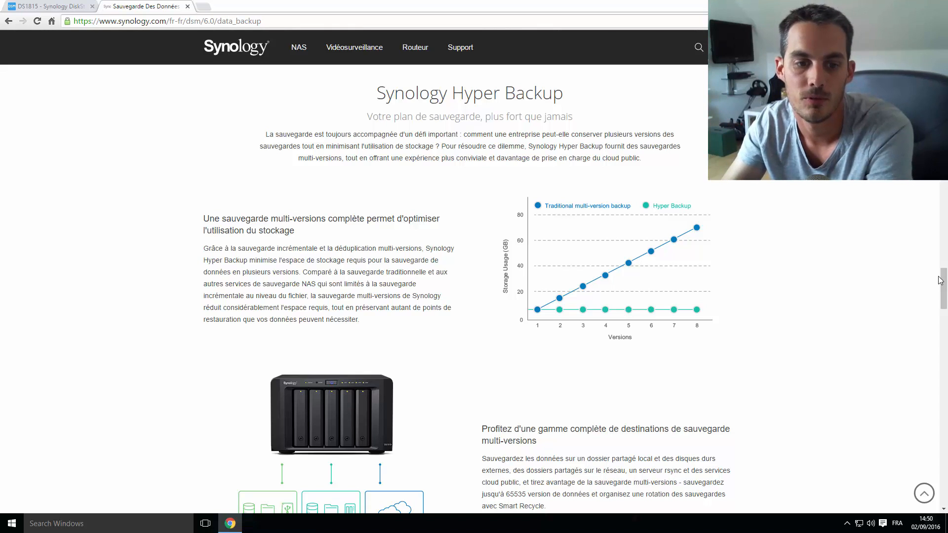
{"action": "scroll", "coordinate": [681, 390], "scroll_direction": "down", "scroll_amount": 3}
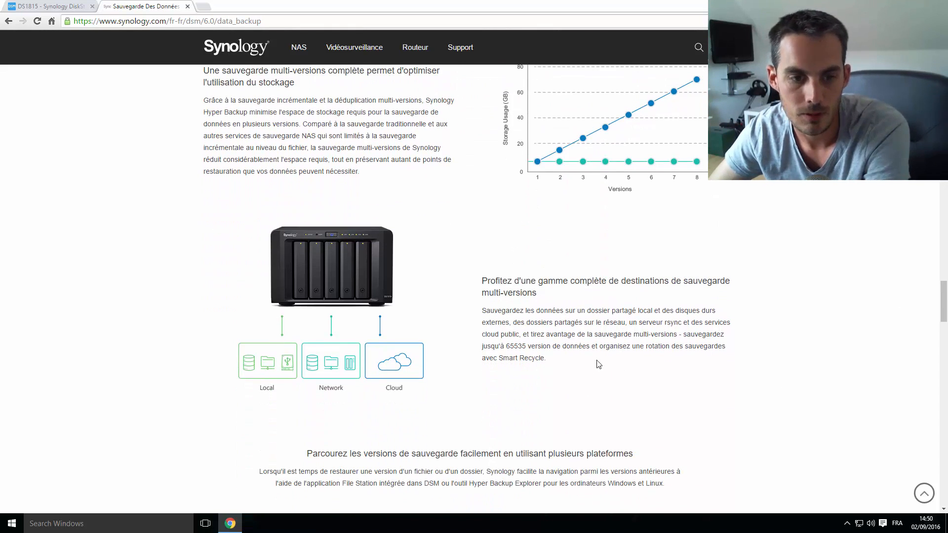
{"action": "scroll", "coordinate": [565, 350], "scroll_direction": "down", "scroll_amount": 2}
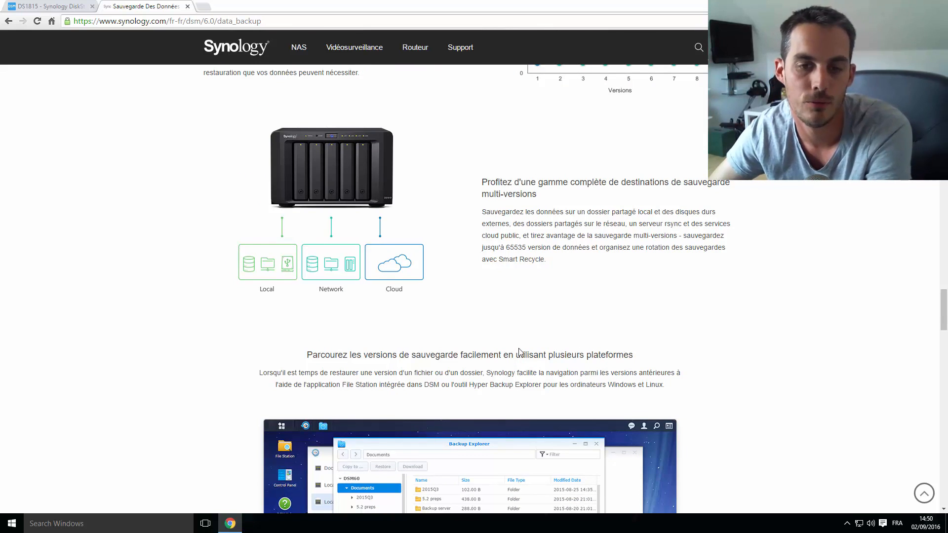
{"action": "scroll", "coordinate": [518, 352], "scroll_direction": "down", "scroll_amount": 4}
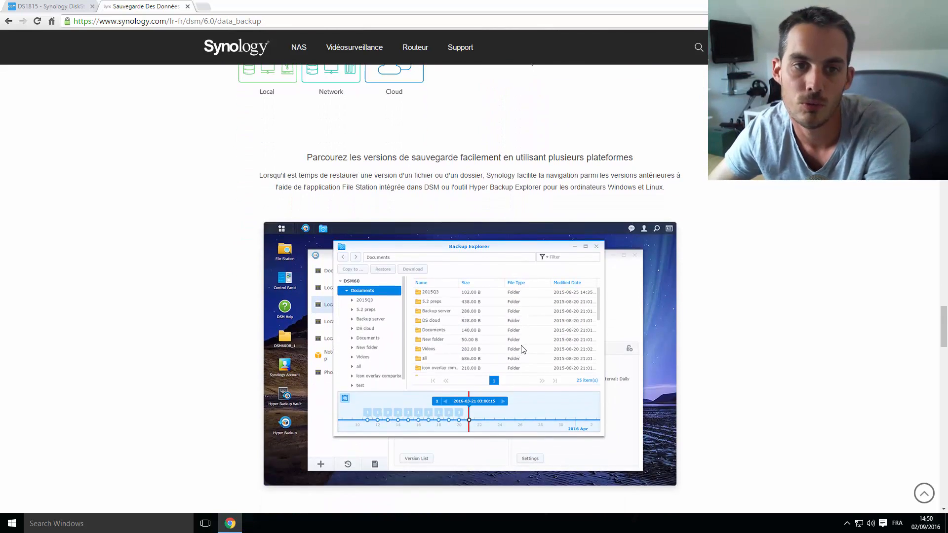
{"action": "scroll", "coordinate": [523, 349], "scroll_direction": "down", "scroll_amount": 8}
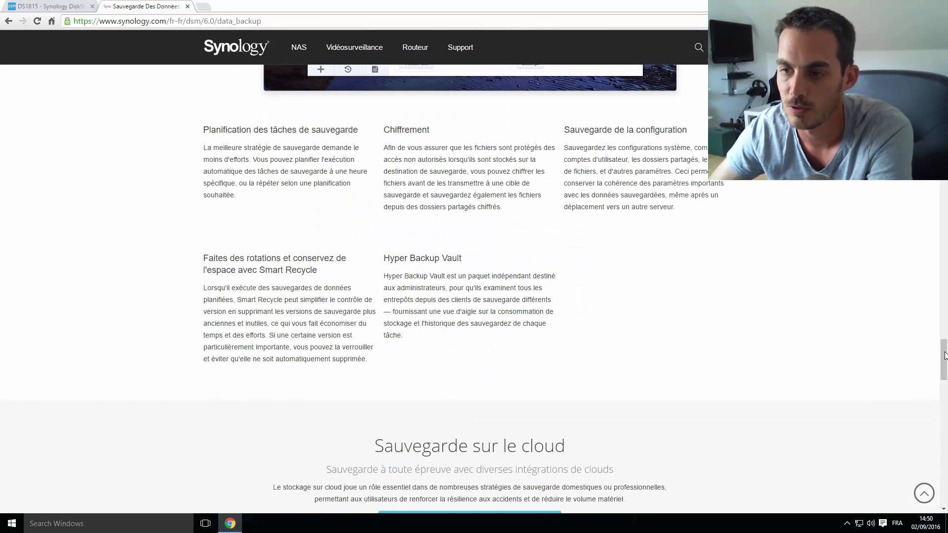
{"action": "left_click_drag", "start_coordinate": [944, 355], "coordinate": [944, 386]}
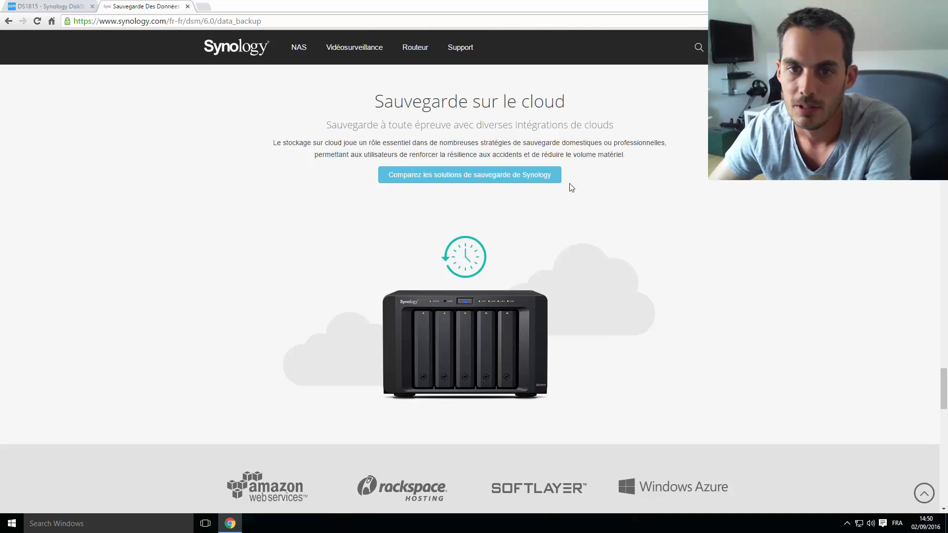
Open the backup solutions comparison table and highlight the Cloud Sync heading
{"action": "left_click", "coordinate": [490, 179]}
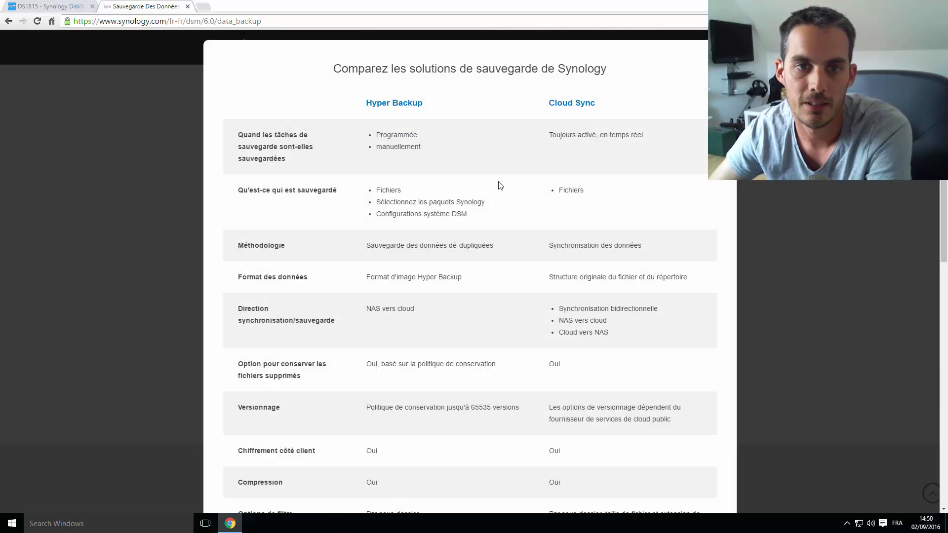
{"action": "scroll", "coordinate": [602, 121], "scroll_direction": "down", "scroll_amount": 9}
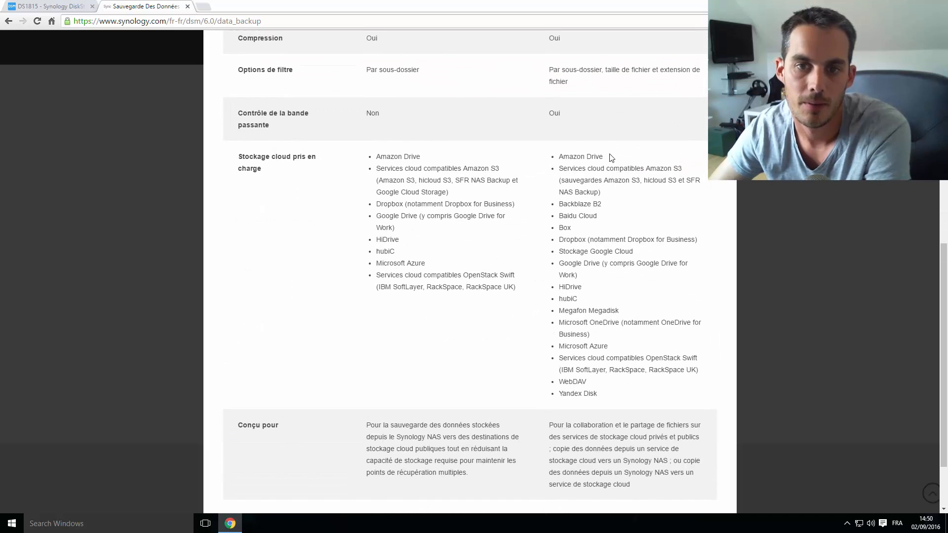
{"action": "scroll", "coordinate": [518, 190], "scroll_direction": "up", "scroll_amount": 9}
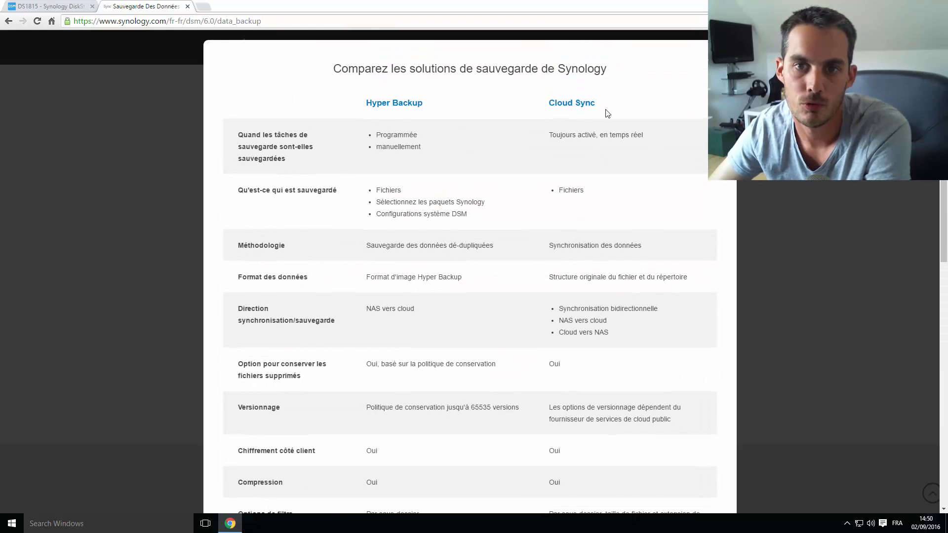
{"action": "left_click_drag", "start_coordinate": [606, 110], "coordinate": [543, 104]}
Highlight Backblaze B2 among Cloud Sync's supported clouds, then return to the DS1815 desktop
{"action": "scroll", "coordinate": [602, 196], "scroll_direction": "down", "scroll_amount": 10}
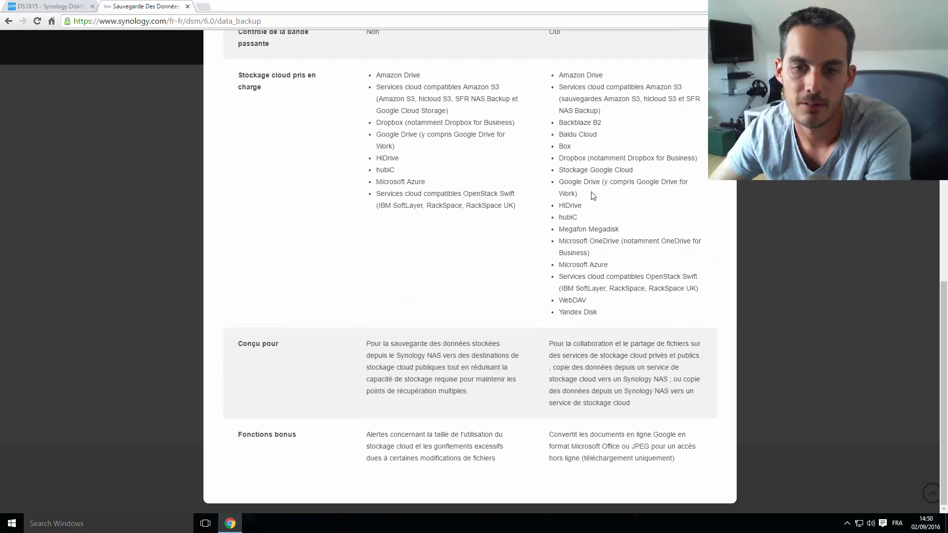
{"action": "left_click_drag", "start_coordinate": [556, 130], "coordinate": [603, 358]}
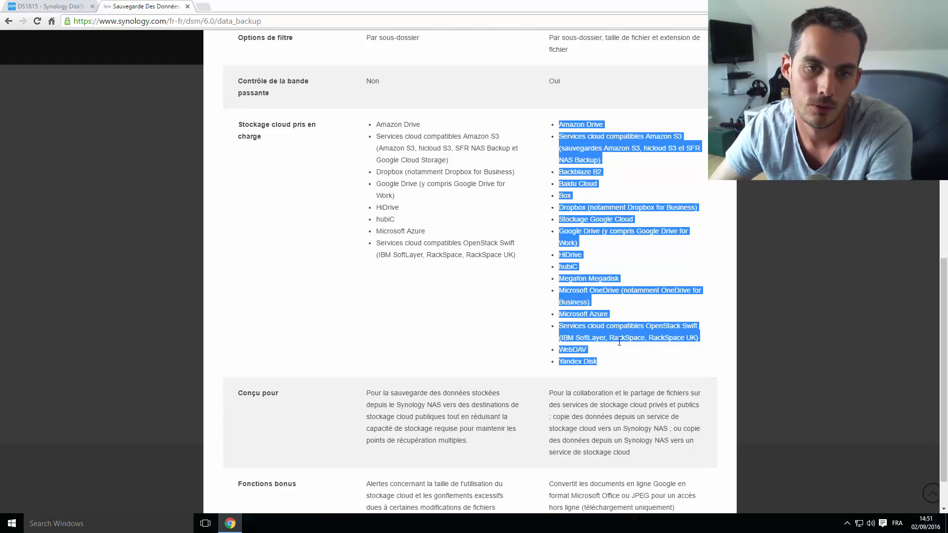
{"action": "left_click", "coordinate": [644, 251]}
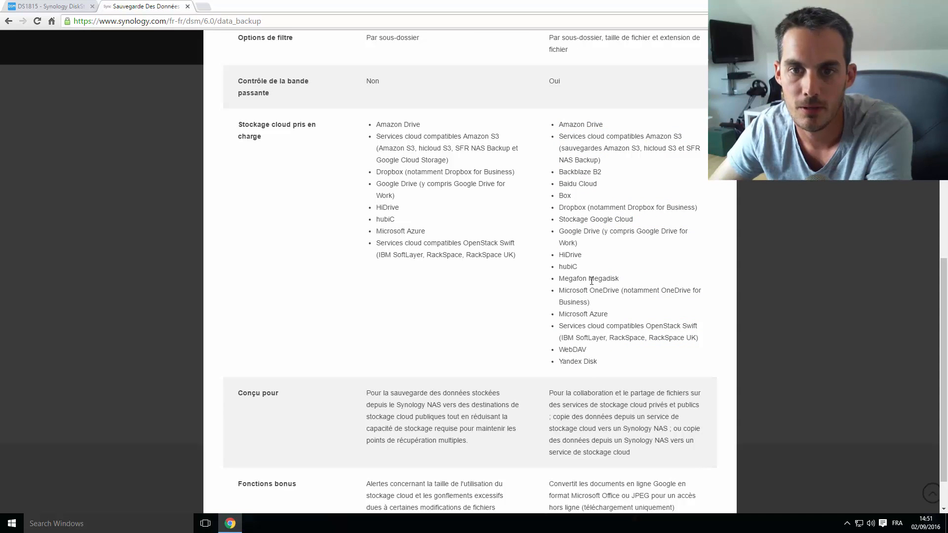
{"action": "left_click_drag", "start_coordinate": [603, 172], "coordinate": [560, 175]}
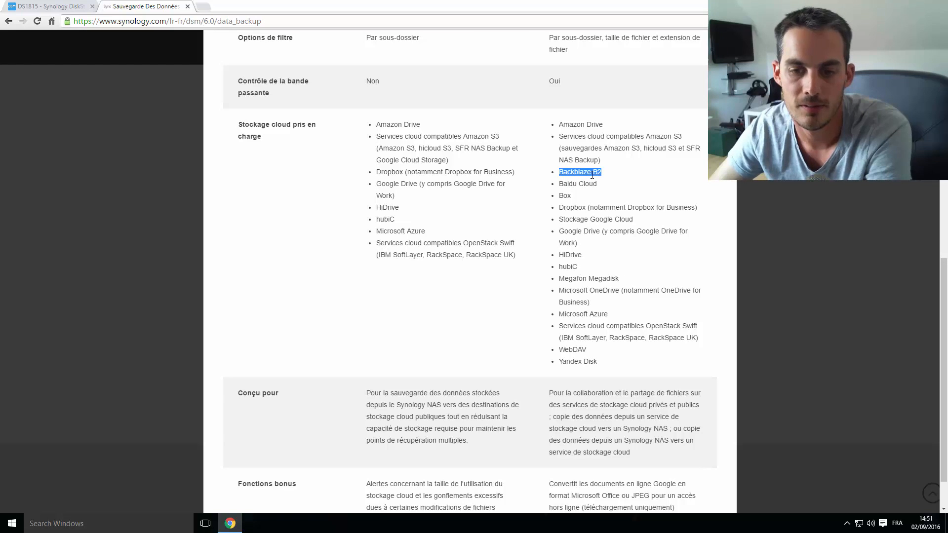
{"action": "left_click", "coordinate": [56, 6]}
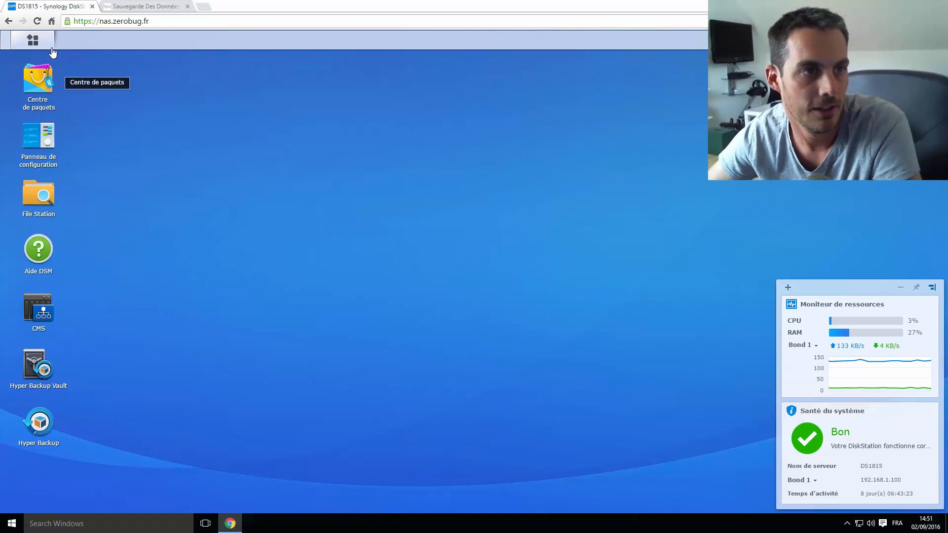
Open Panneau de configuration at Mise à jour et restauration, Sauvegarde de configuration tab
{"action": "left_click", "coordinate": [47, 44]}
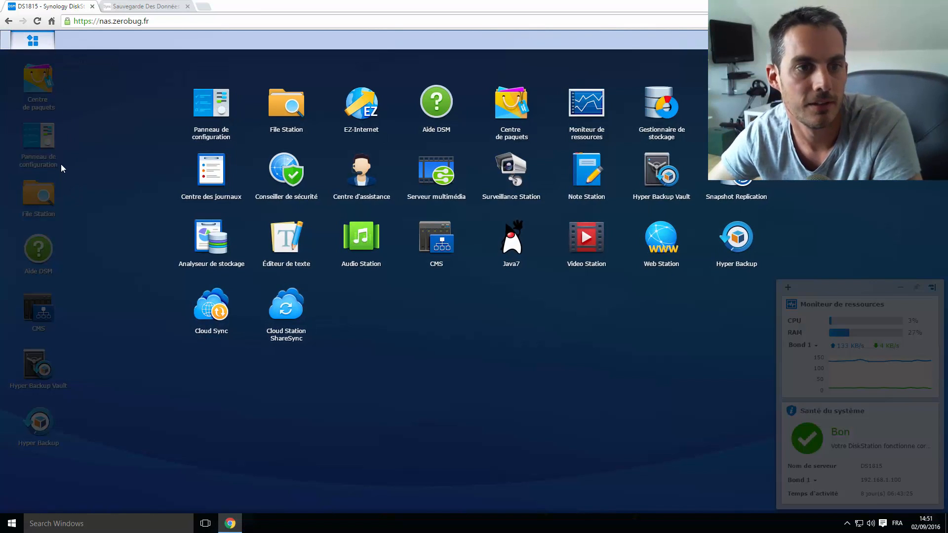
{"action": "left_click", "coordinate": [201, 119]}
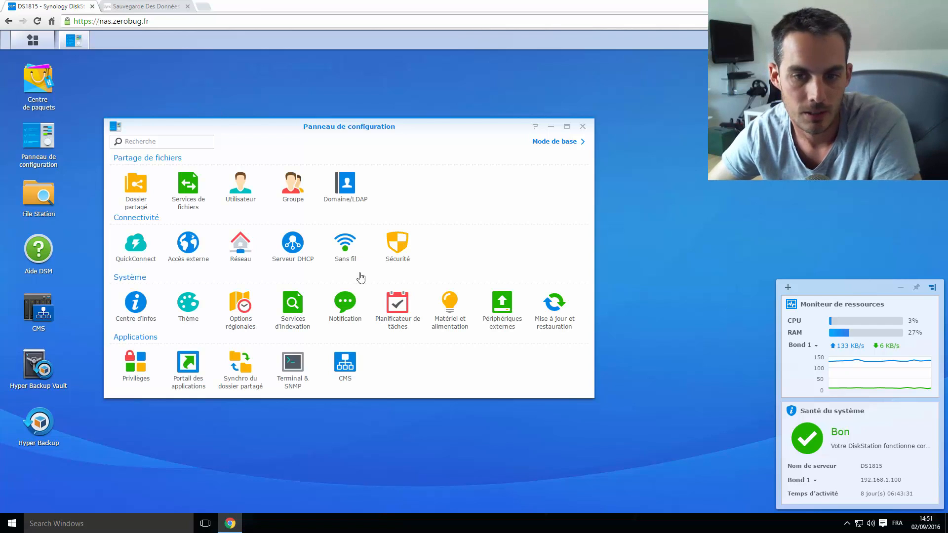
{"action": "left_click", "coordinate": [552, 304]}
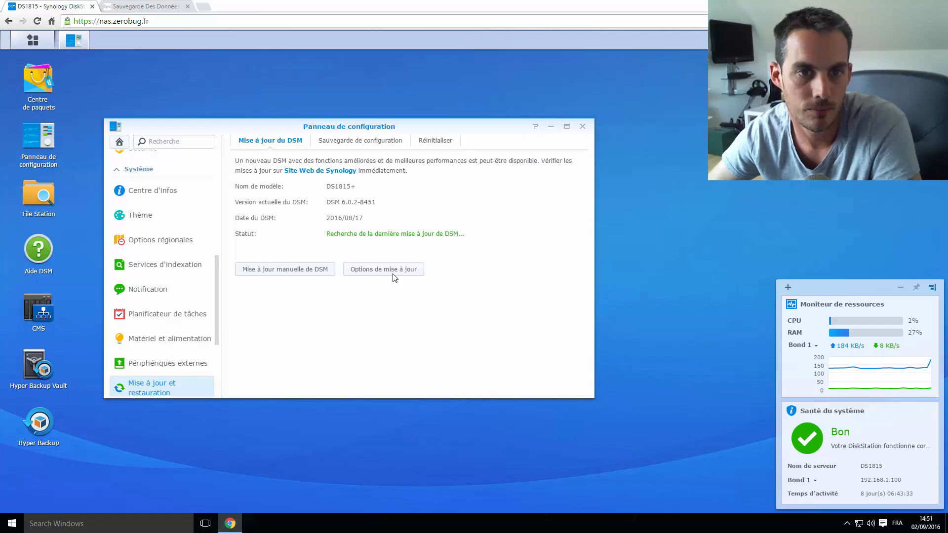
{"action": "left_click", "coordinate": [356, 142]}
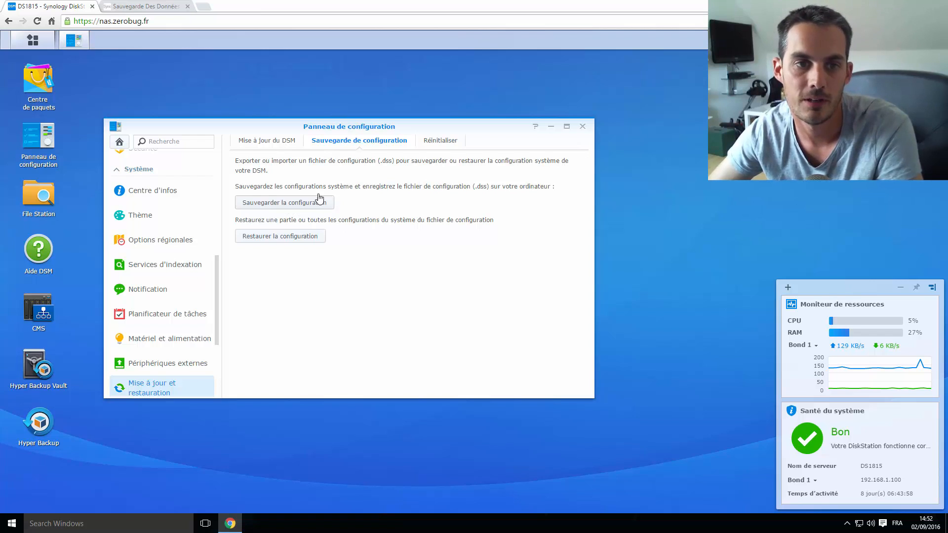
Export the system configuration to a .dss file, confirming with Oui and dismissing the download bar
{"action": "left_click", "coordinate": [311, 206]}
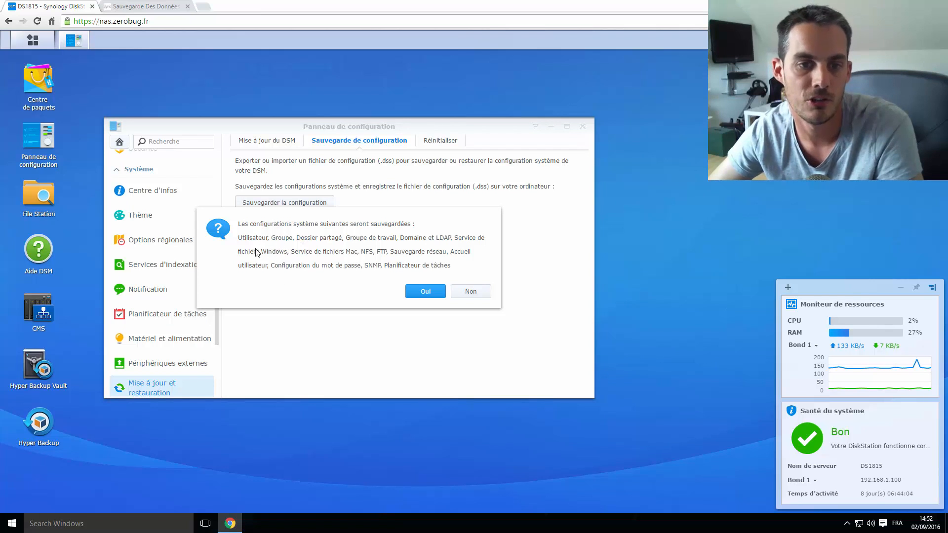
{"action": "left_click", "coordinate": [417, 292]}
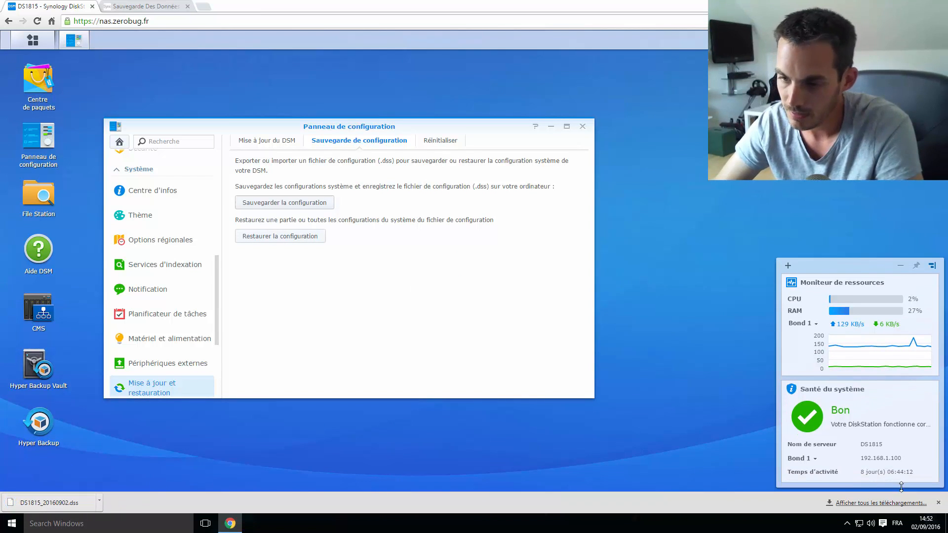
{"action": "left_click", "coordinate": [937, 502]}
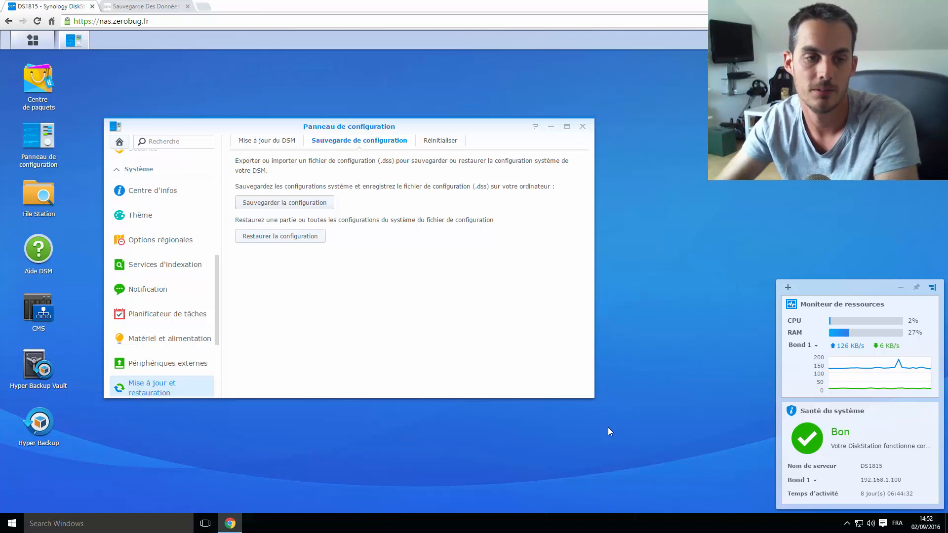
{"action": "left_click", "coordinate": [292, 238]}
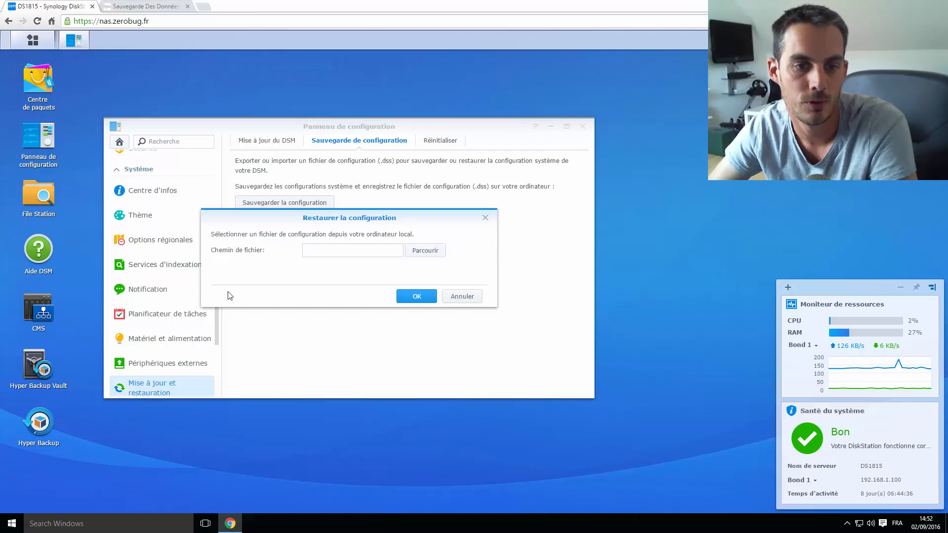
{"action": "left_click", "coordinate": [414, 253]}
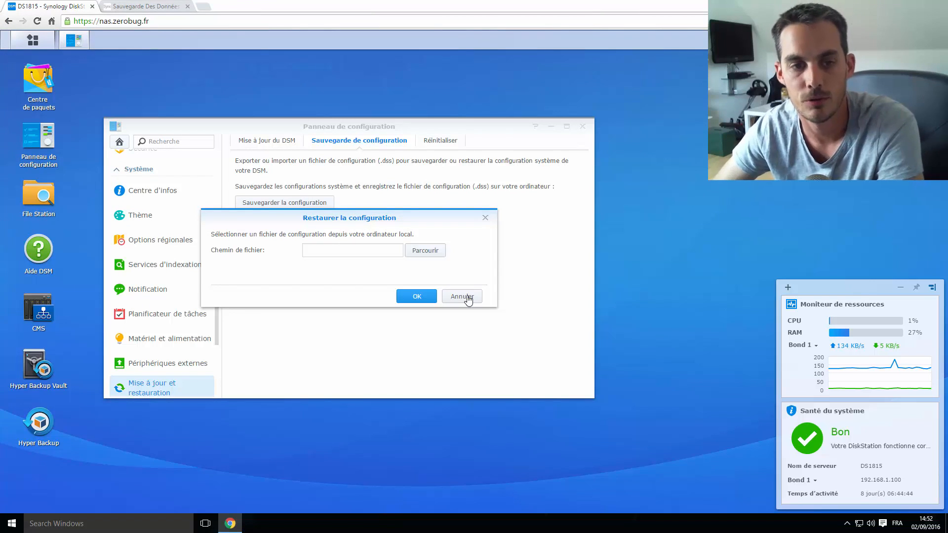
{"action": "left_click", "coordinate": [462, 297]}
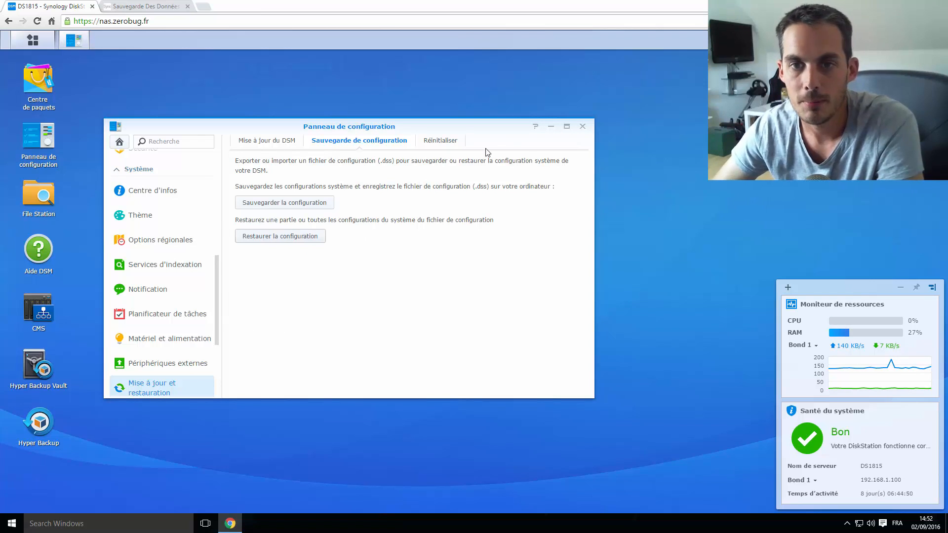
Close Panneau de configuration and open File Station
{"action": "left_click", "coordinate": [582, 127]}
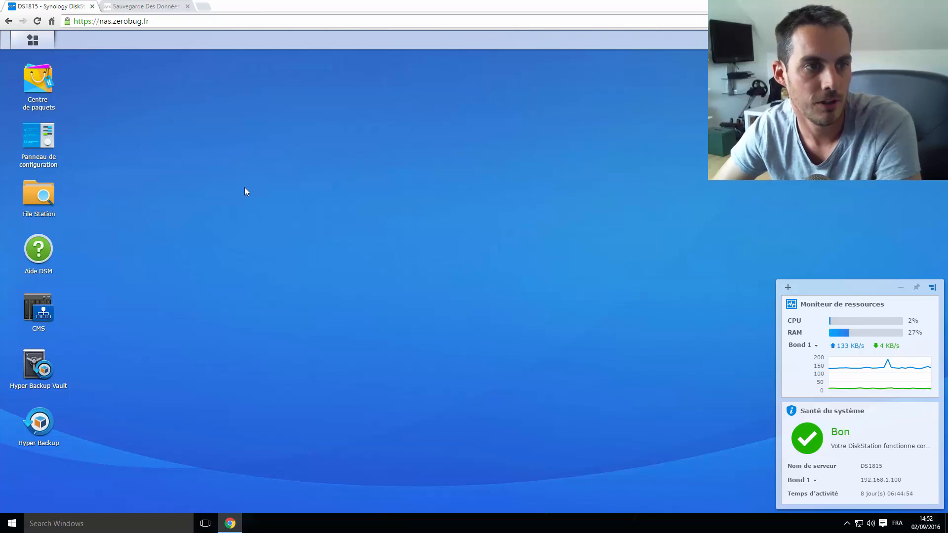
{"action": "left_click", "coordinate": [38, 196]}
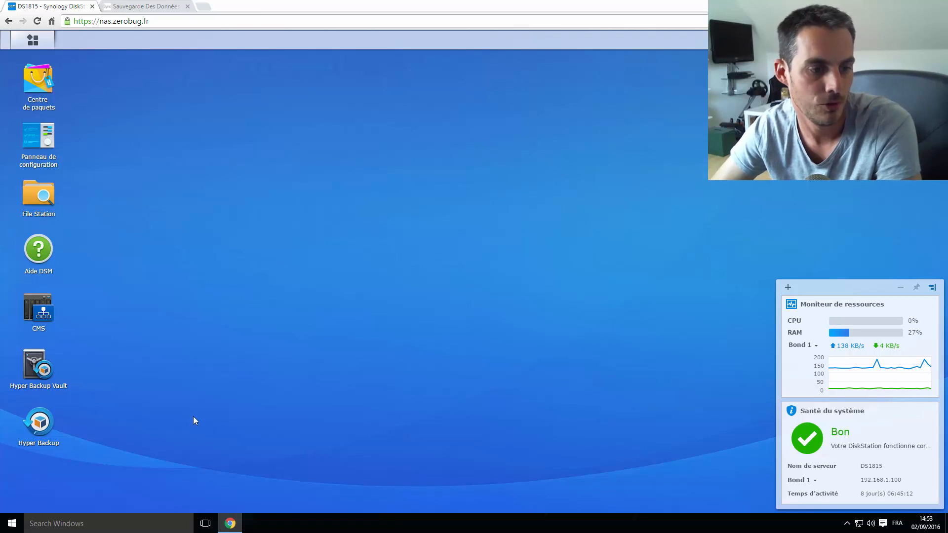
Launch Hyper Backup and start creating a new backup task with Créer
{"action": "left_click", "coordinate": [39, 422]}
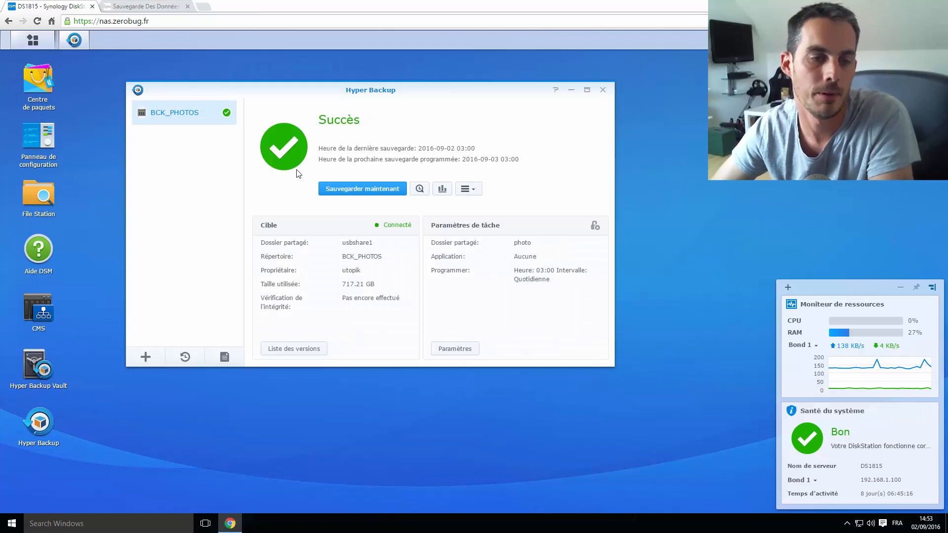
{"action": "left_click", "coordinate": [147, 360]}
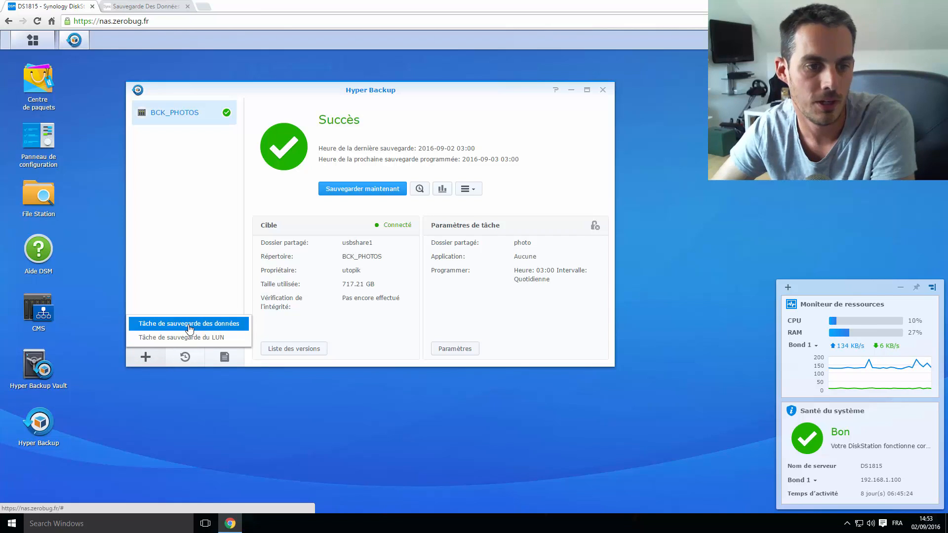
Choose Tâche de sauvegarde des données and scroll through the wizard's destination list
{"action": "left_click", "coordinate": [189, 324]}
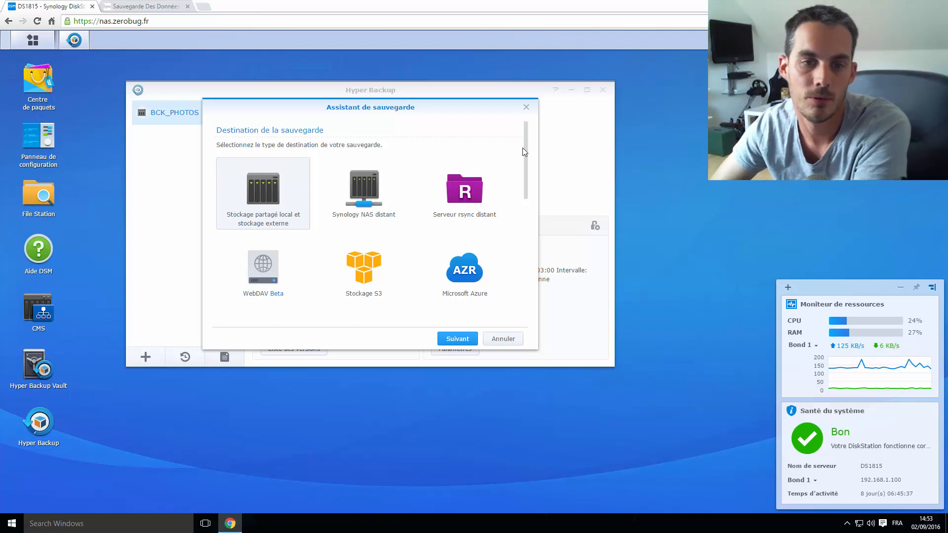
{"action": "left_click_drag", "start_coordinate": [522, 147], "coordinate": [518, 276]}
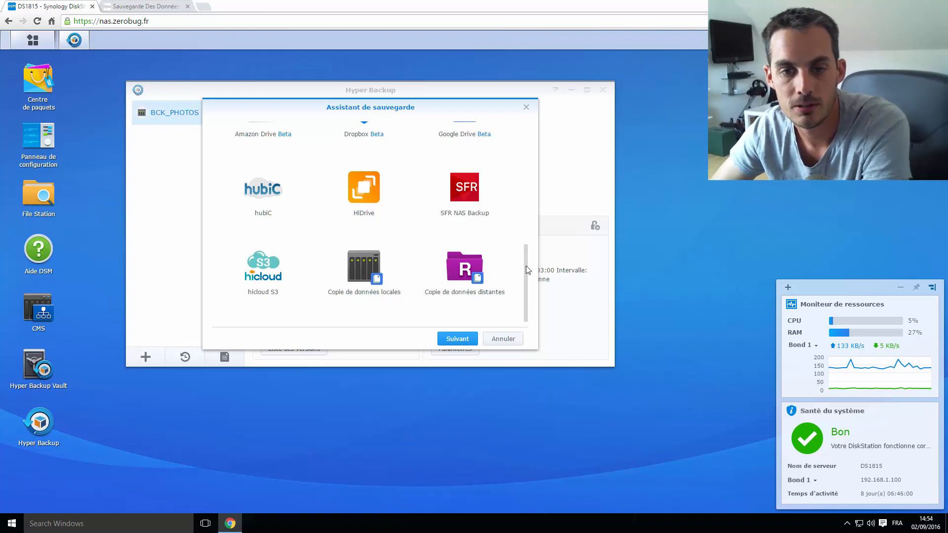
{"action": "left_click_drag", "start_coordinate": [526, 266], "coordinate": [519, 134]}
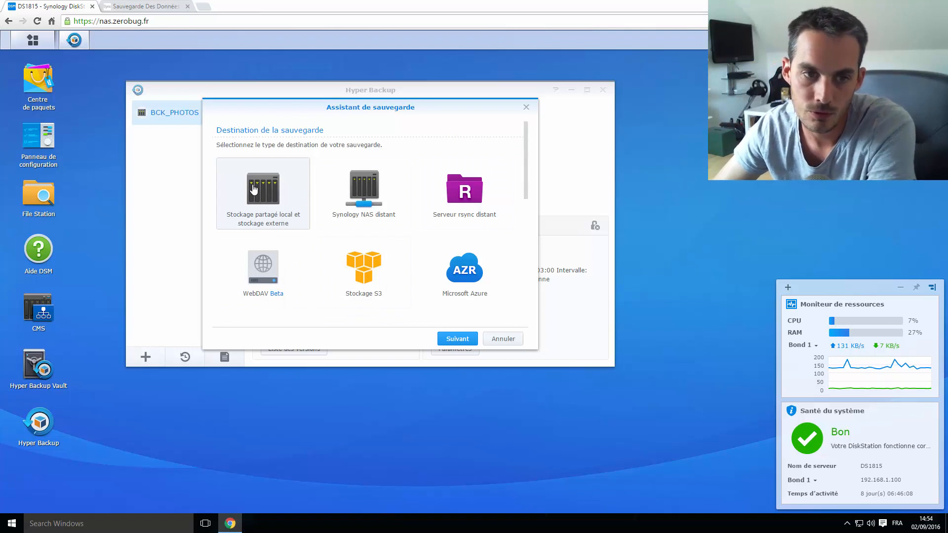
Choose local shared storage on usbshare1 with directory DS1815_1 as the backup destination
{"action": "left_click", "coordinate": [456, 339]}
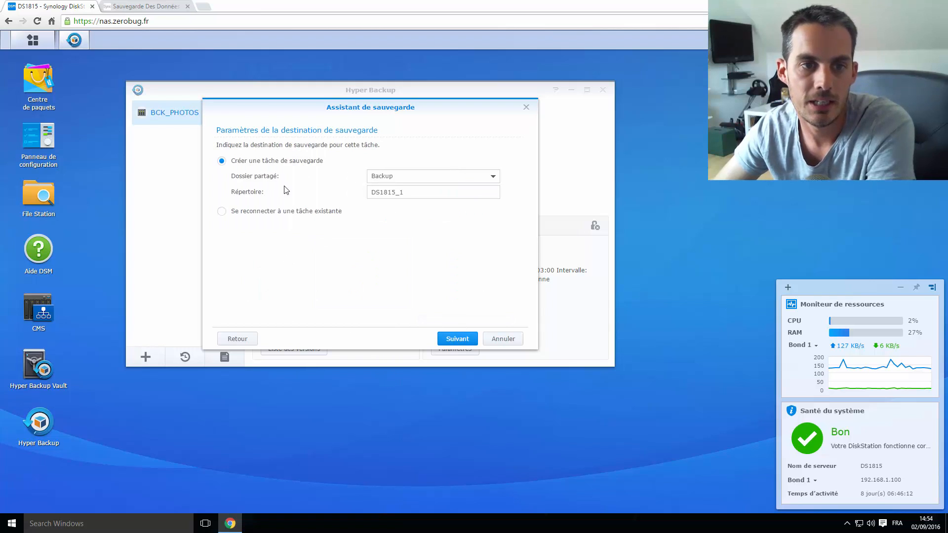
{"action": "left_click", "coordinate": [492, 176]}
{"action": "scroll", "coordinate": [443, 263], "scroll_direction": "down", "scroll_amount": 1}
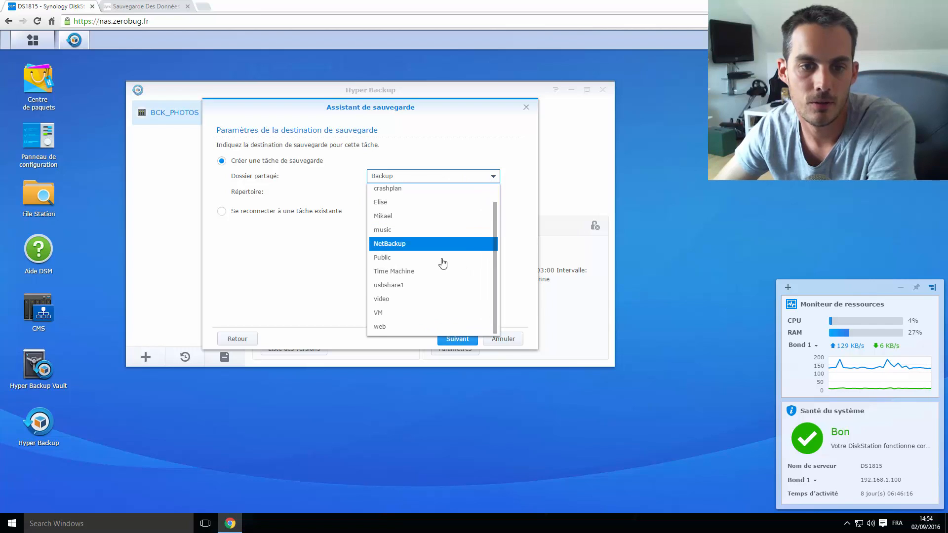
{"action": "left_click", "coordinate": [398, 286]}
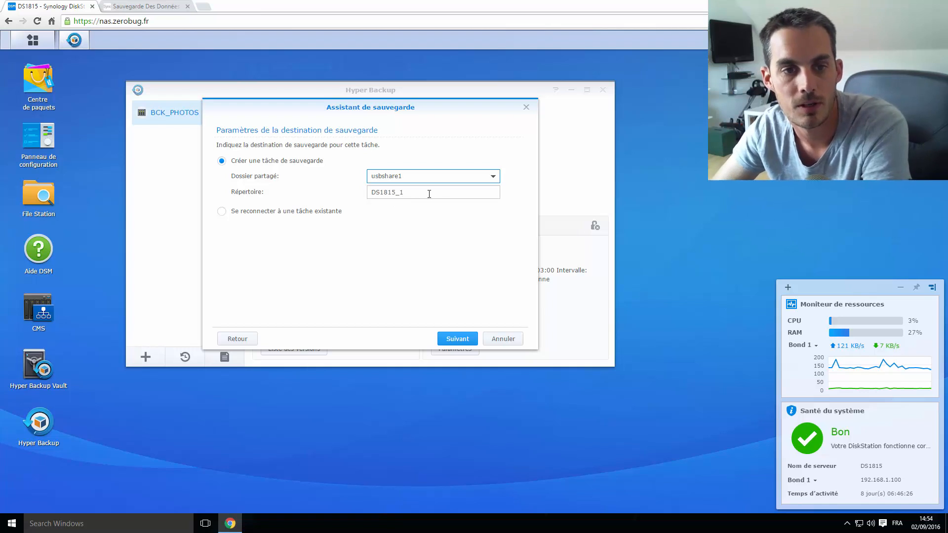
{"action": "left_click_drag", "start_coordinate": [438, 194], "coordinate": [333, 202]}
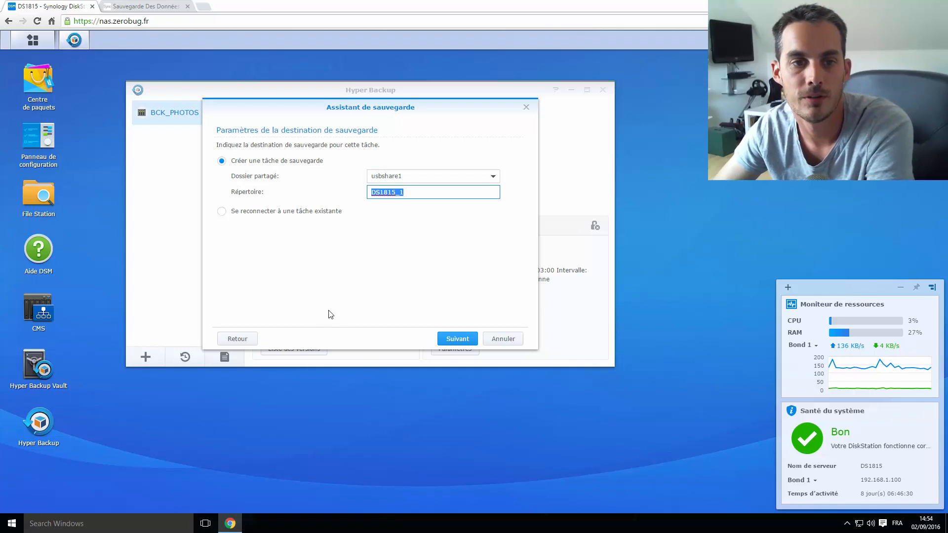
{"action": "left_click", "coordinate": [456, 338]}
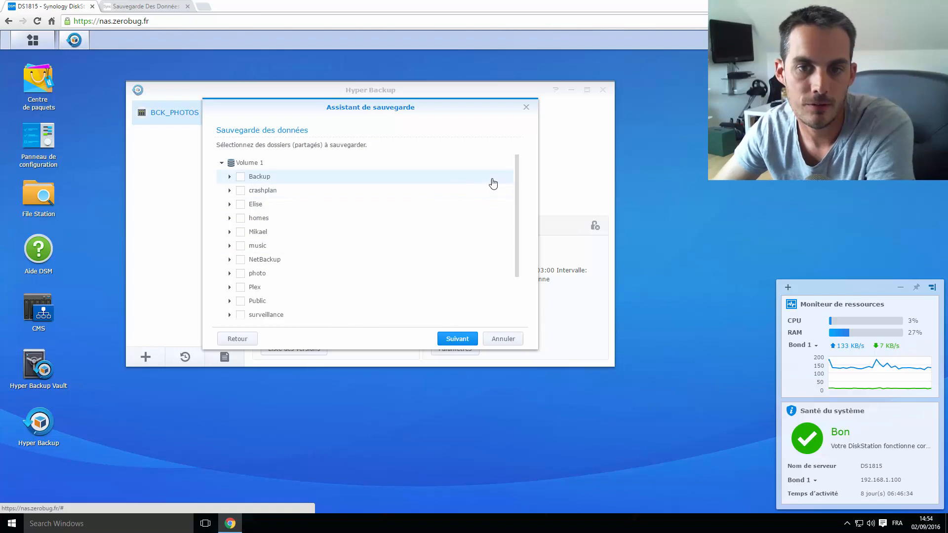
Tick the Backup, crashplan, third and homes shared folders for backup
{"action": "scroll", "coordinate": [517, 192], "scroll_direction": "down", "scroll_amount": 1}
{"action": "mouse_move", "coordinate": [517, 195]}
{"action": "left_mouse_down"}
{"action": "mouse_move", "coordinate": [511, 225]}
{"action": "mouse_move", "coordinate": [519, 179]}
{"action": "left_mouse_up"}
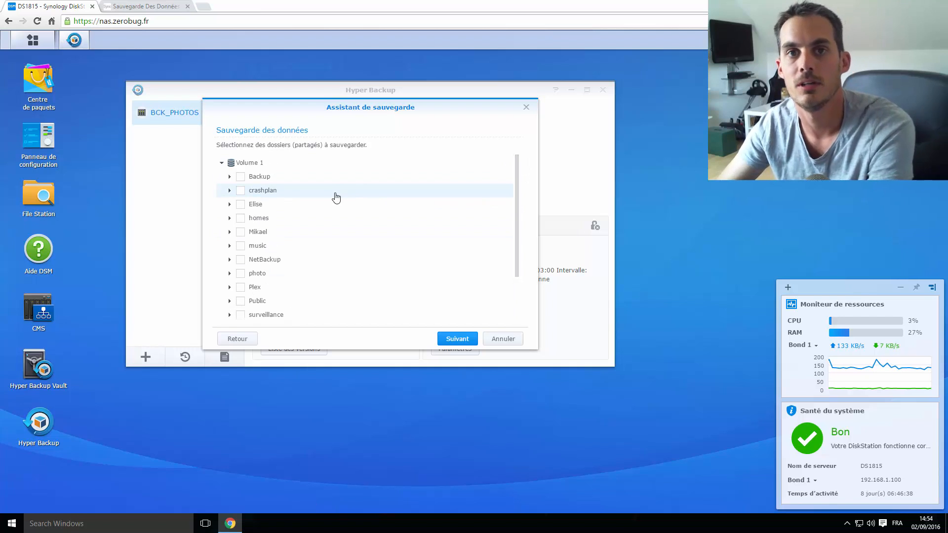
{"action": "left_click", "coordinate": [240, 177]}
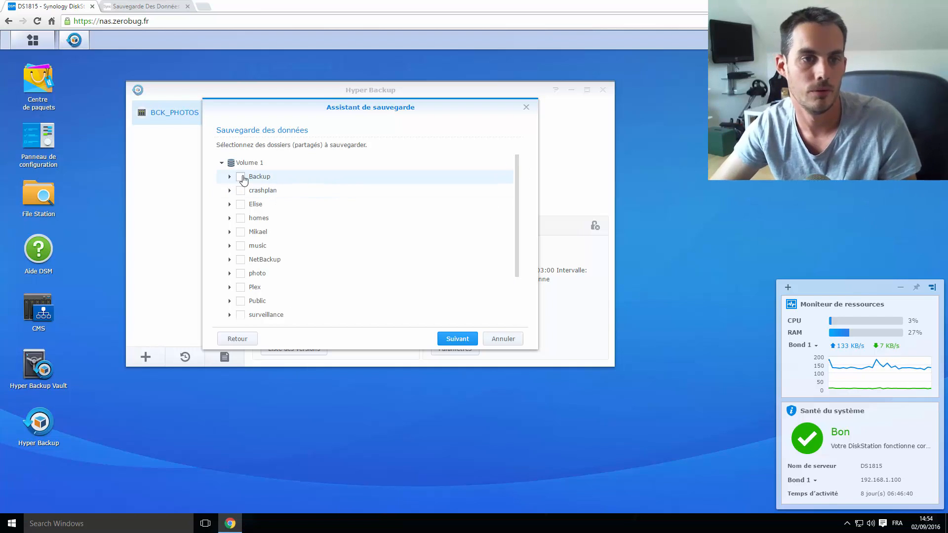
{"action": "left_click", "coordinate": [240, 190]}
{"action": "left_click", "coordinate": [240, 204]}
{"action": "left_click", "coordinate": [240, 218]}
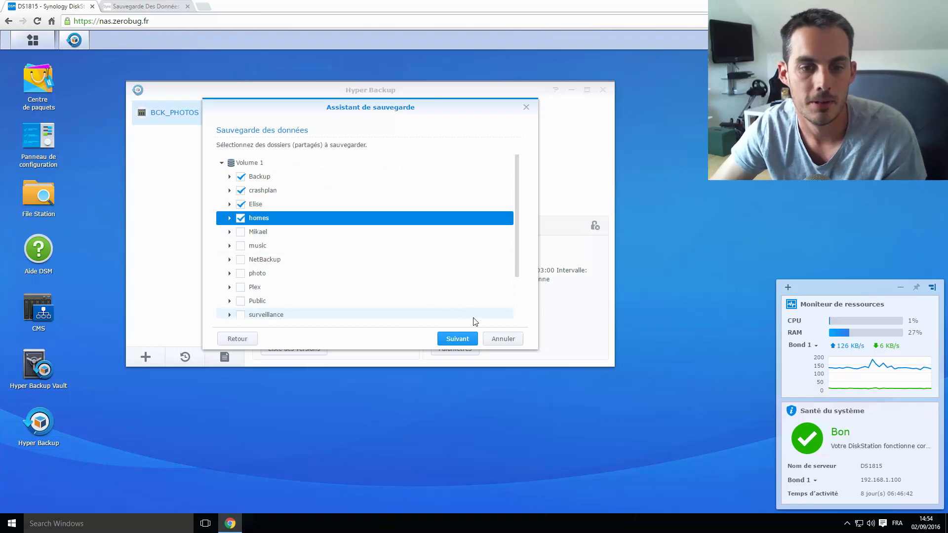
{"action": "left_click", "coordinate": [467, 341]}
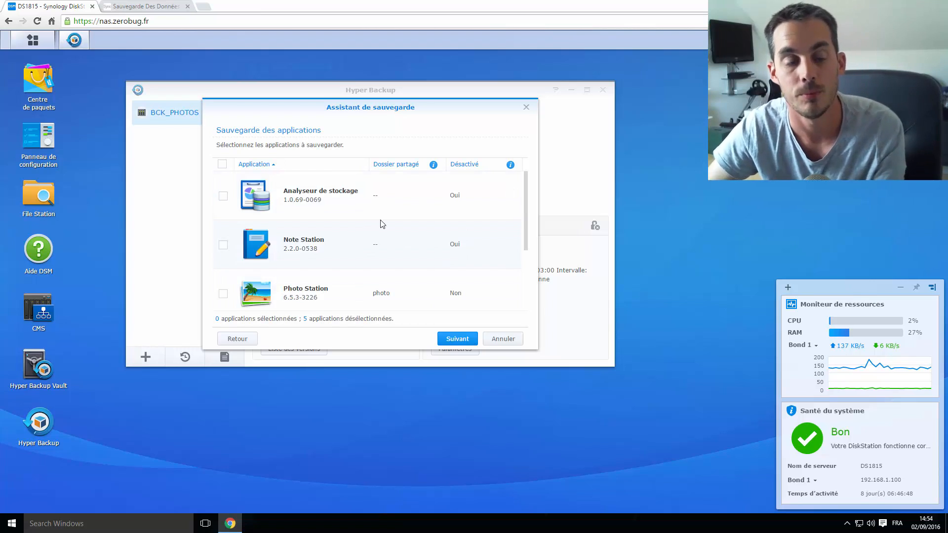
Select all five applications, including Photo Station, Surveillance Station and Web Station
{"action": "left_click", "coordinate": [222, 165]}
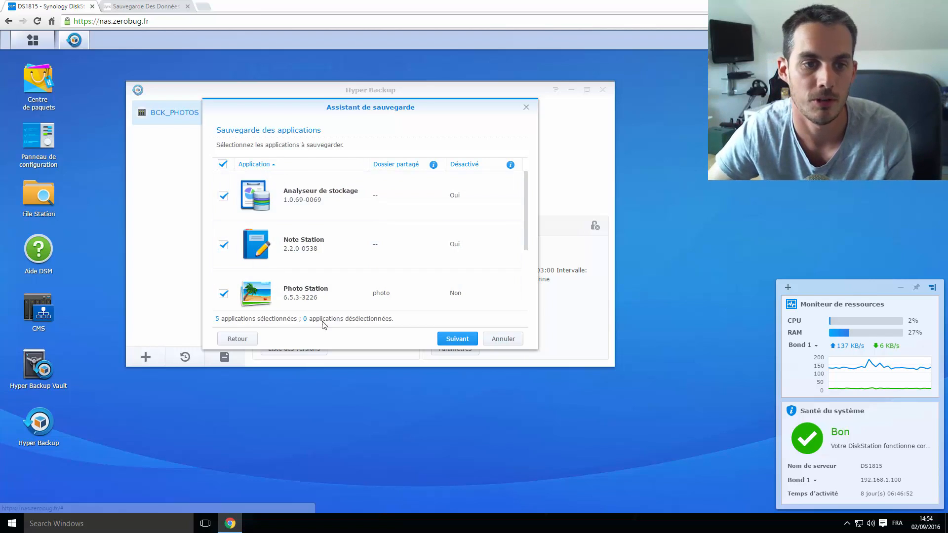
{"action": "scroll", "coordinate": [274, 255], "scroll_direction": "down", "scroll_amount": 3}
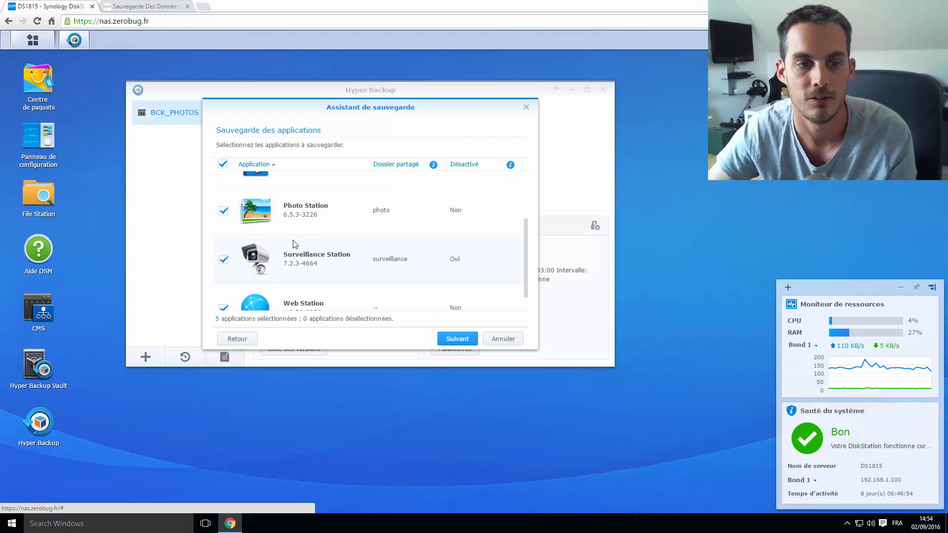
{"action": "scroll", "coordinate": [294, 244], "scroll_direction": "down", "scroll_amount": 1}
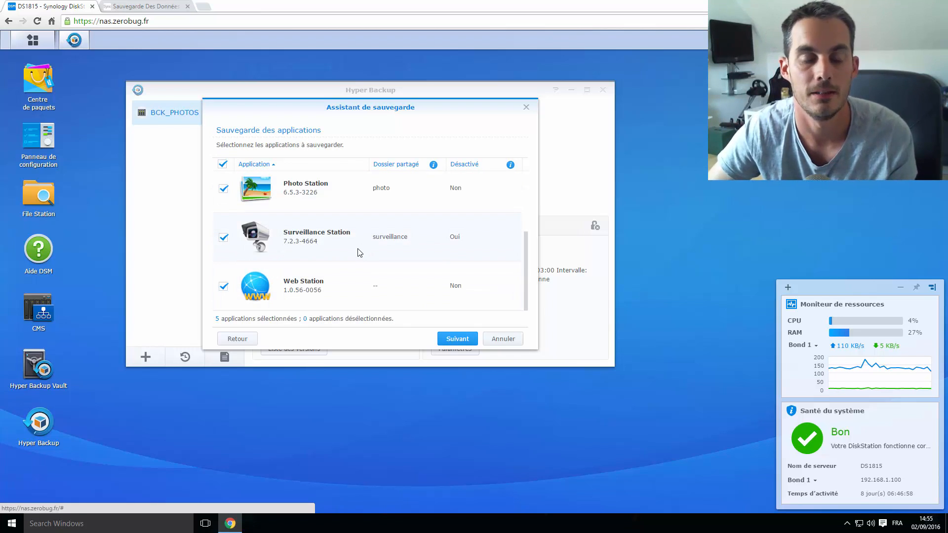
Rename the task from Local Storage 1 to 'Test Backup' and dismiss the notification help text
{"action": "left_click", "coordinate": [455, 339]}
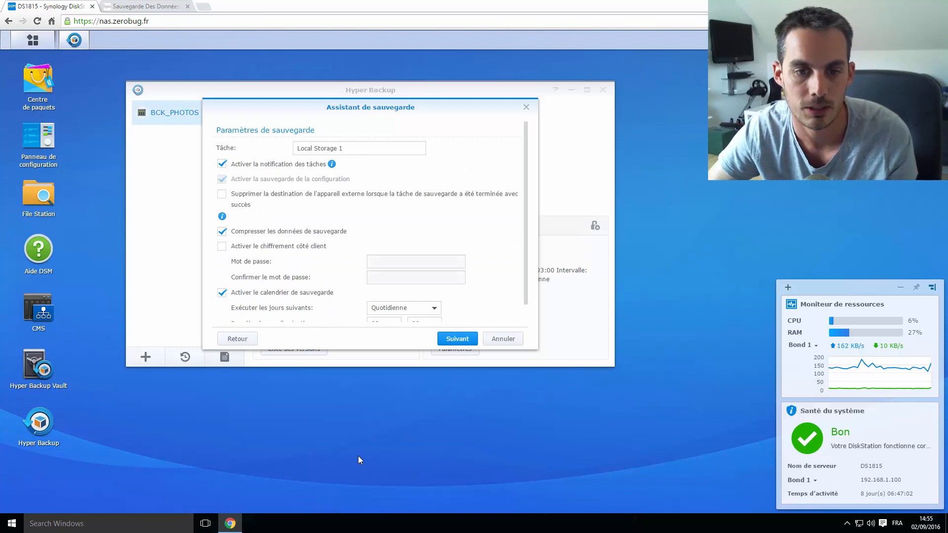
{"action": "triple_click", "coordinate": [377, 148]}
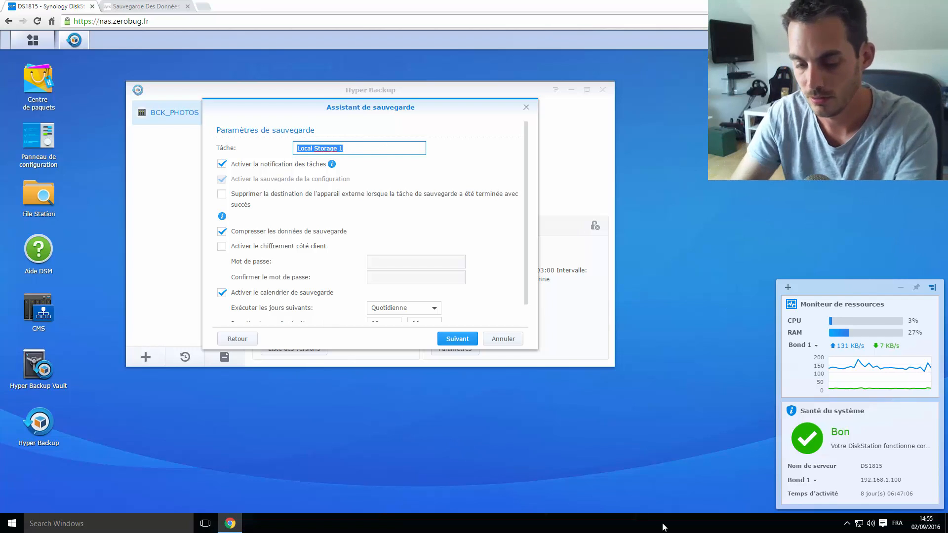
{"action": "type", "text": "Test Bac"}
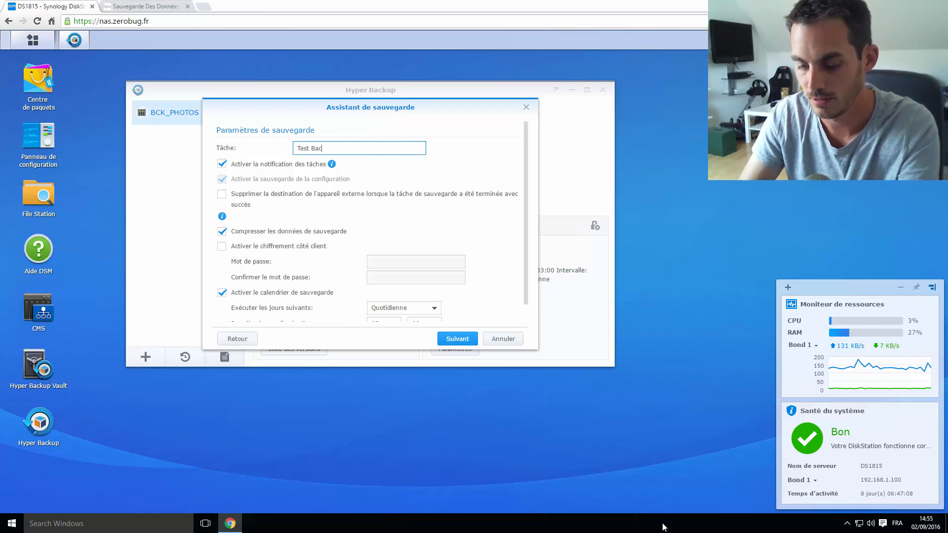
{"action": "type", "text": "kup"}
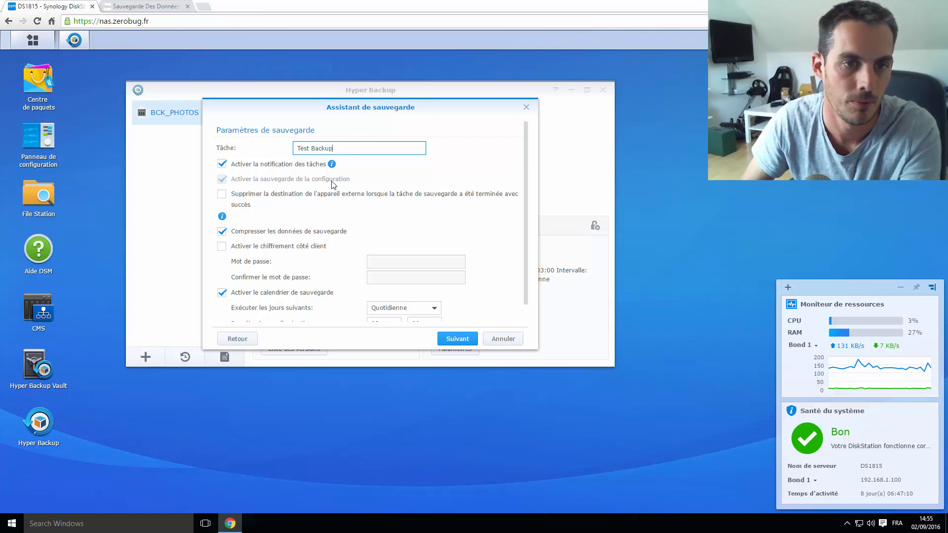
{"action": "mouse_move", "coordinate": [329, 166]}
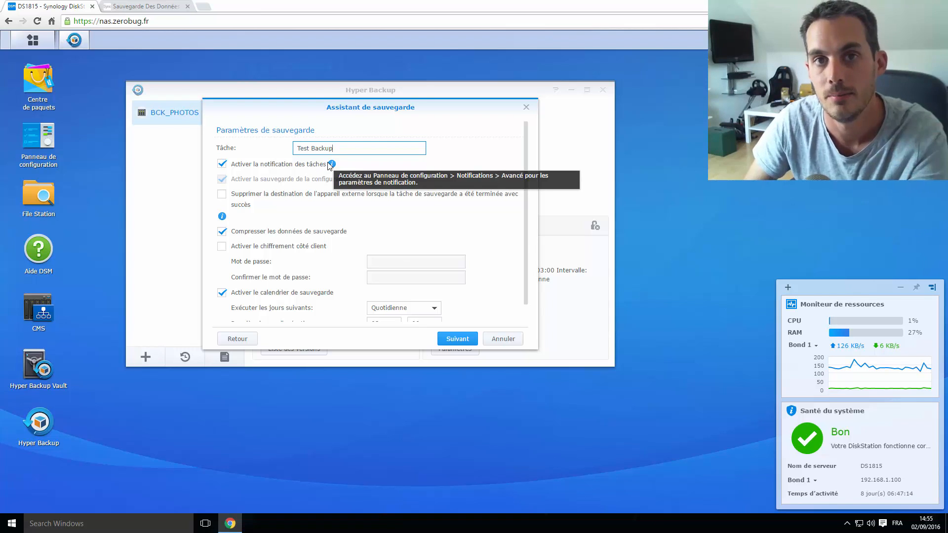
{"action": "left_click", "coordinate": [350, 167]}
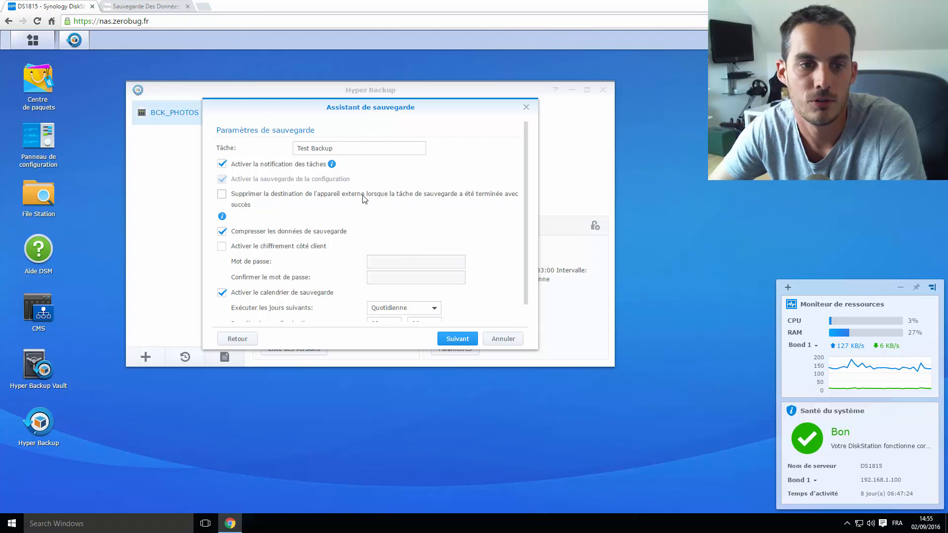
{"action": "scroll", "coordinate": [524, 186], "scroll_direction": "down", "scroll_amount": 1}
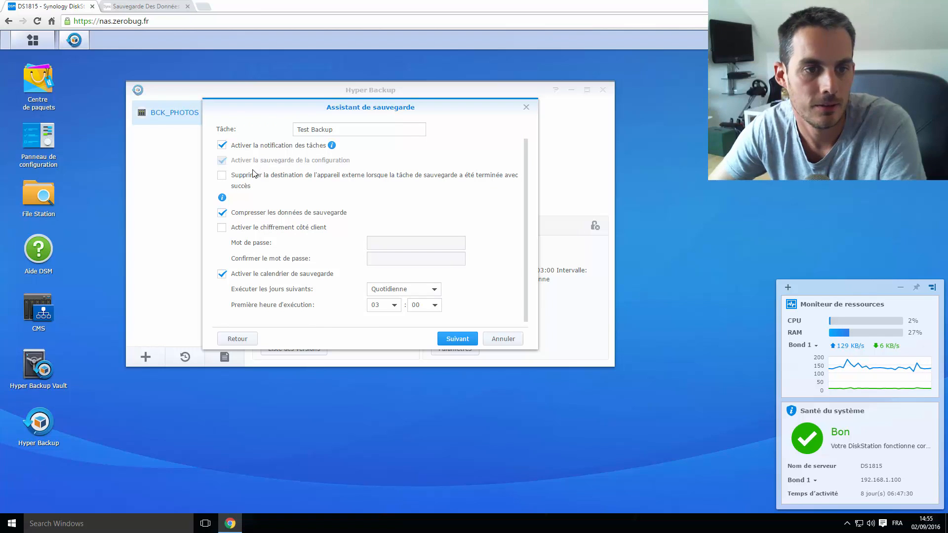
Try client-side encryption with an empty password, then turn it back off
{"action": "left_click", "coordinate": [222, 230]}
{"action": "left_click", "coordinate": [382, 242]}
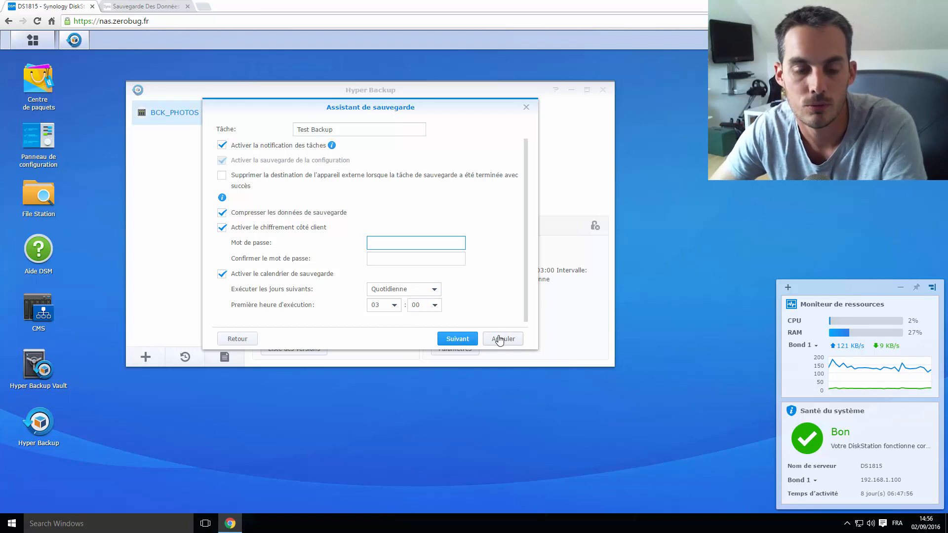
{"action": "left_click", "coordinate": [469, 346]}
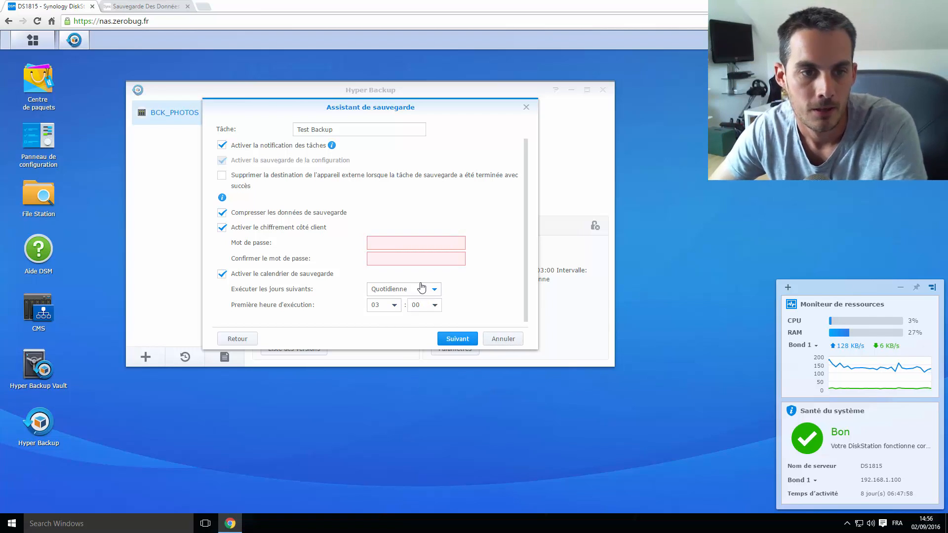
{"action": "left_click", "coordinate": [261, 228]}
Enable rotation, change 256 versions to 36, and pick Smart Recycle (11-week preview)
{"action": "left_click", "coordinate": [462, 340]}
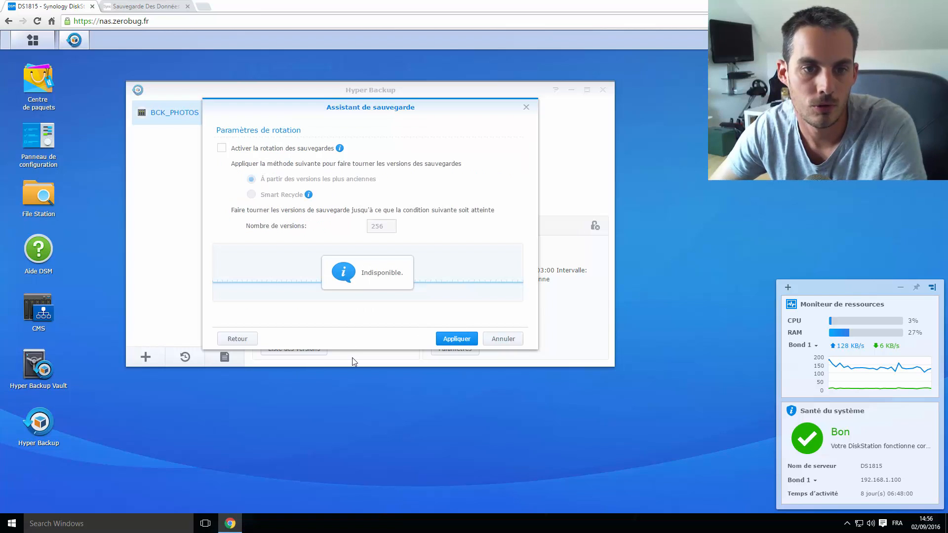
{"action": "left_click", "coordinate": [298, 149]}
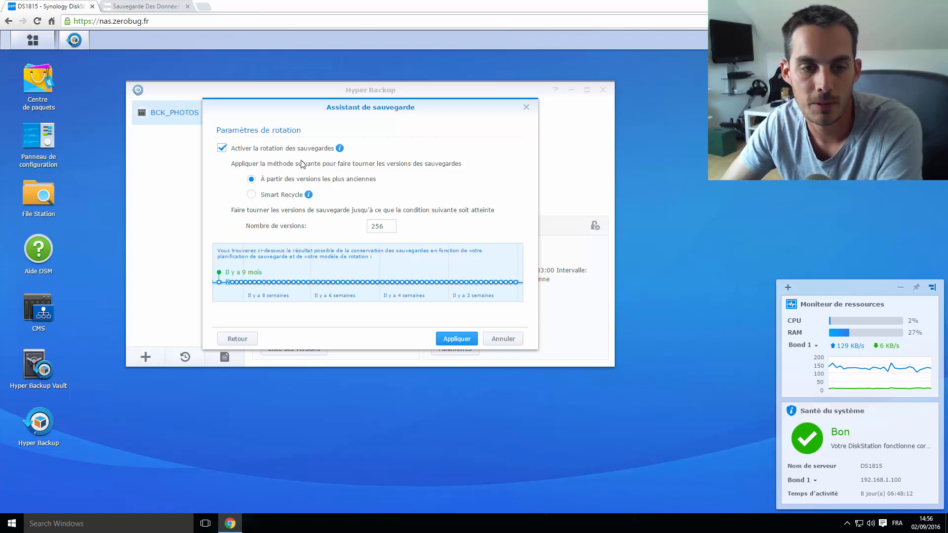
{"action": "double_click", "coordinate": [380, 225]}
{"action": "type", "text": "36"}
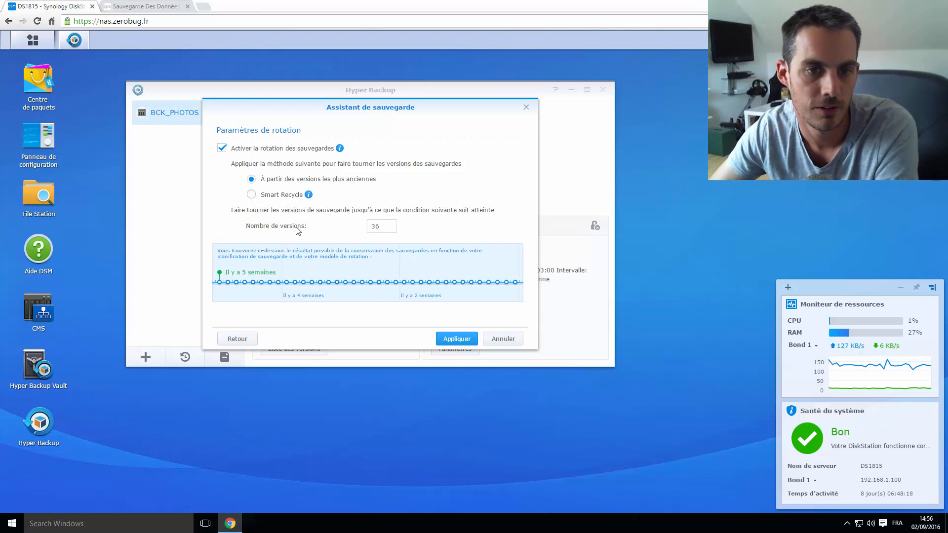
{"action": "left_click", "coordinate": [251, 194]}
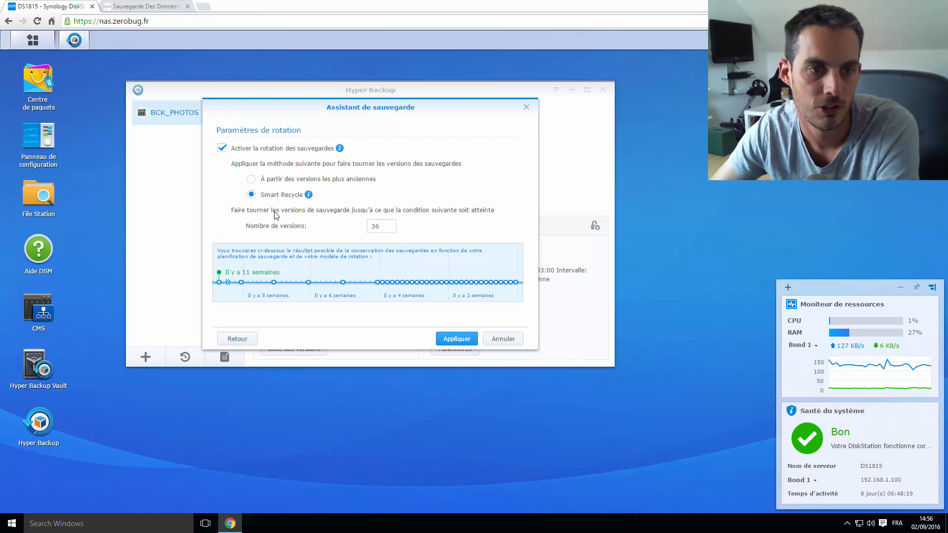
{"action": "left_click", "coordinate": [251, 179]}
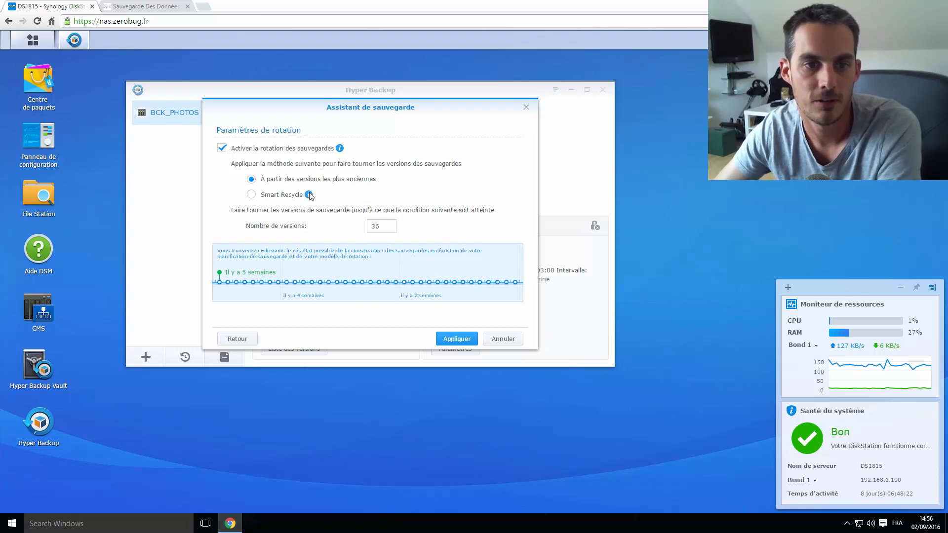
{"action": "mouse_move", "coordinate": [309, 195]}
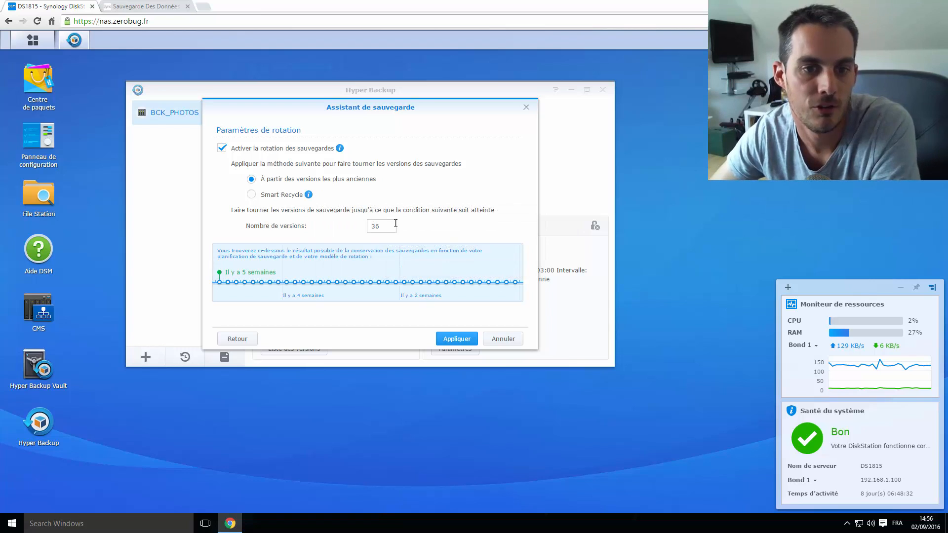
{"action": "left_click_drag", "start_coordinate": [395, 223], "coordinate": [348, 227]}
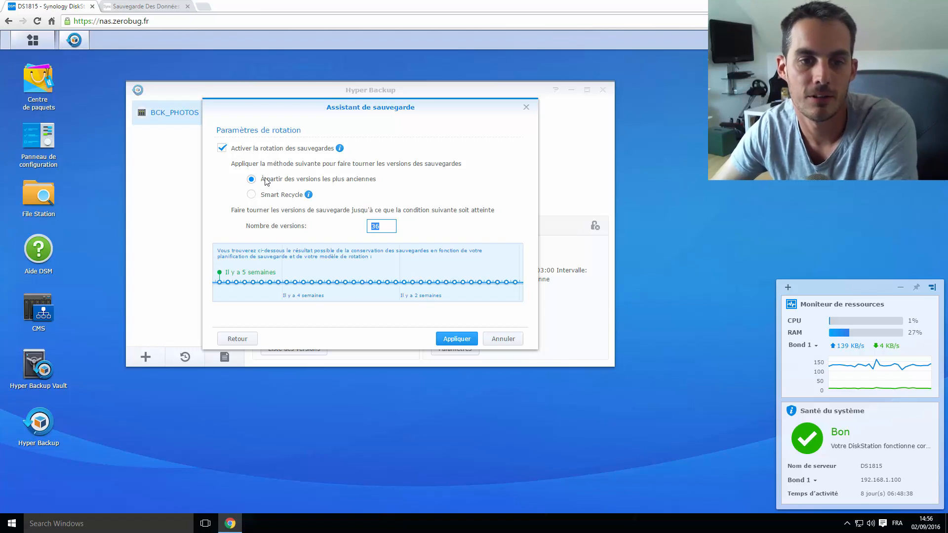
{"action": "left_click", "coordinate": [515, 284]}
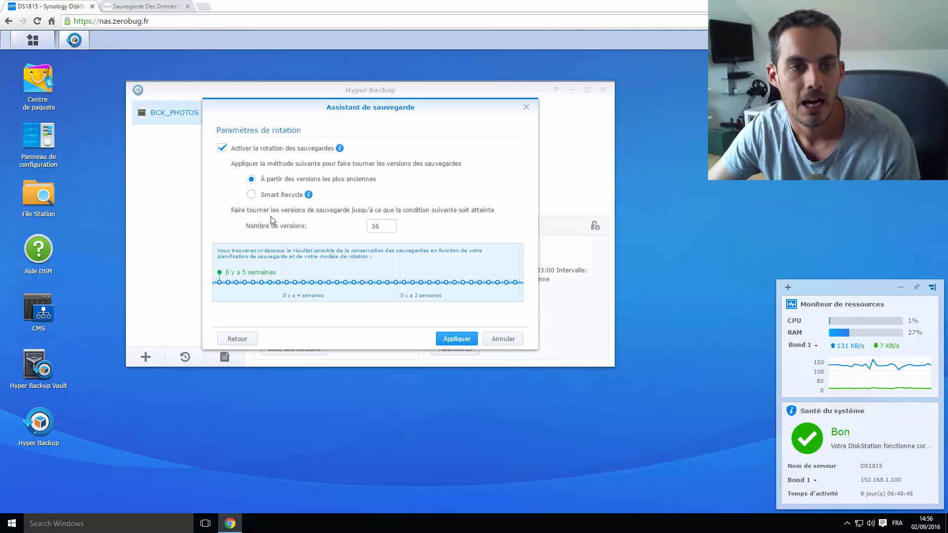
{"action": "left_click", "coordinate": [252, 194]}
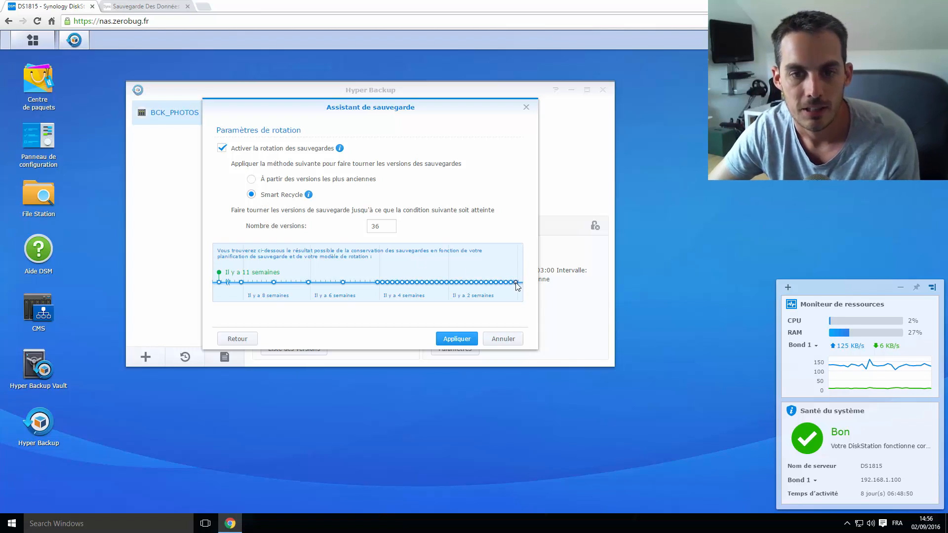
{"action": "mouse_move", "coordinate": [504, 286]}
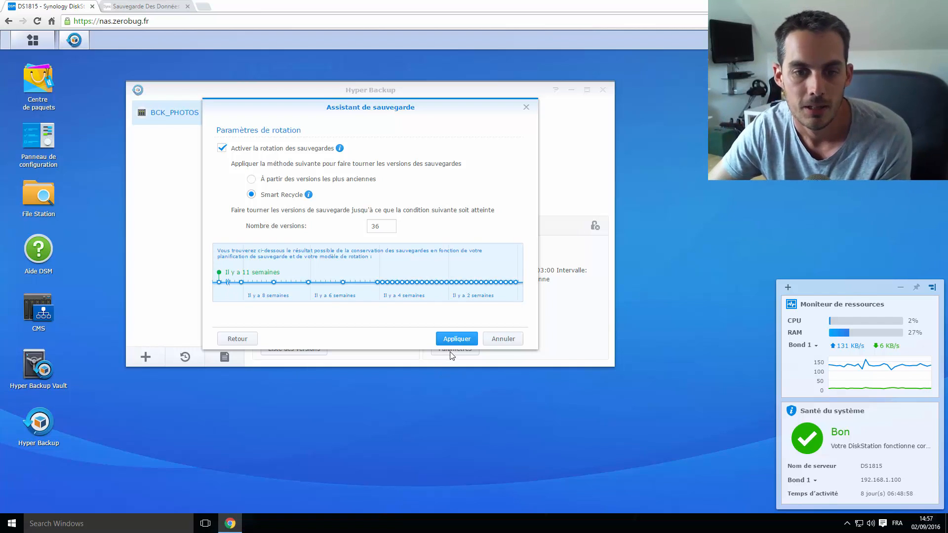
Cancel the backup wizard, discarding the unfinished Test Backup task
{"action": "left_click", "coordinate": [505, 340]}
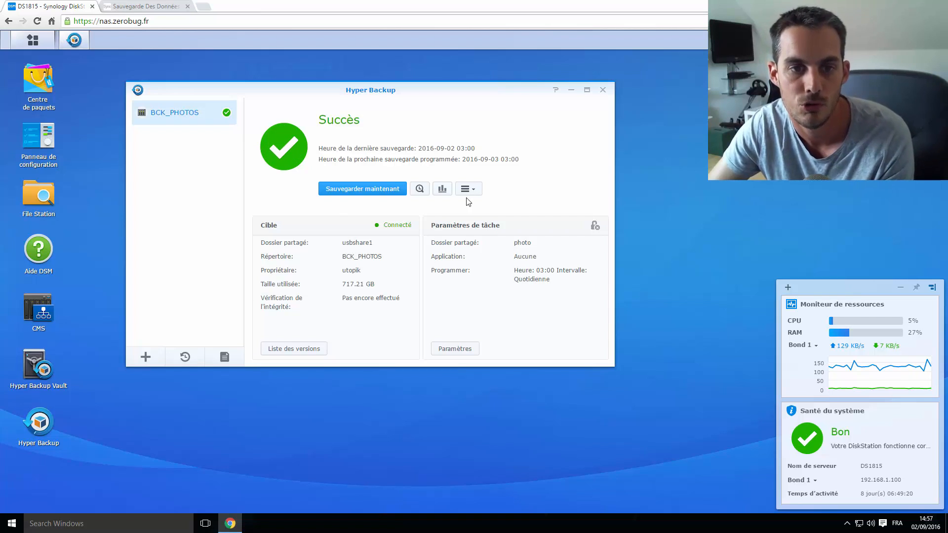
{"action": "left_click", "coordinate": [419, 189]}
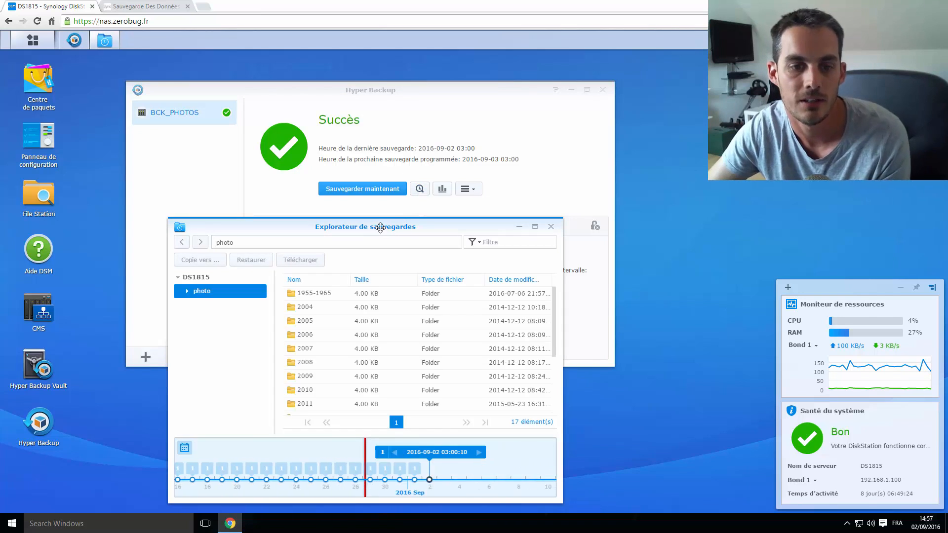
{"action": "left_click_drag", "start_coordinate": [381, 226], "coordinate": [403, 176]}
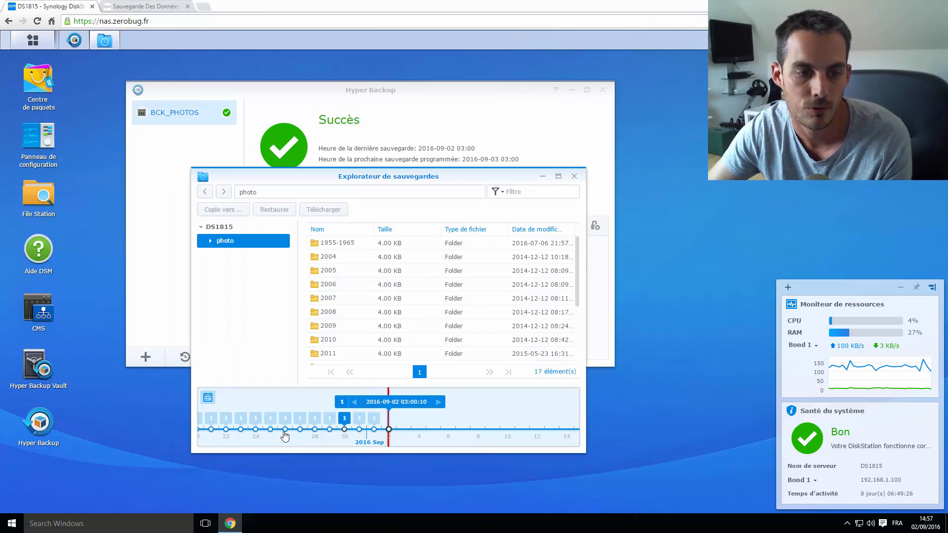
{"action": "left_click", "coordinate": [207, 398]}
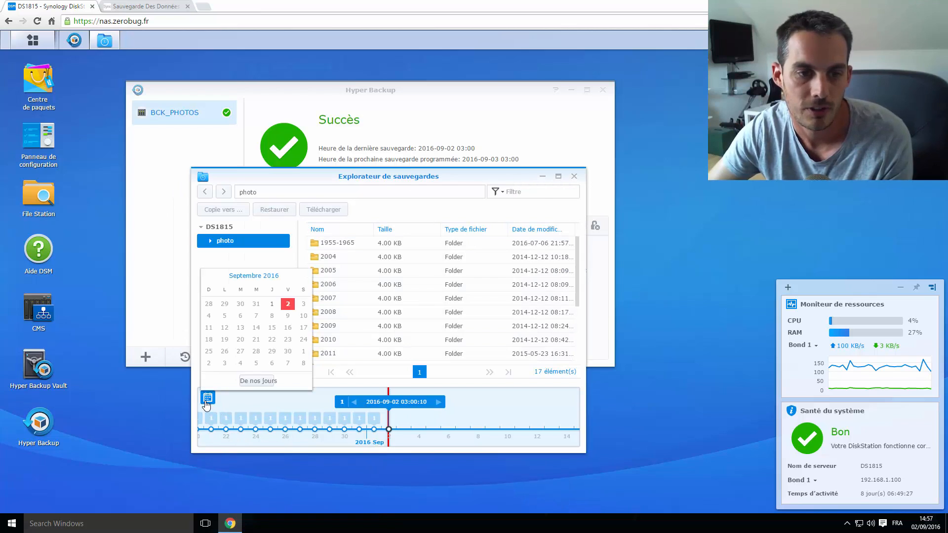
{"action": "left_click", "coordinate": [209, 277]}
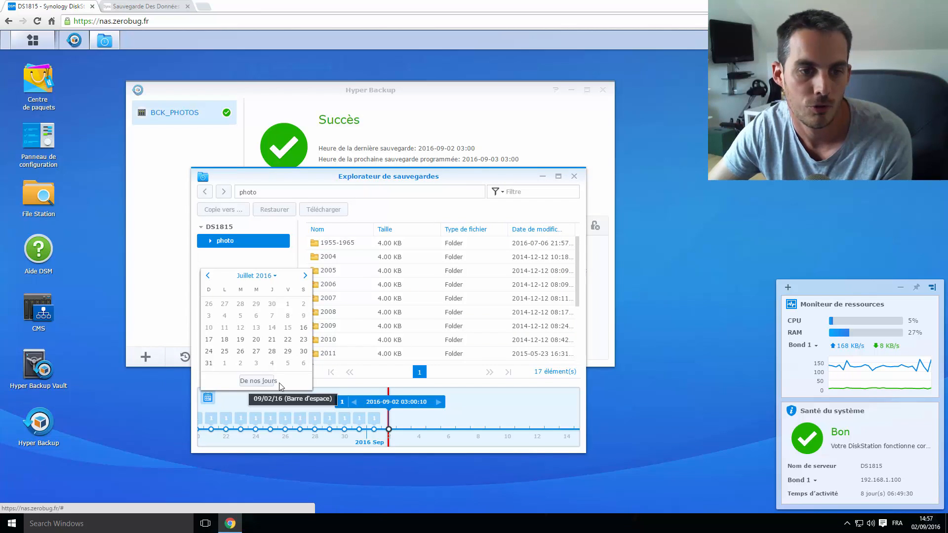
{"action": "left_click", "coordinate": [273, 354]}
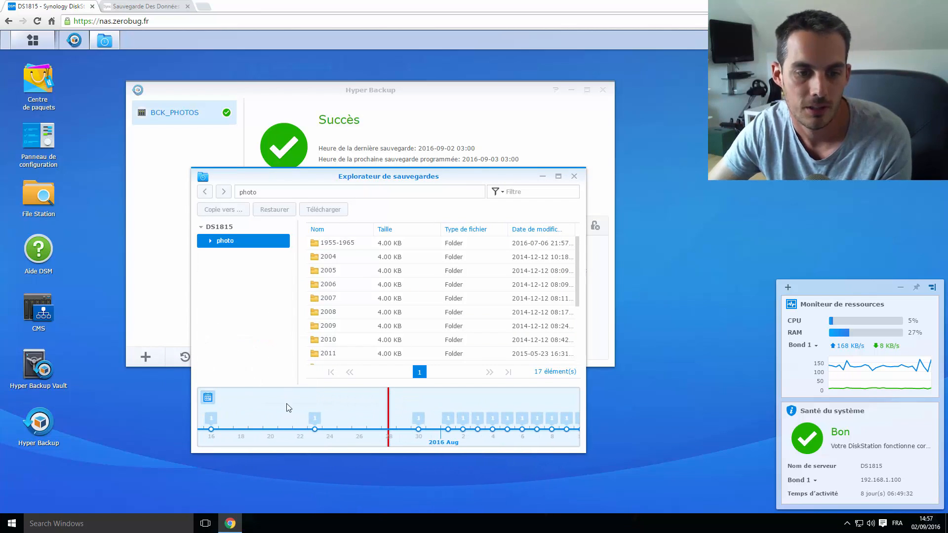
{"action": "left_click", "coordinate": [313, 429]}
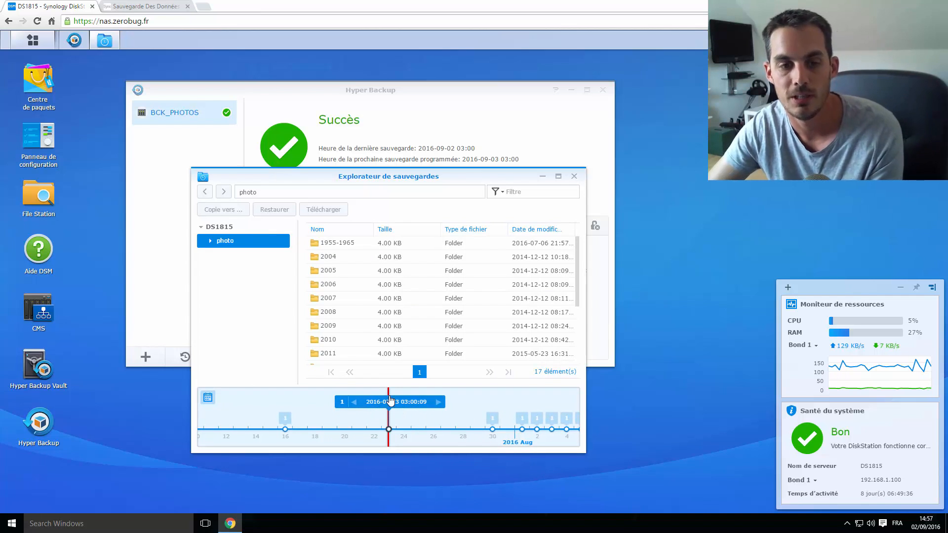
{"action": "double_click", "coordinate": [354, 299]}
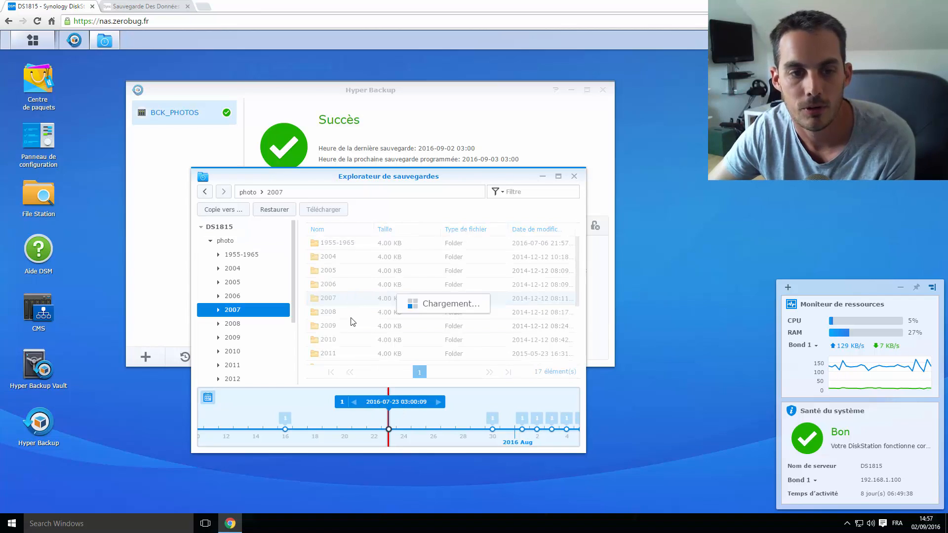
{"action": "double_click", "coordinate": [350, 316]}
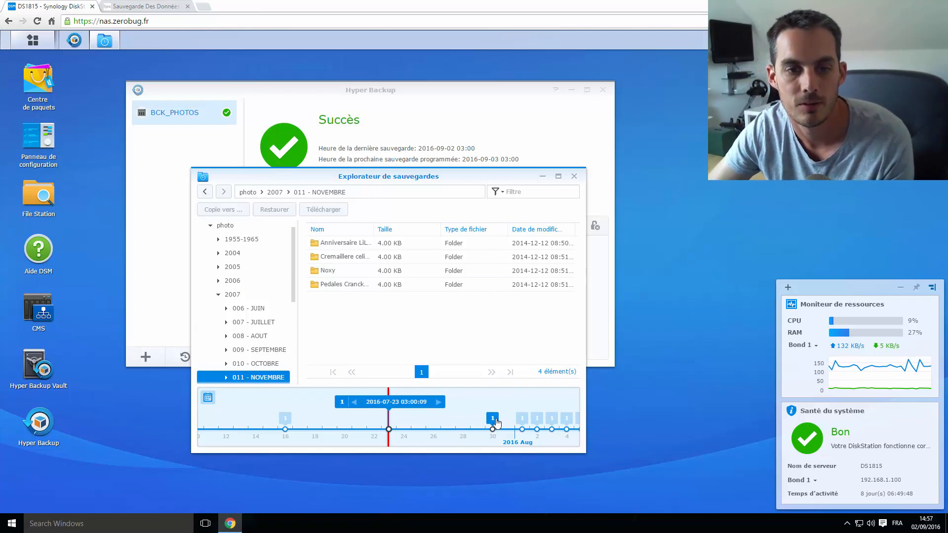
{"action": "left_click", "coordinate": [573, 178]}
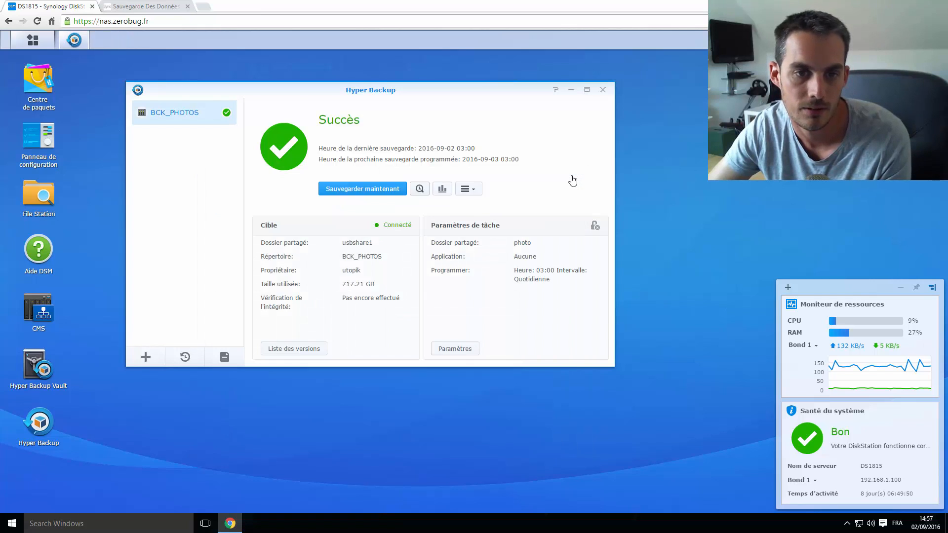
{"action": "left_click", "coordinate": [442, 190]}
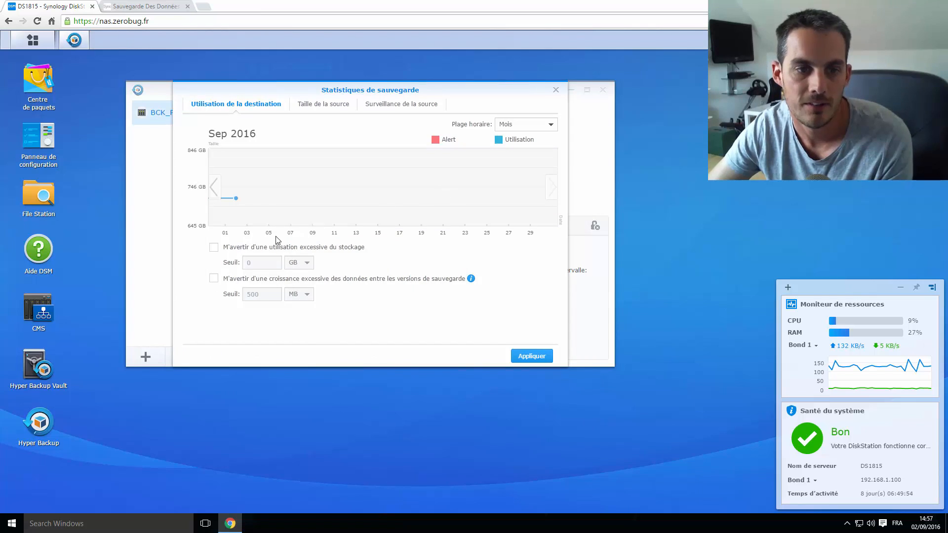
{"action": "left_click", "coordinate": [527, 125]}
{"action": "left_click", "coordinate": [510, 153]}
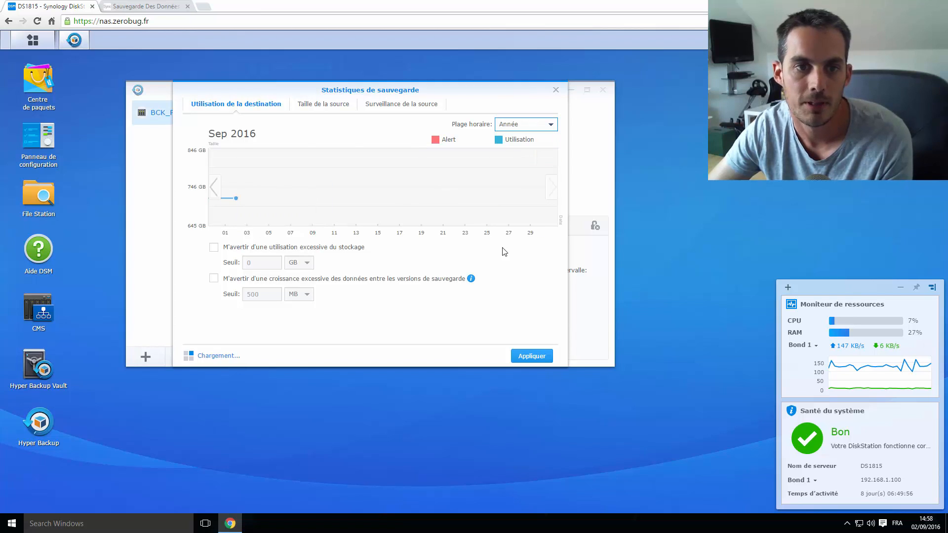
{"action": "mouse_move", "coordinate": [534, 202]}
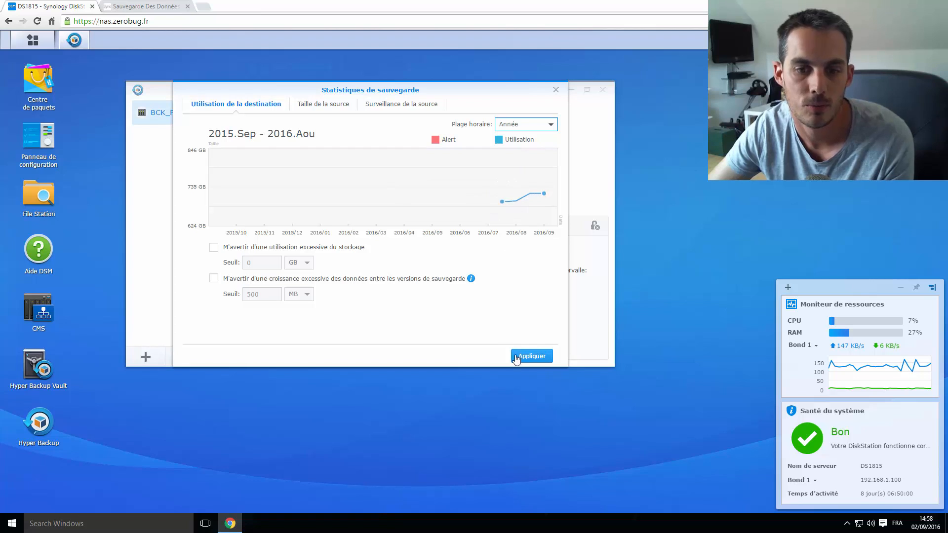
{"action": "left_click", "coordinate": [556, 89]}
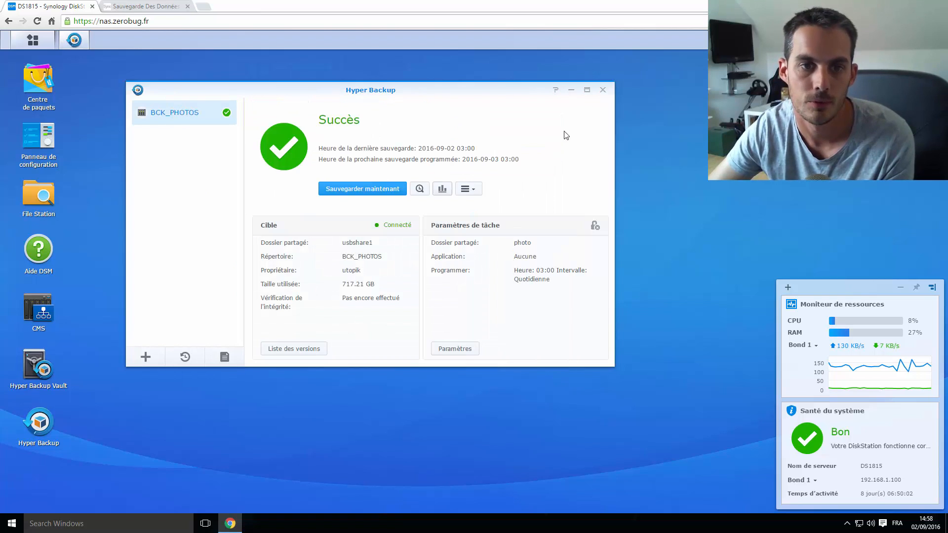
{"action": "left_click", "coordinate": [471, 191]}
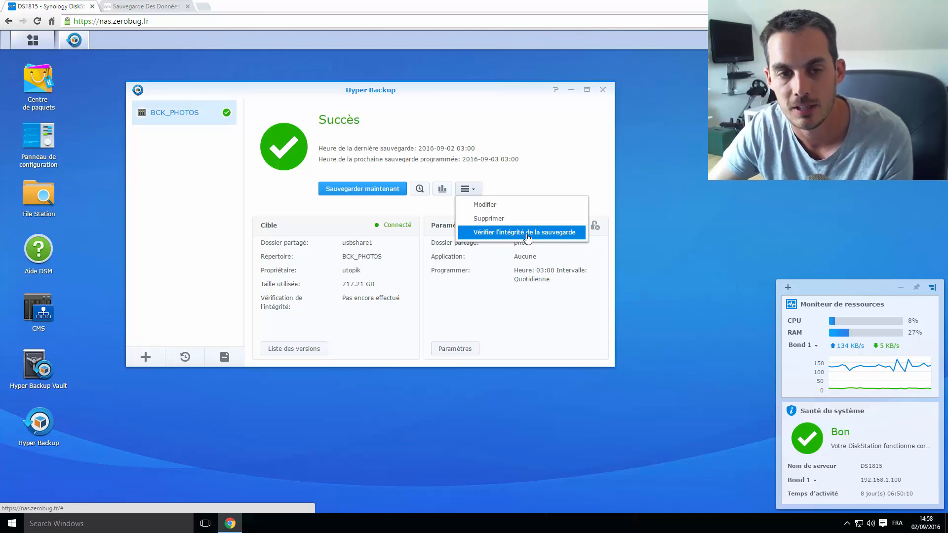
{"action": "left_click", "coordinate": [543, 177]}
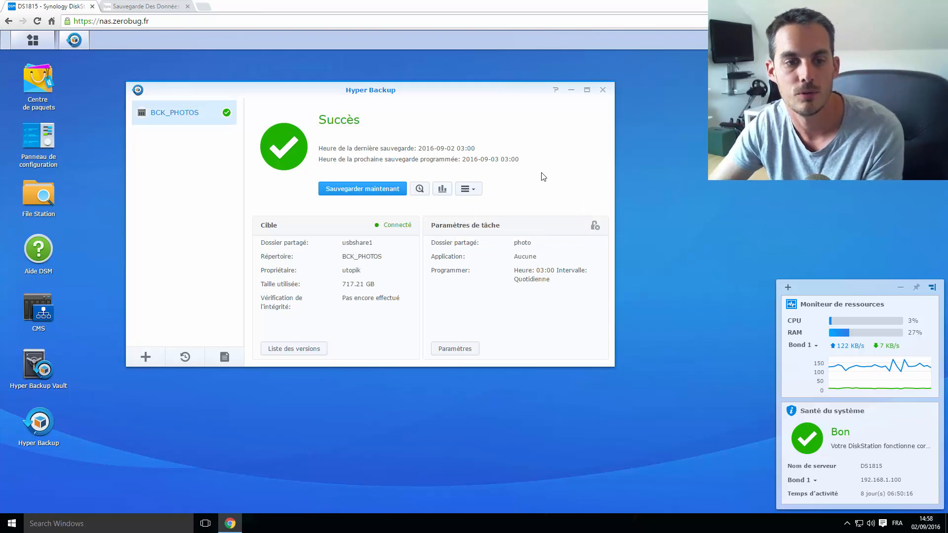
{"action": "left_click", "coordinate": [320, 353]}
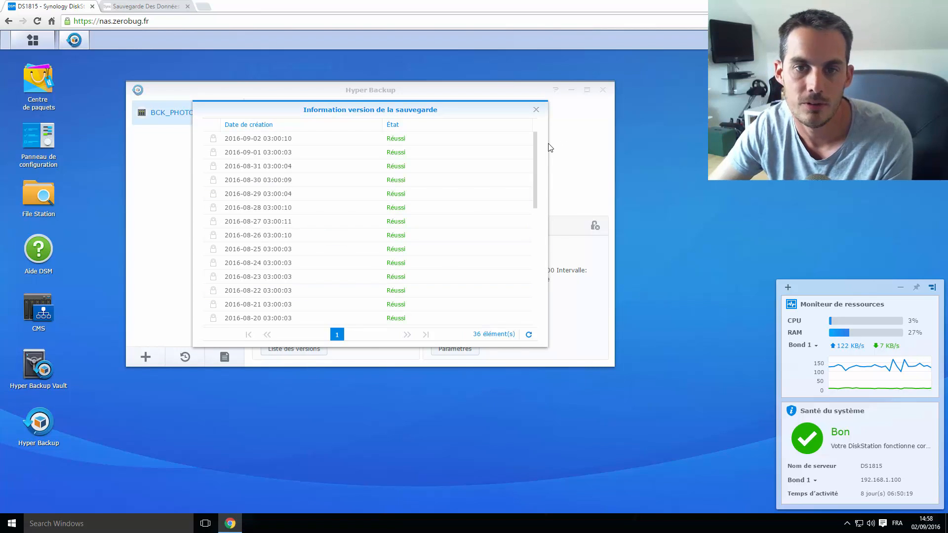
Scroll through the backup version list, then close it to return to BCK_PHOTOS
{"action": "left_click_drag", "start_coordinate": [534, 142], "coordinate": [526, 286]}
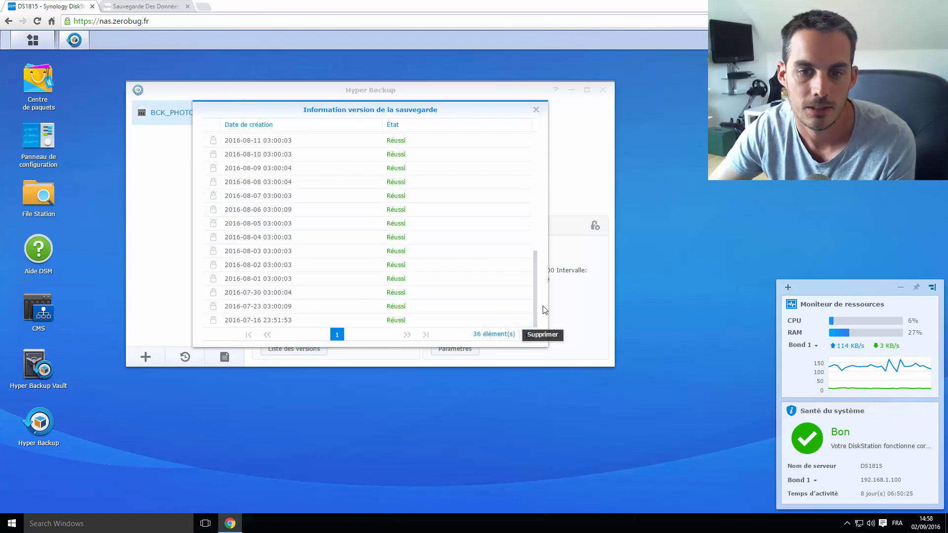
{"action": "left_click_drag", "start_coordinate": [534, 301], "coordinate": [534, 322]}
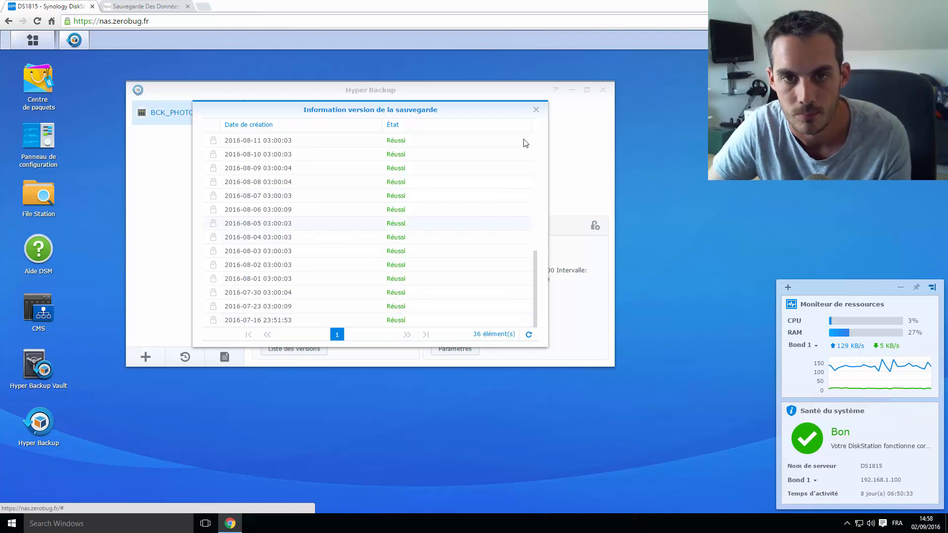
{"action": "left_click", "coordinate": [536, 110]}
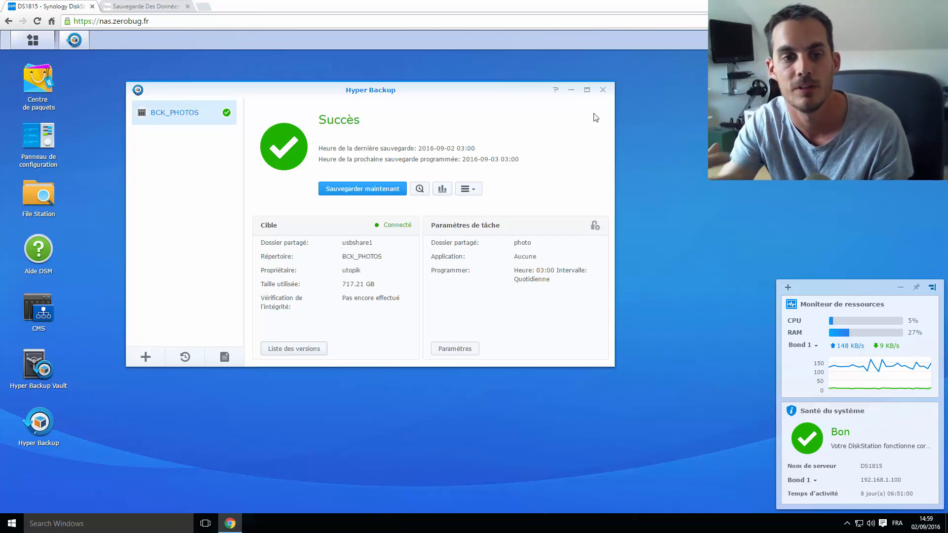
Close Hyper Backup, check Hyper Backup Vault's 80.6 GB usage, then close the Vault
{"action": "left_click", "coordinate": [602, 89]}
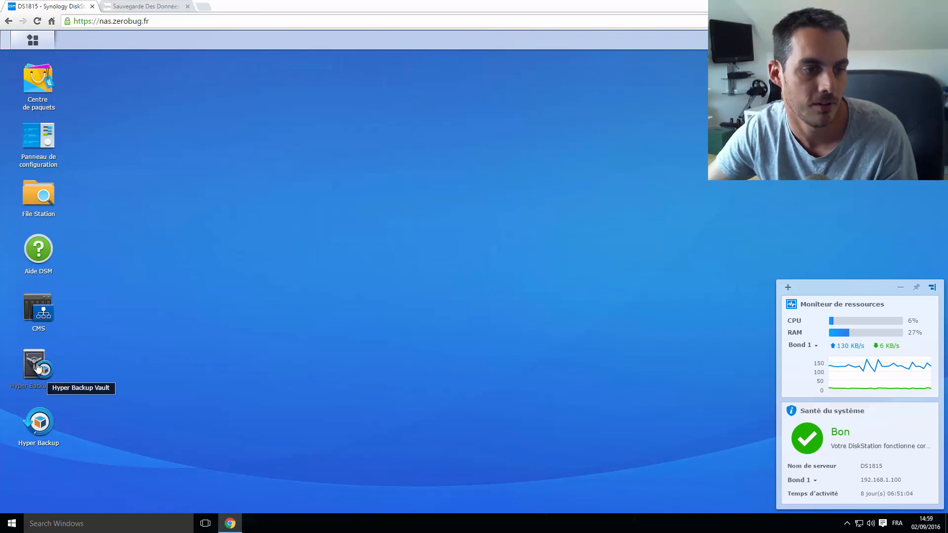
{"action": "left_click", "coordinate": [38, 366]}
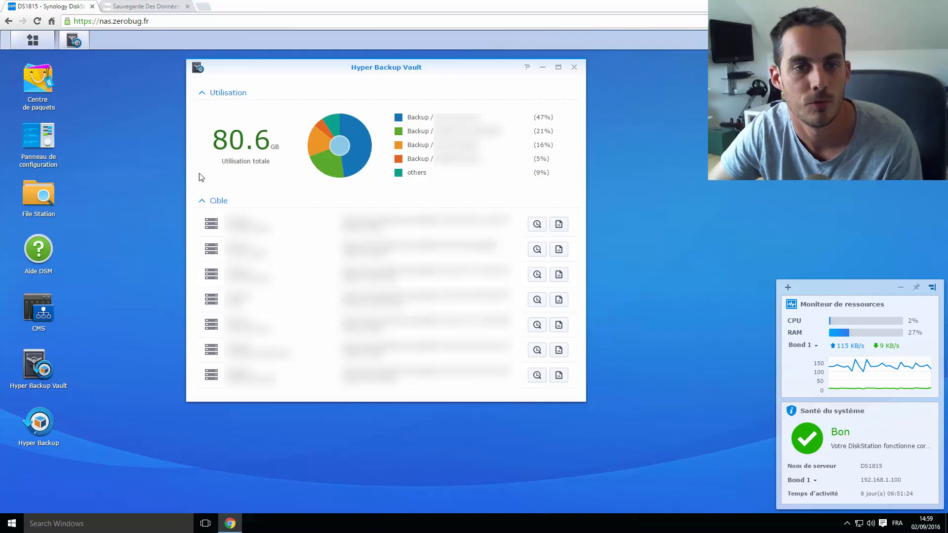
{"action": "left_click", "coordinate": [573, 67]}
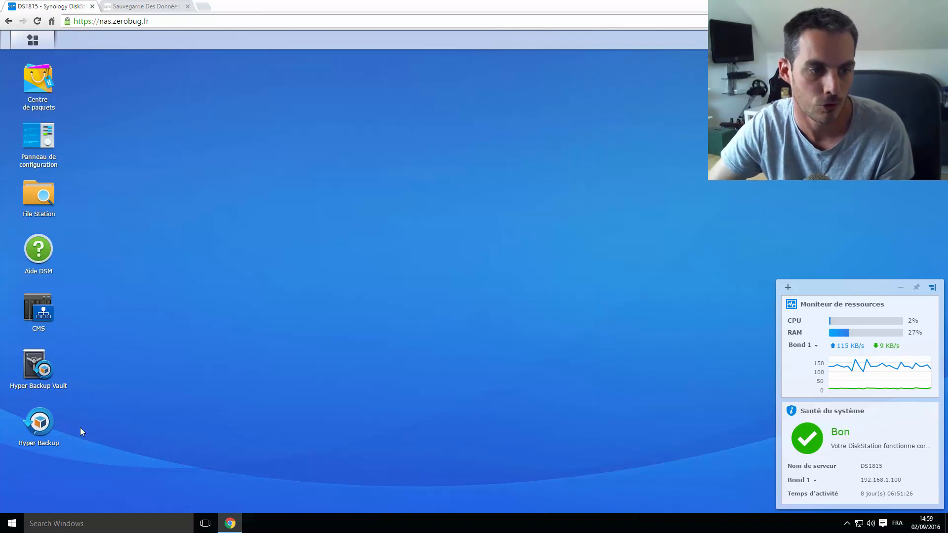
Start a new Hyper Backup data backup task targeting a remote Synology NAS
{"action": "left_click", "coordinate": [40, 422]}
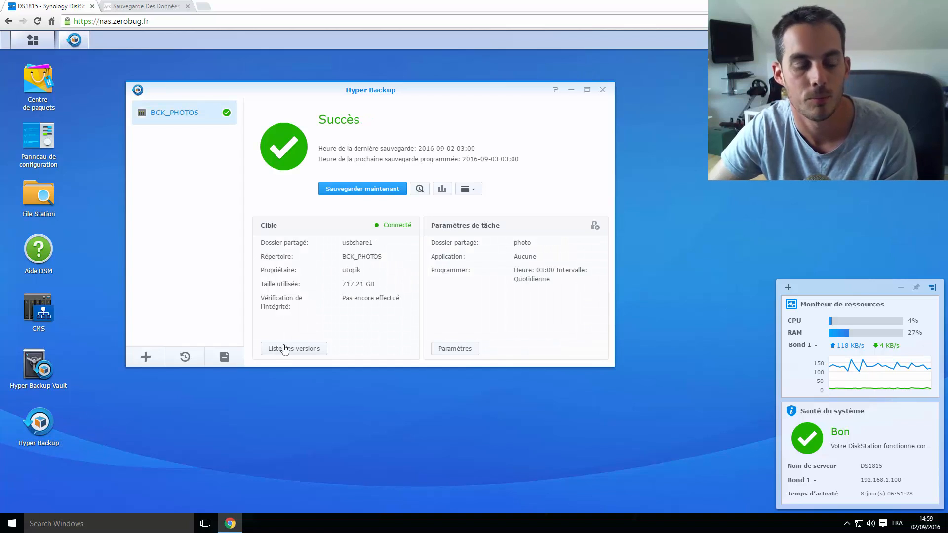
{"action": "left_click", "coordinate": [144, 360]}
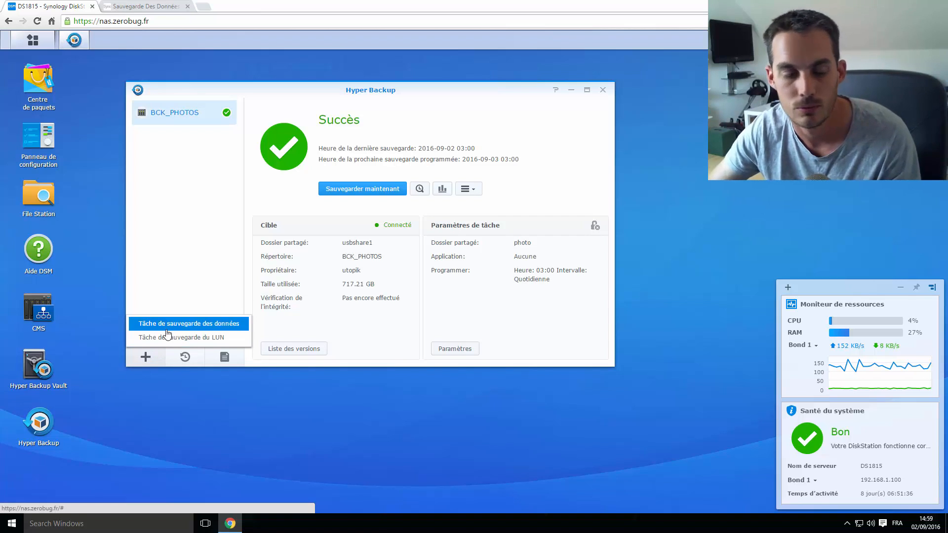
{"action": "left_click", "coordinate": [198, 328]}
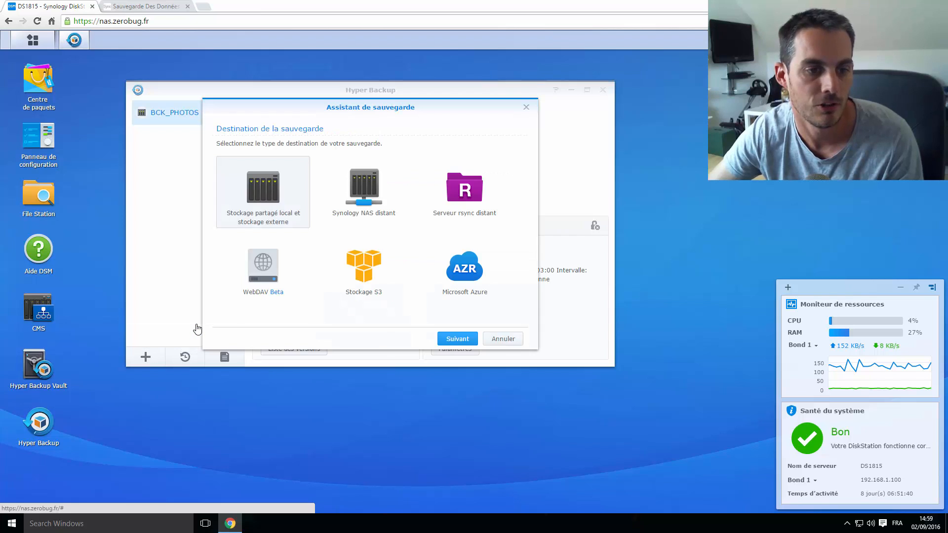
{"action": "left_click", "coordinate": [377, 177]}
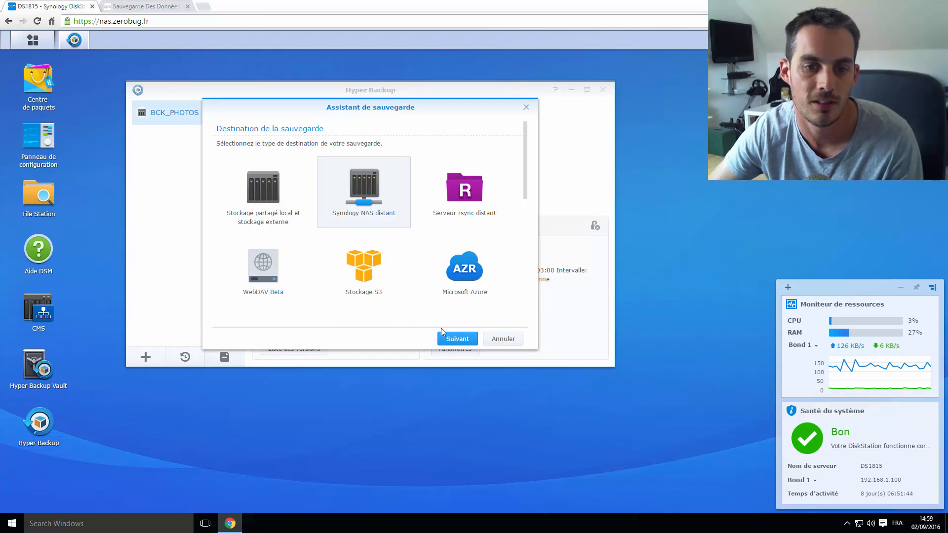
{"action": "left_click", "coordinate": [447, 339]}
Check the server list for available NAS servers without choosing one, then bring up the Main Menu
{"action": "left_click", "coordinate": [426, 175]}
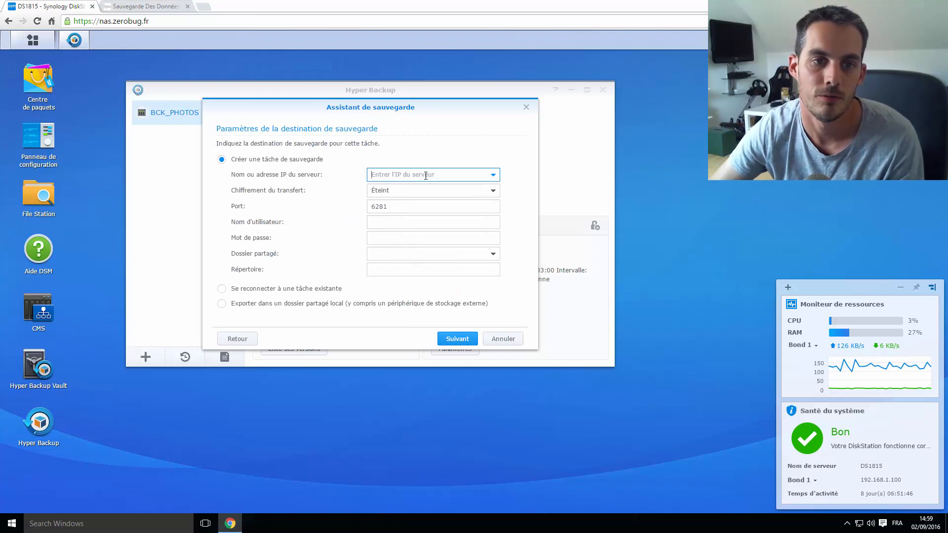
{"action": "left_click", "coordinate": [492, 176]}
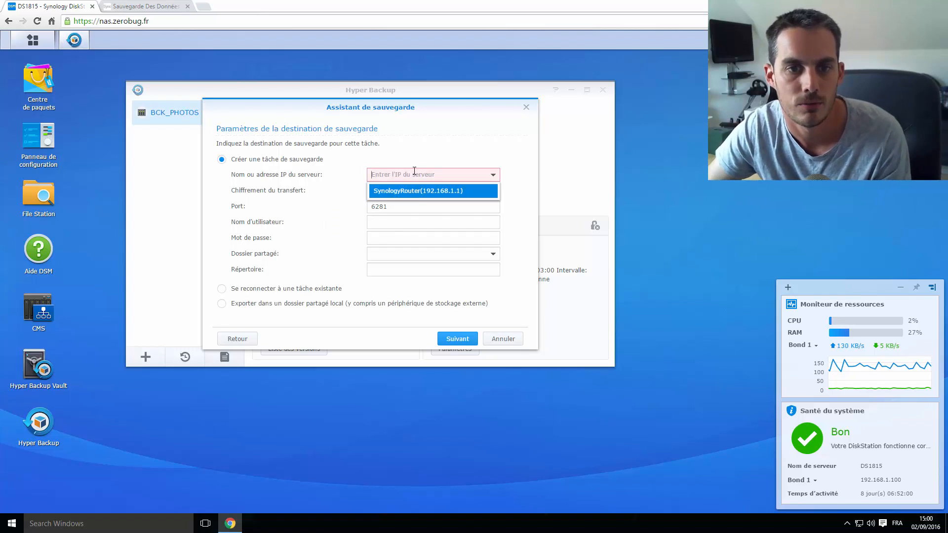
{"action": "left_click", "coordinate": [416, 149]}
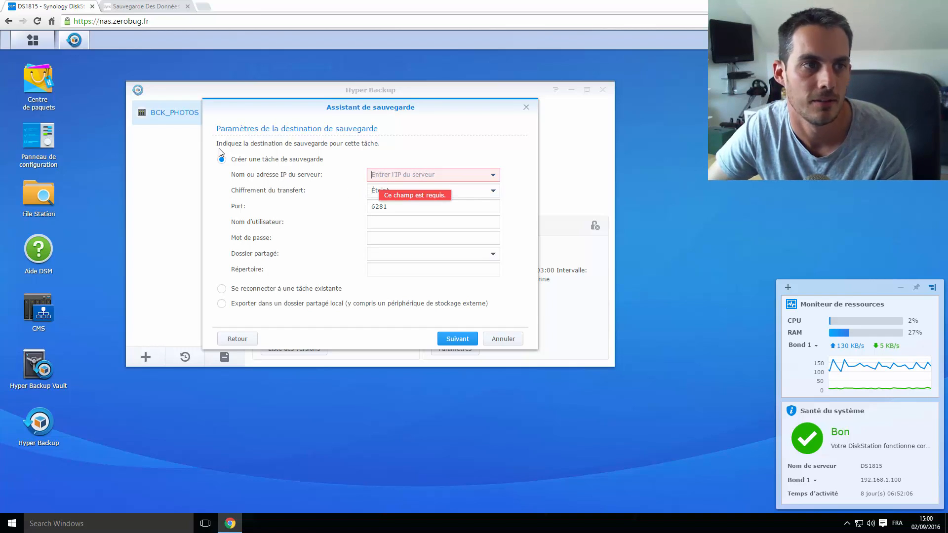
{"action": "left_click", "coordinate": [39, 44]}
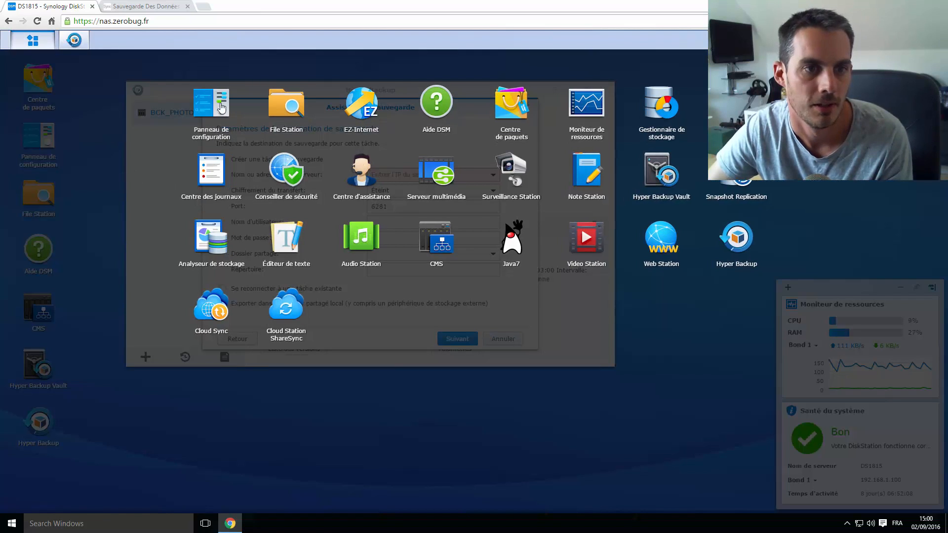
View the QuickConnect settings in the Control Panel, then close it
{"action": "left_click", "coordinate": [220, 107]}
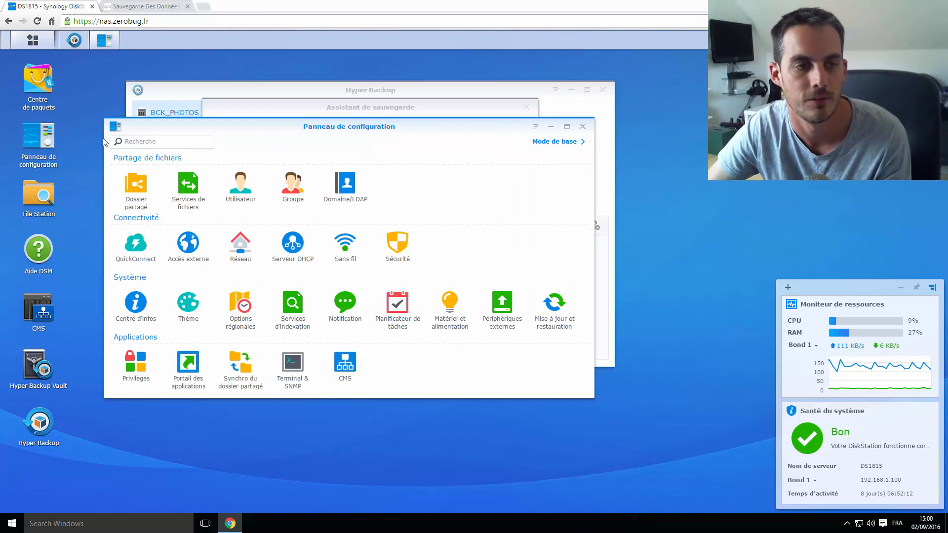
{"action": "left_click", "coordinate": [136, 242]}
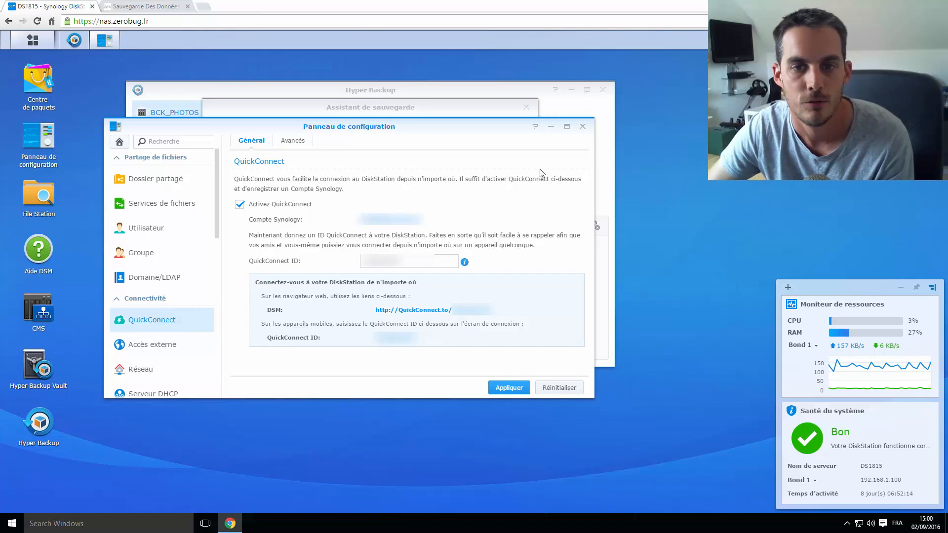
{"action": "left_click", "coordinate": [582, 126]}
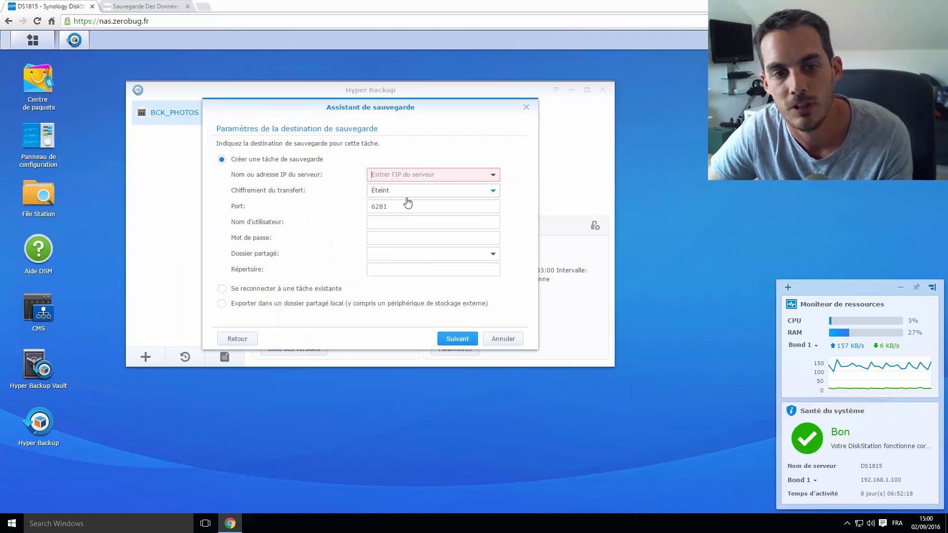
Leave the user name and password empty, cancel the remote NAS wizard and close Hyper Backup
{"action": "left_click", "coordinate": [398, 222]}
{"action": "left_click", "coordinate": [391, 238]}
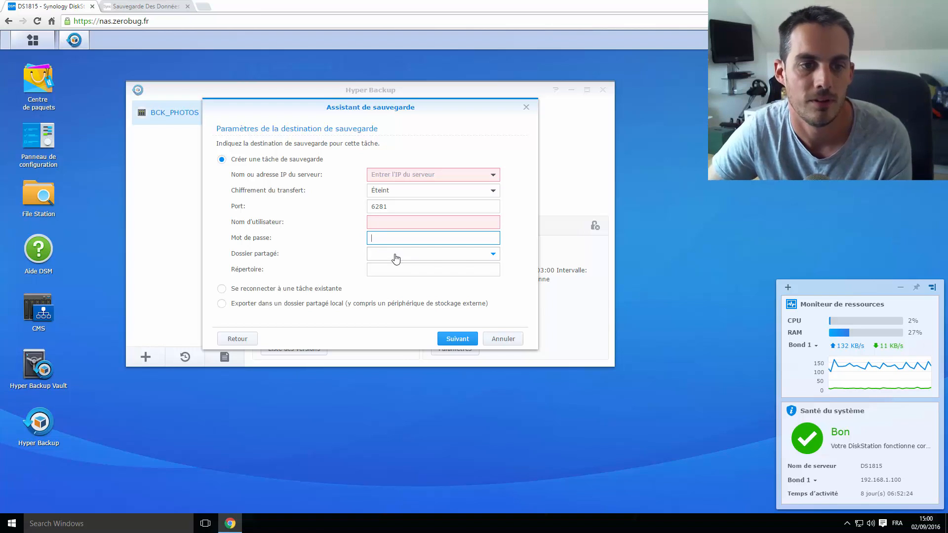
{"action": "left_click", "coordinate": [502, 338]}
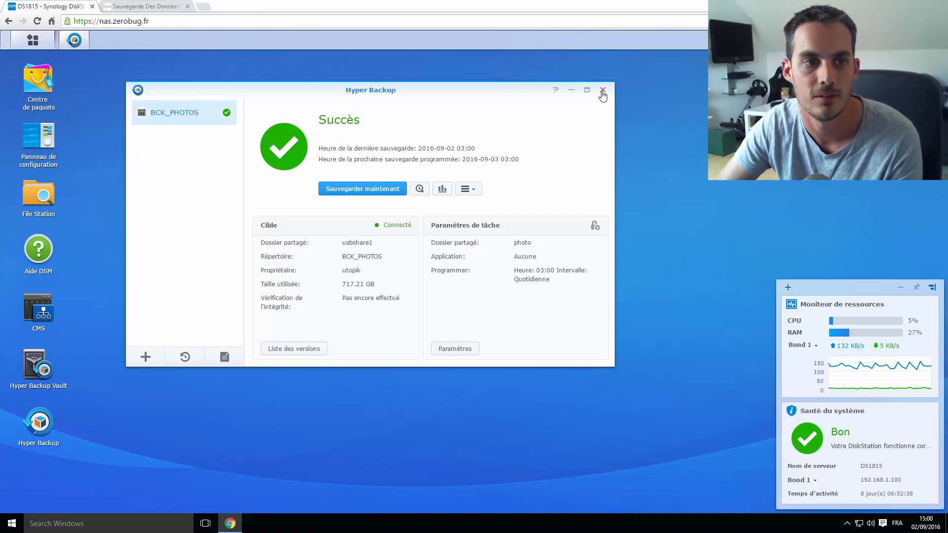
{"action": "left_click", "coordinate": [603, 92]}
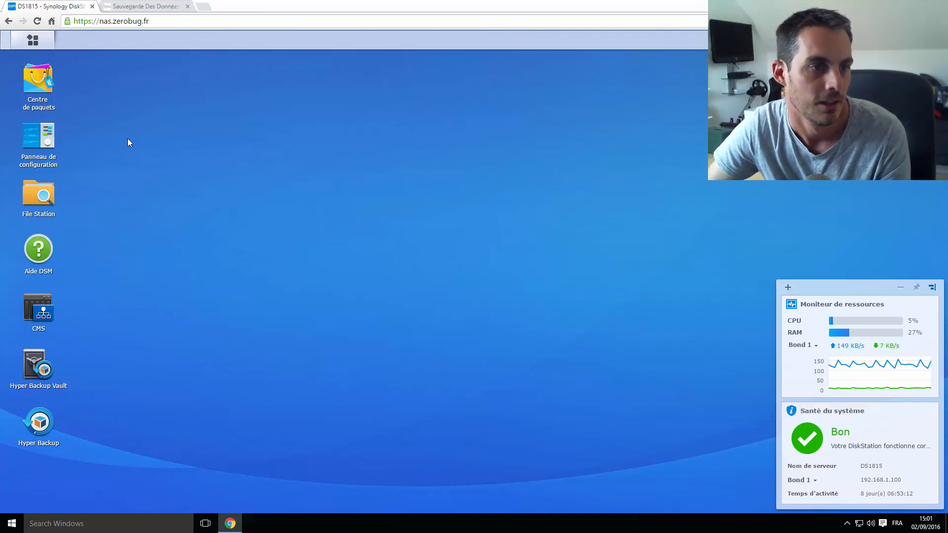
Drag Cloud Sync from the Main Menu onto the desktop and launch it, showing Backup_Photos_BB
{"action": "left_click", "coordinate": [40, 41]}
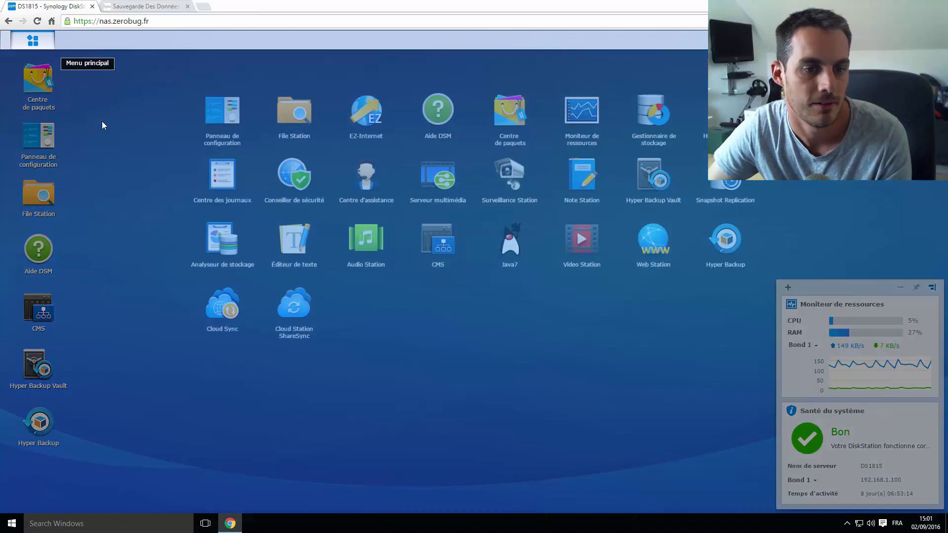
{"action": "left_click_drag", "start_coordinate": [208, 307], "coordinate": [71, 461]}
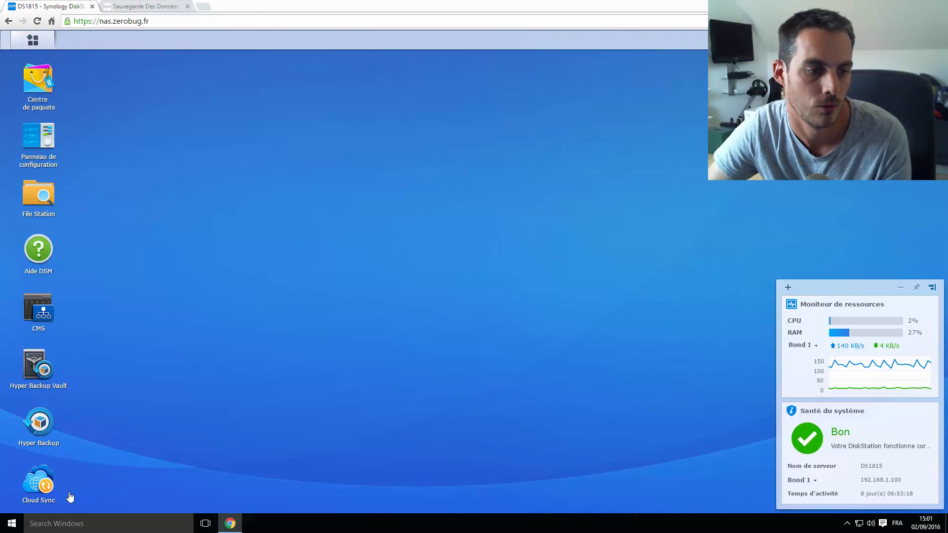
{"action": "double_click", "coordinate": [34, 488]}
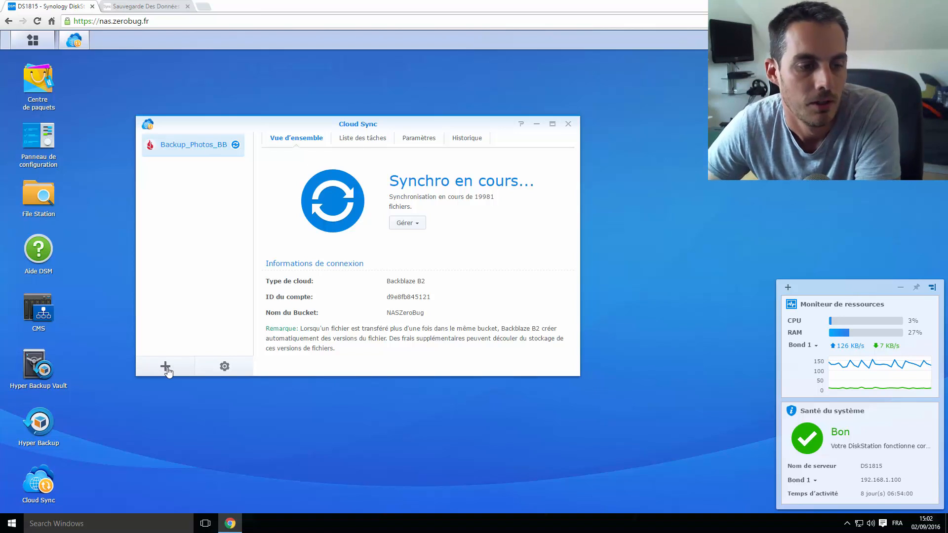
Start a new Cloud Sync task, return to the provider page with Backblaze B2, and open a new Chrome tab
{"action": "left_click", "coordinate": [165, 367]}
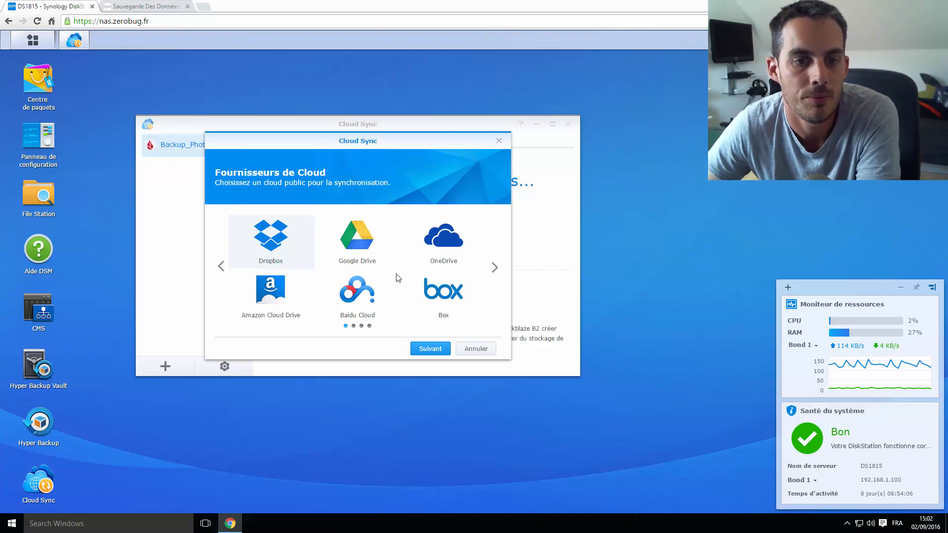
{"action": "left_click", "coordinate": [495, 268]}
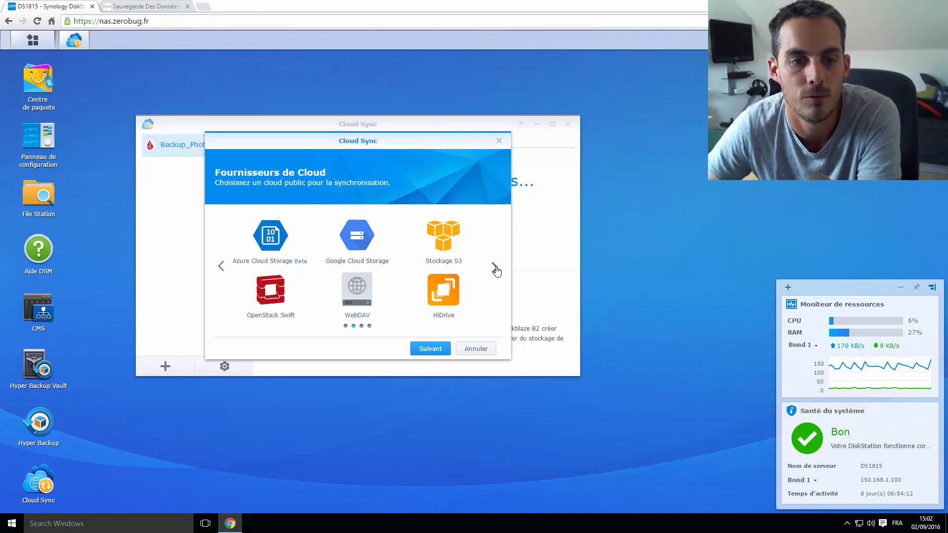
{"action": "left_click", "coordinate": [494, 268]}
{"action": "left_click", "coordinate": [494, 268]}
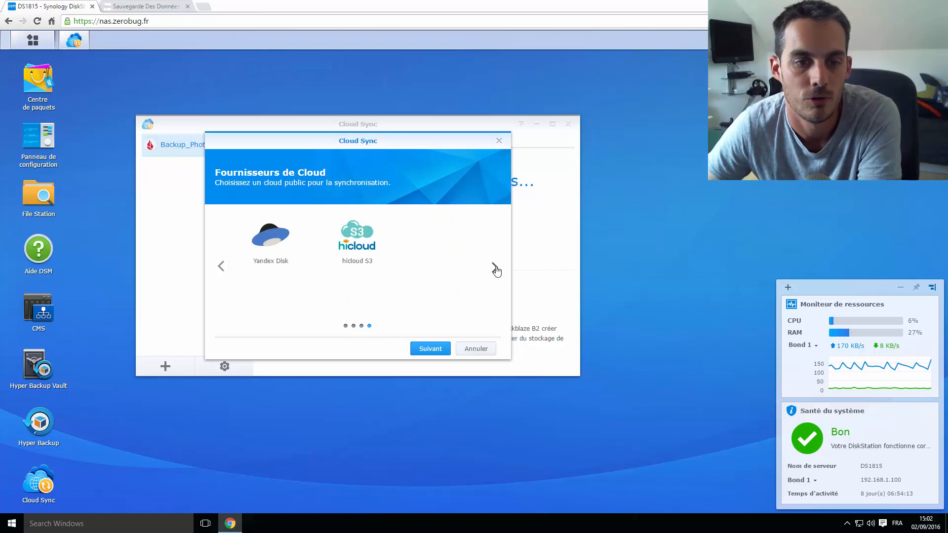
{"action": "left_click", "coordinate": [221, 266]}
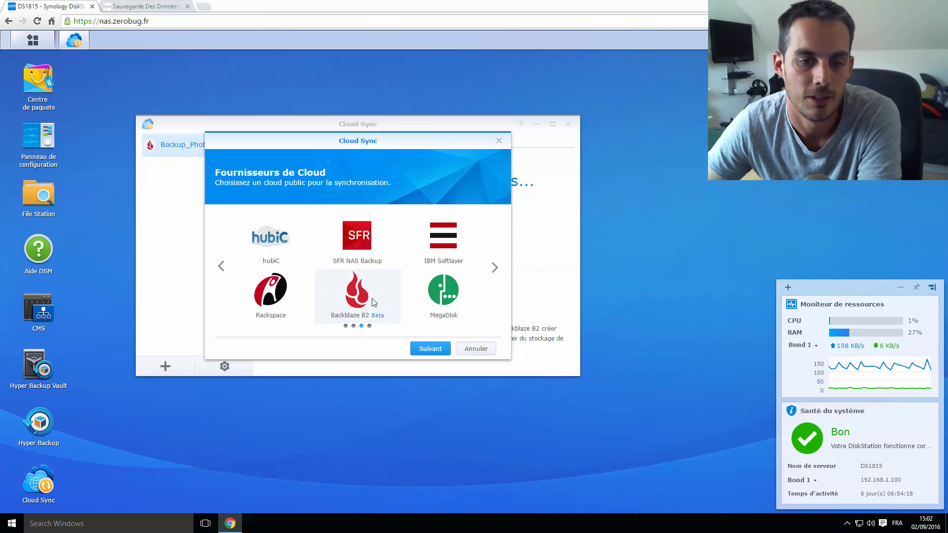
{"action": "left_click", "coordinate": [203, 6]}
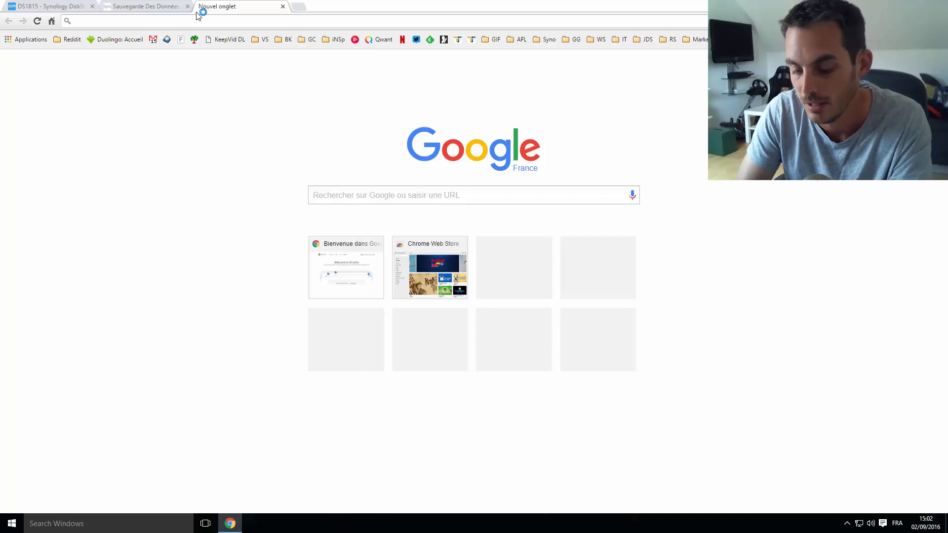
Load the Backblaze homepage and browse its Personal Backup, Business Backup and B2 Cloud Storage offerings
{"action": "type", "text": "bac"}
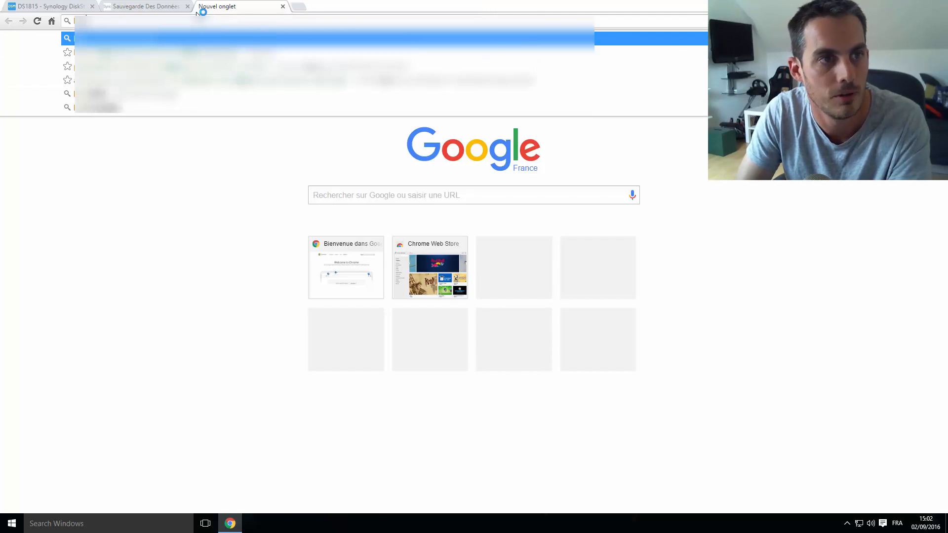
{"action": "type", "text": "kup"}
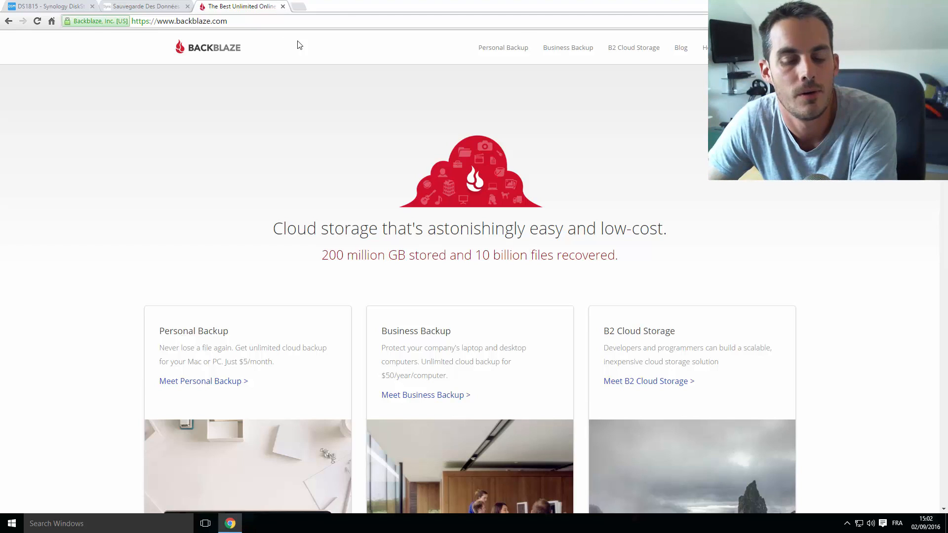
{"action": "scroll", "coordinate": [300, 45], "scroll_direction": "down", "scroll_amount": 2}
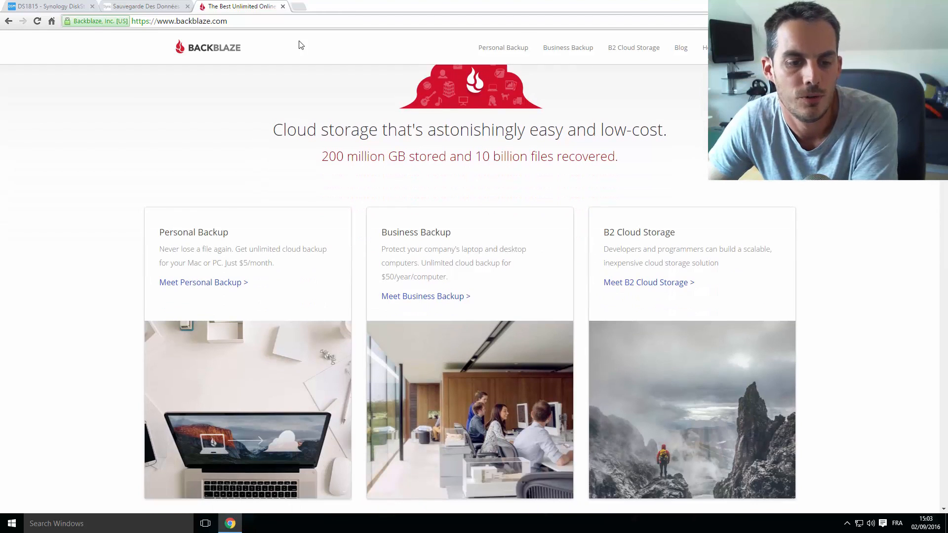
{"action": "scroll", "coordinate": [340, 57], "scroll_direction": "down", "scroll_amount": 1}
{"action": "scroll", "coordinate": [395, 89], "scroll_direction": "up", "scroll_amount": 3}
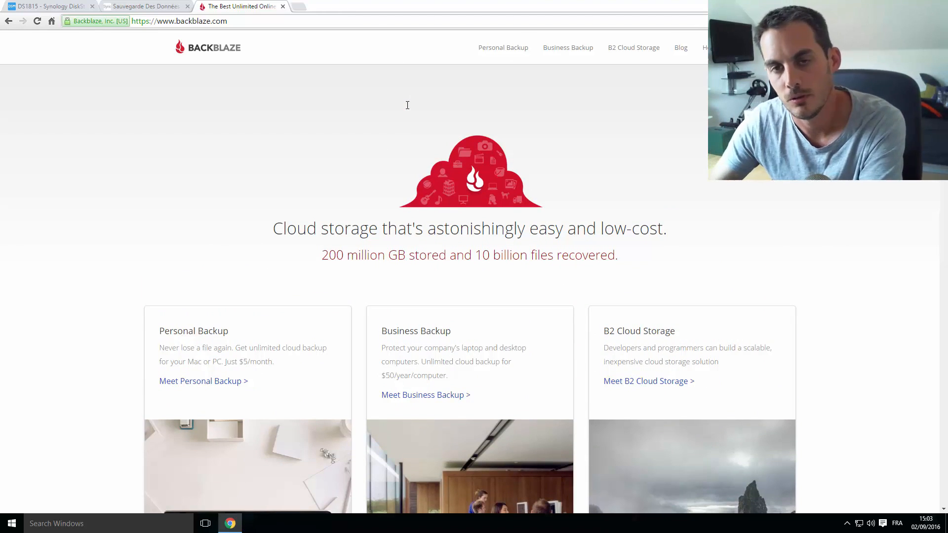
Open the B2 Cloud Storage product page and read down through its content
{"action": "left_click", "coordinate": [637, 58]}
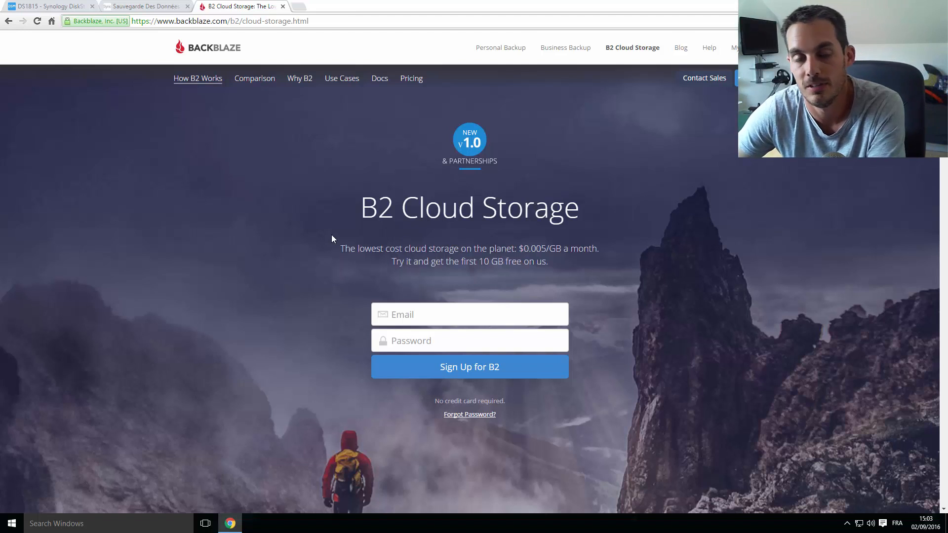
{"action": "scroll", "coordinate": [402, 232], "scroll_direction": "down", "scroll_amount": 1}
{"action": "scroll", "coordinate": [402, 231], "scroll_direction": "down", "scroll_amount": 6}
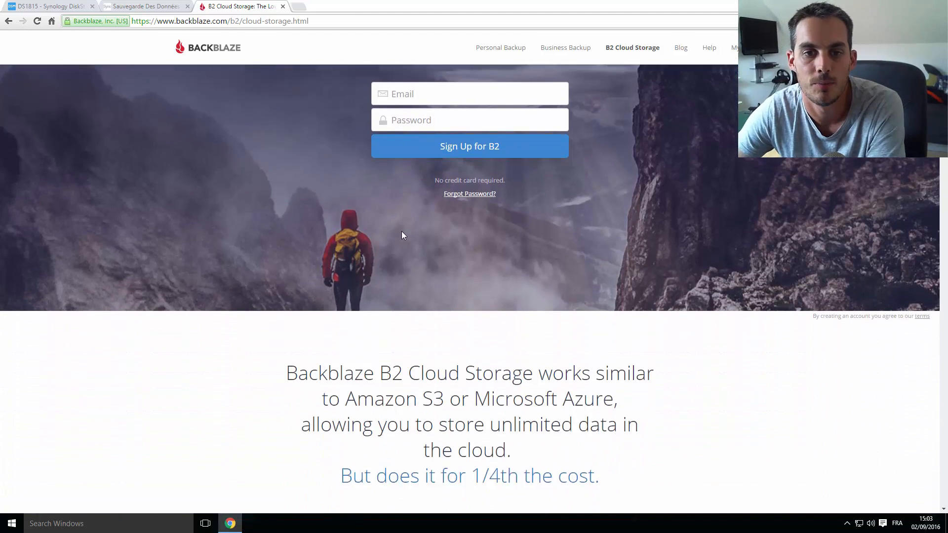
{"action": "scroll", "coordinate": [360, 229], "scroll_direction": "down", "scroll_amount": 2}
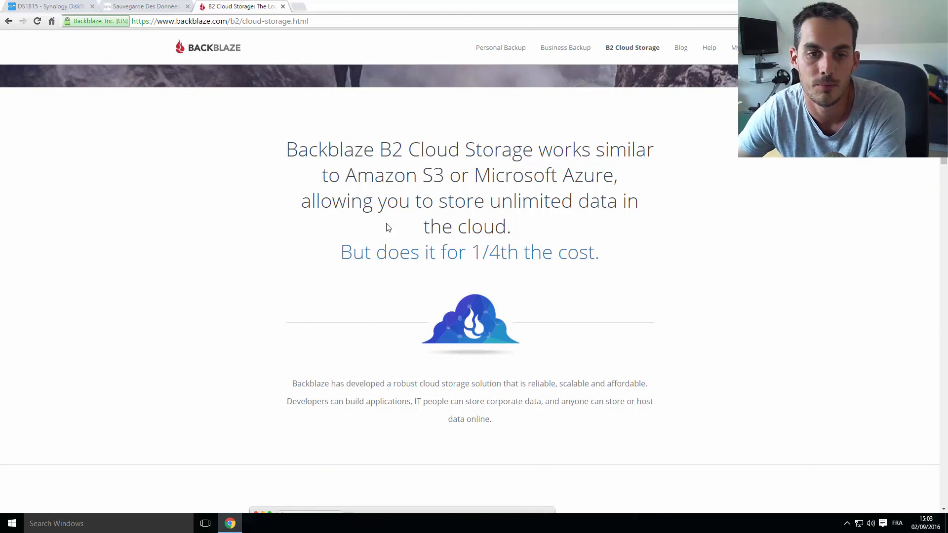
{"action": "scroll", "coordinate": [422, 226], "scroll_direction": "down", "scroll_amount": 1}
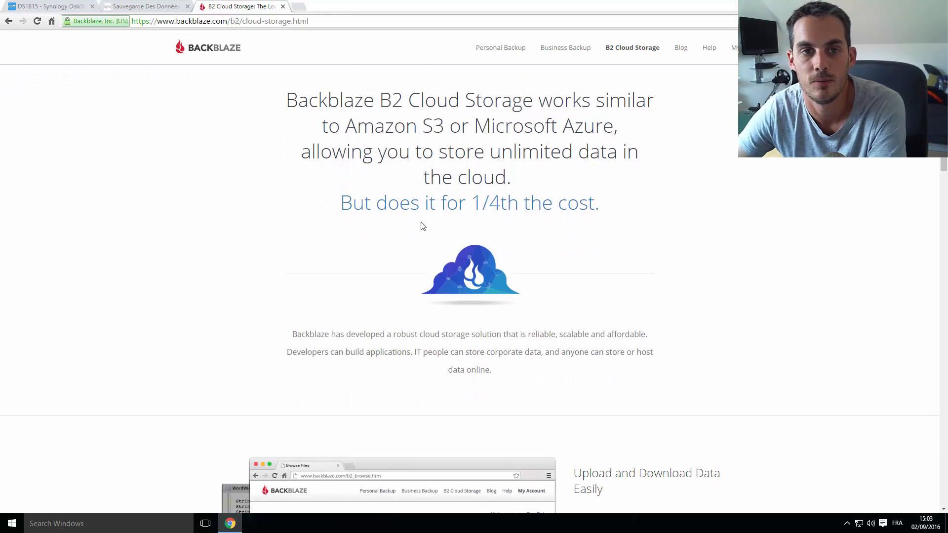
{"action": "scroll", "coordinate": [318, 215], "scroll_direction": "down", "scroll_amount": 3}
{"action": "scroll", "coordinate": [319, 215], "scroll_direction": "down", "scroll_amount": 2}
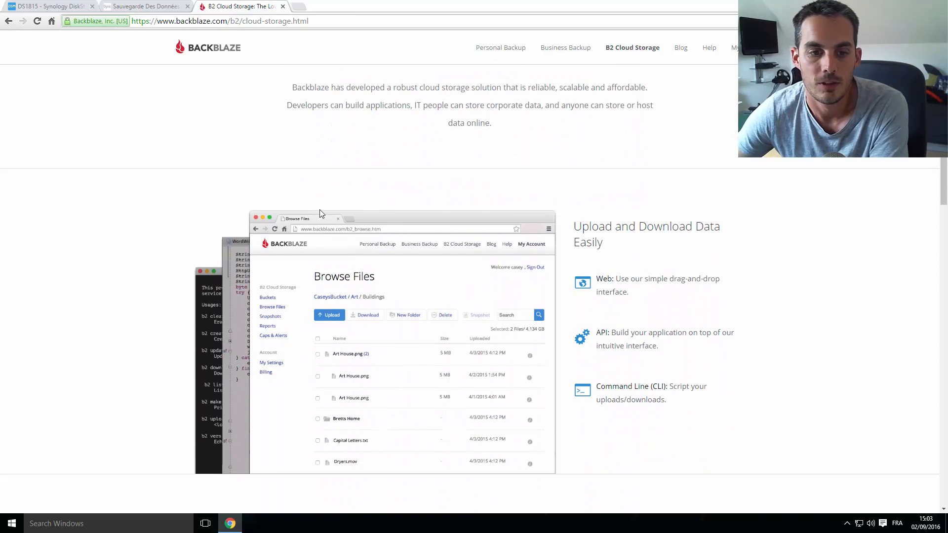
{"action": "scroll", "coordinate": [494, 300], "scroll_direction": "down", "scroll_amount": 4}
{"action": "scroll", "coordinate": [612, 171], "scroll_direction": "down", "scroll_amount": 8}
Reach The Lowest Price for Storage section and open the cost comparison page
{"action": "scroll", "coordinate": [655, 222], "scroll_direction": "up", "scroll_amount": 14}
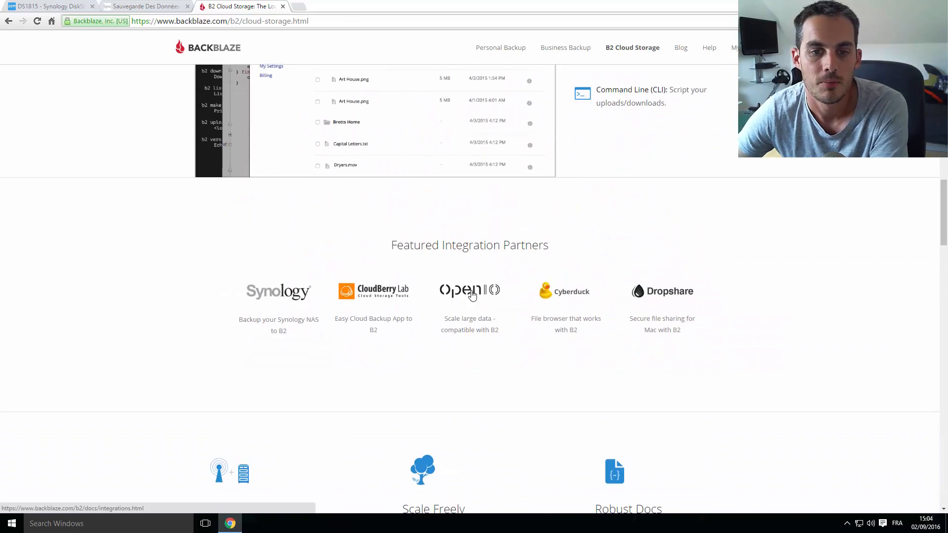
{"action": "scroll", "coordinate": [829, 201], "scroll_direction": "down", "scroll_amount": 14}
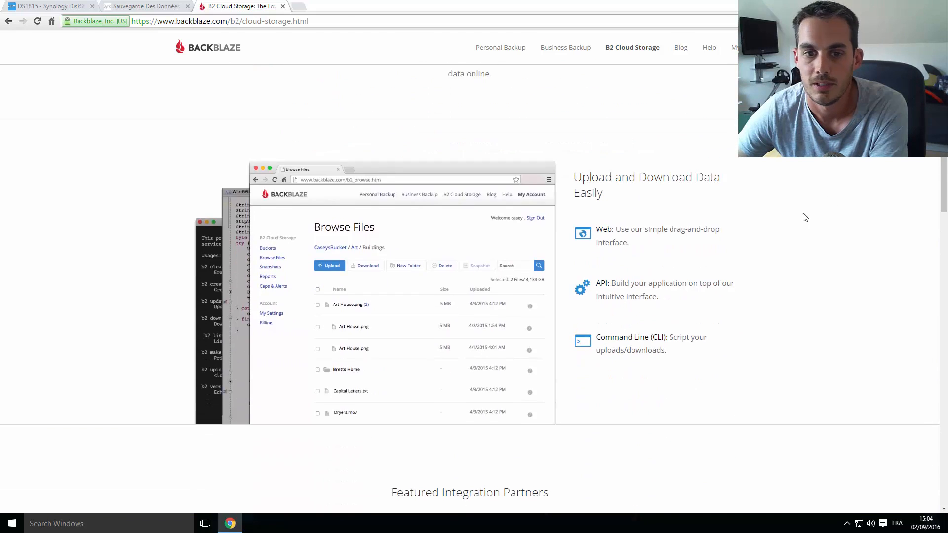
{"action": "scroll", "coordinate": [768, 221], "scroll_direction": "down", "scroll_amount": 9}
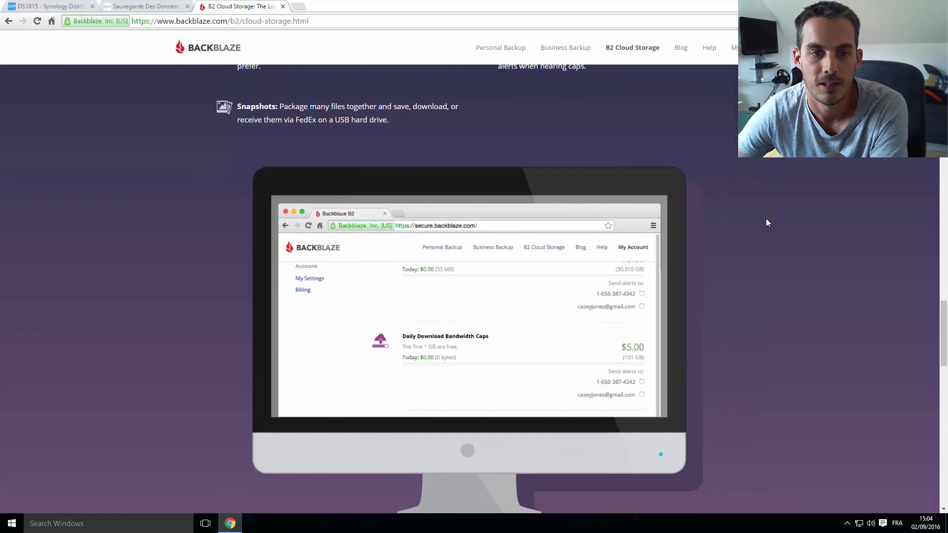
{"action": "scroll", "coordinate": [764, 223], "scroll_direction": "down", "scroll_amount": 2}
{"action": "scroll", "coordinate": [760, 221], "scroll_direction": "down", "scroll_amount": 7}
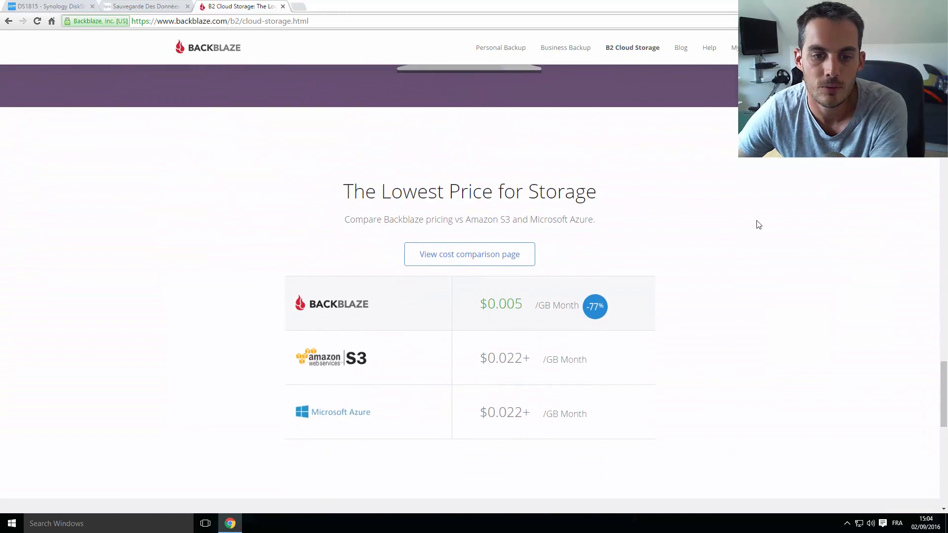
{"action": "scroll", "coordinate": [757, 225], "scroll_direction": "up", "scroll_amount": 1}
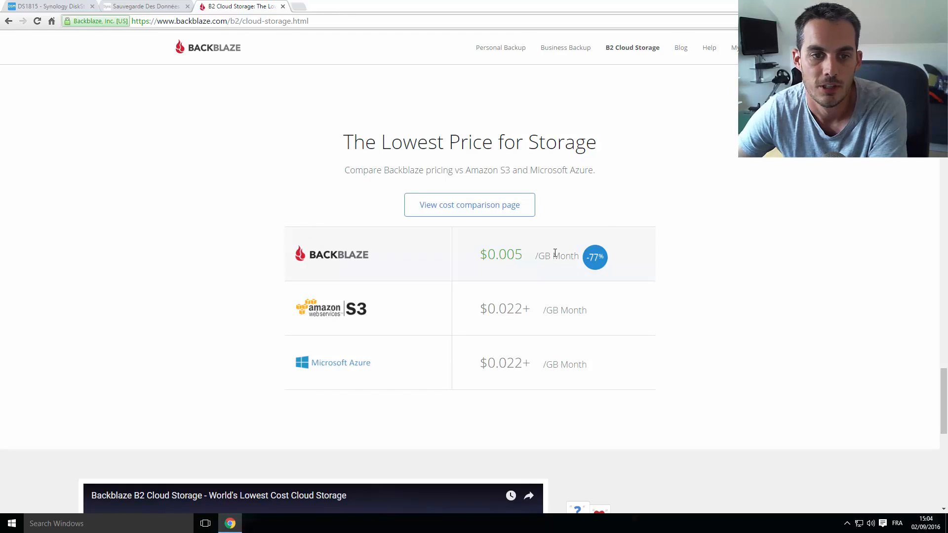
{"action": "left_click", "coordinate": [472, 211]}
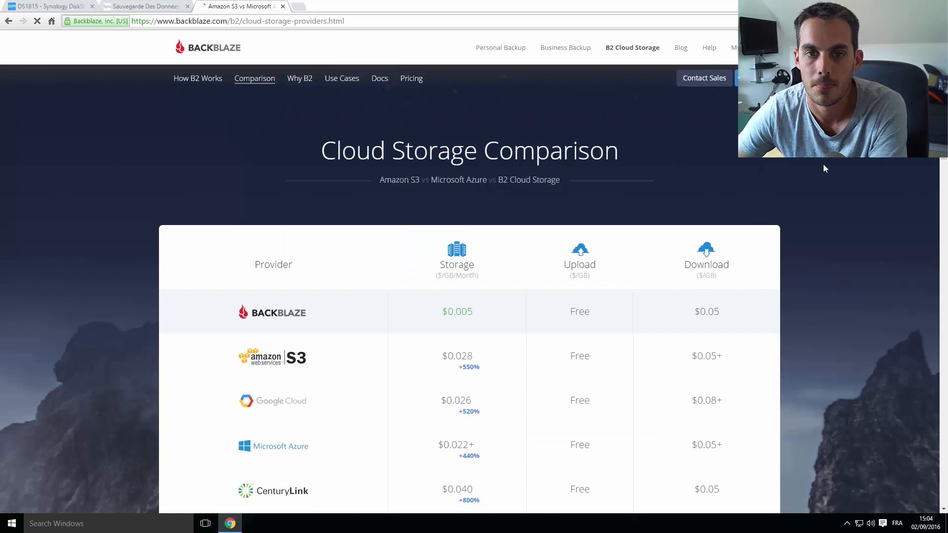
Scroll to the provider comparison table and highlight Backblaze's $0.005/GB storage price
{"action": "scroll", "coordinate": [822, 168], "scroll_direction": "down", "scroll_amount": 2}
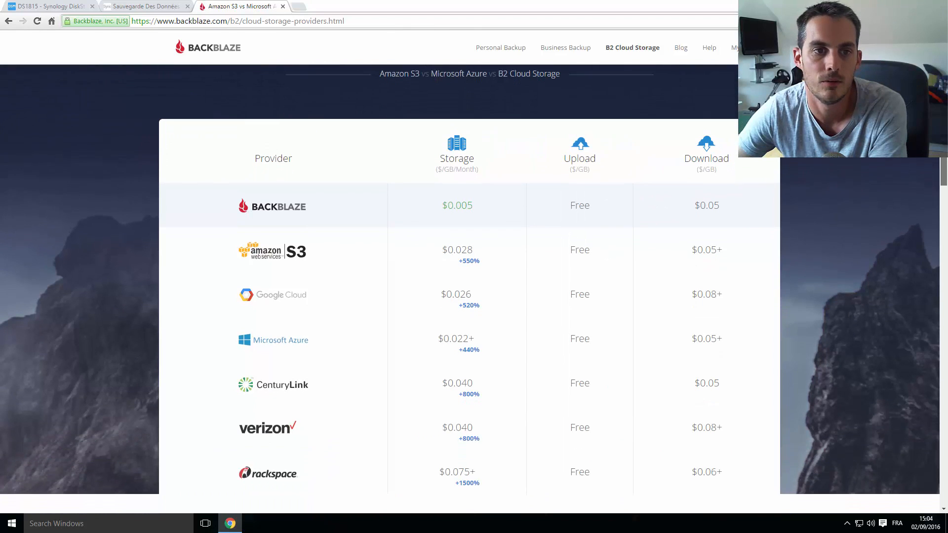
{"action": "left_click_drag", "start_coordinate": [943, 127], "coordinate": [944, 135]}
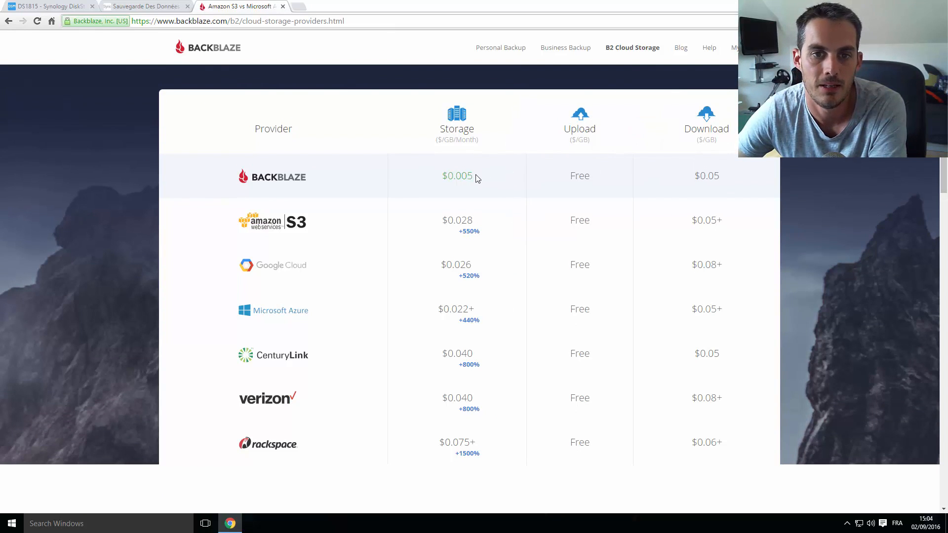
{"action": "left_click_drag", "start_coordinate": [477, 179], "coordinate": [441, 177]}
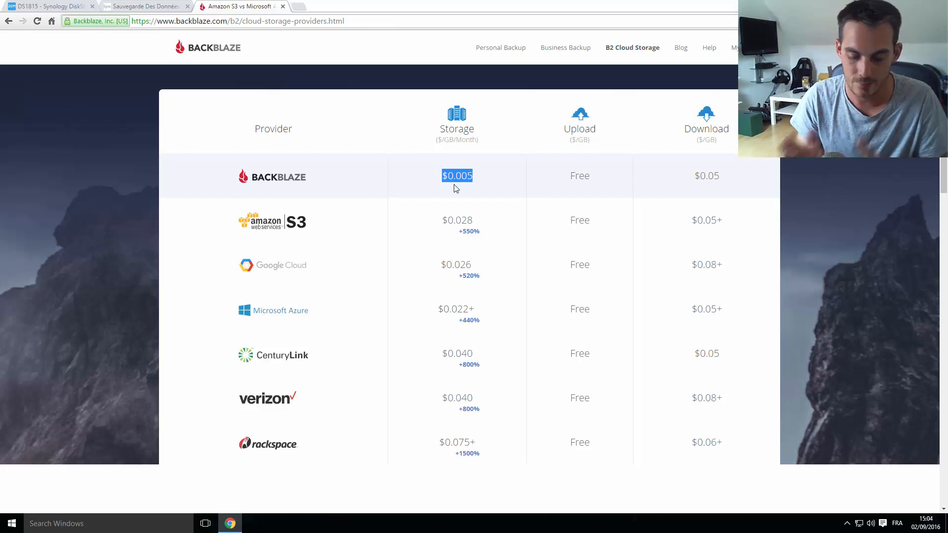
Launch Calculator via Run and compute 700 × 0.005 = 3.5 for B2 storage
{"action": "key", "text": "super+r"}
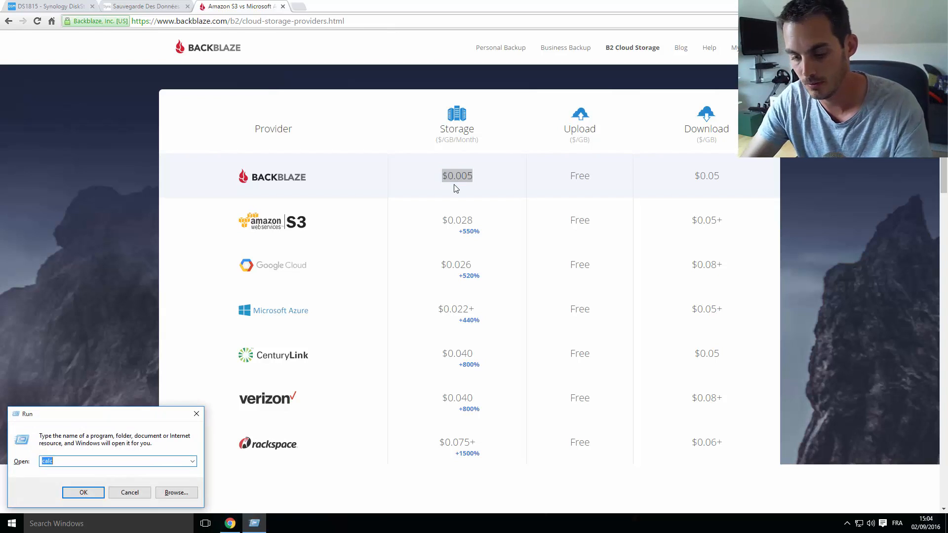
{"action": "key", "text": "Return"}
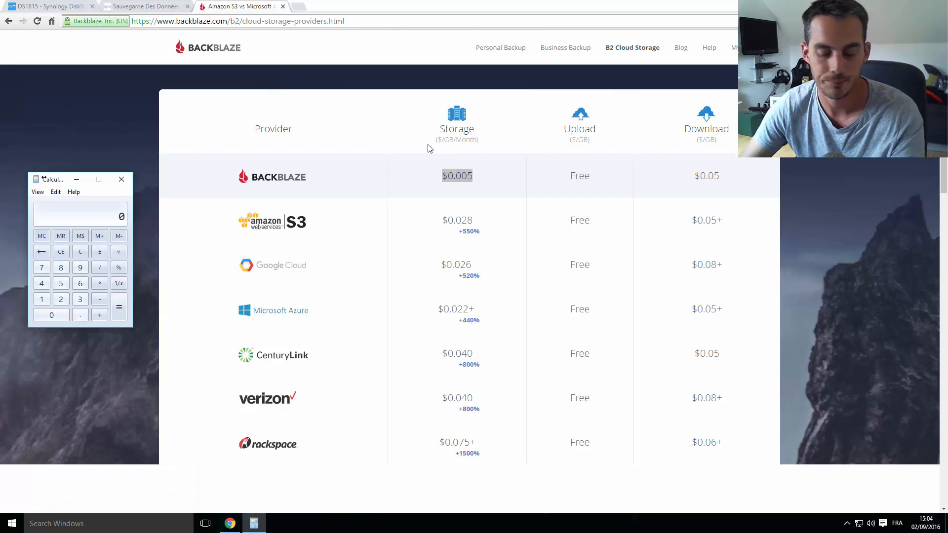
{"action": "type", "text": "700 "}
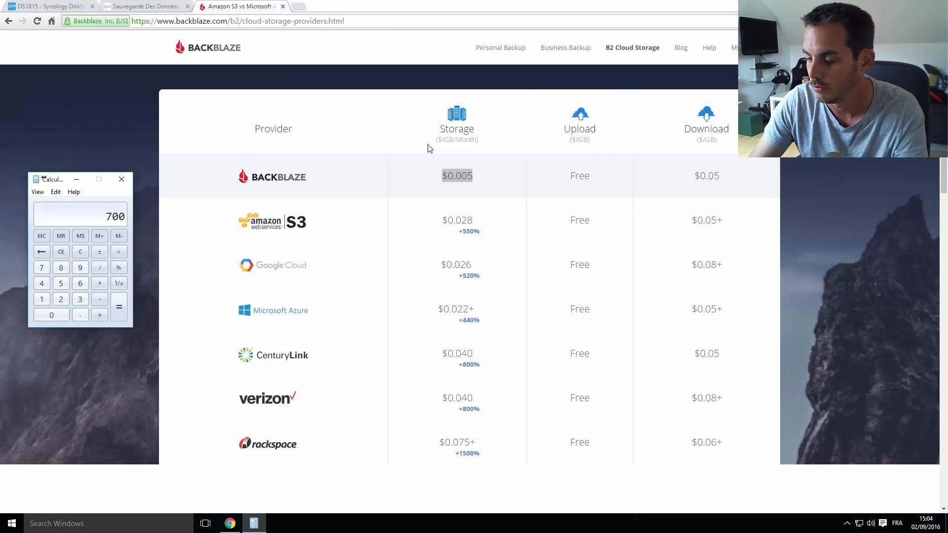
{"action": "type", "text": "*"}
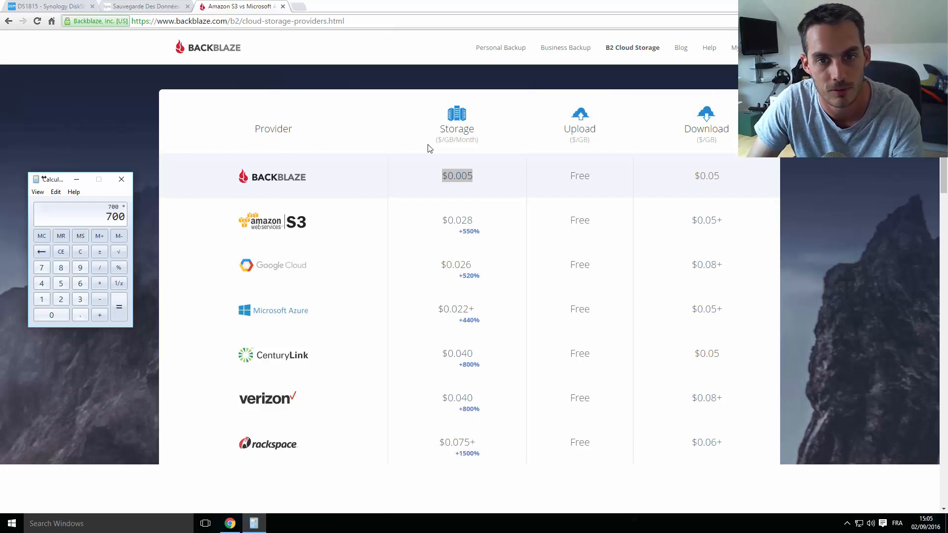
{"action": "type", "text": "0"}
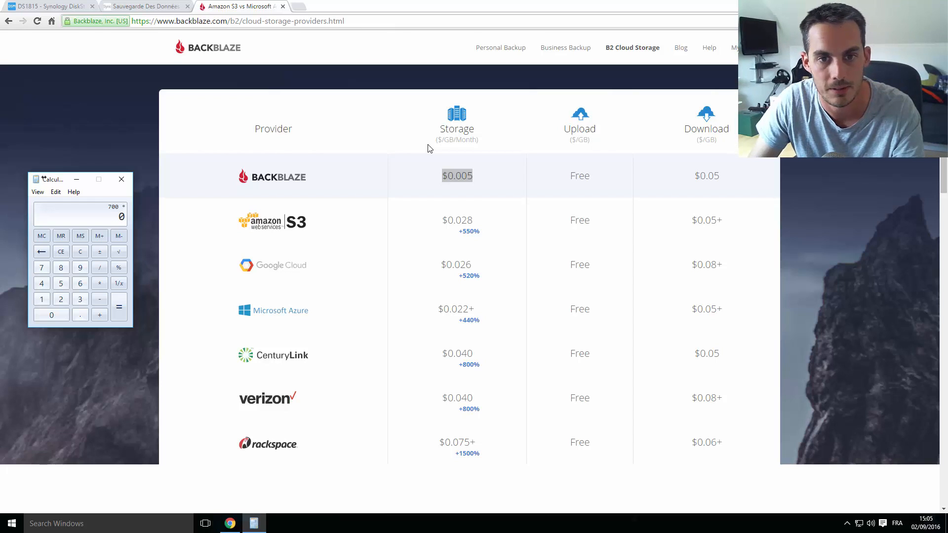
{"action": "type", "text": ".005"}
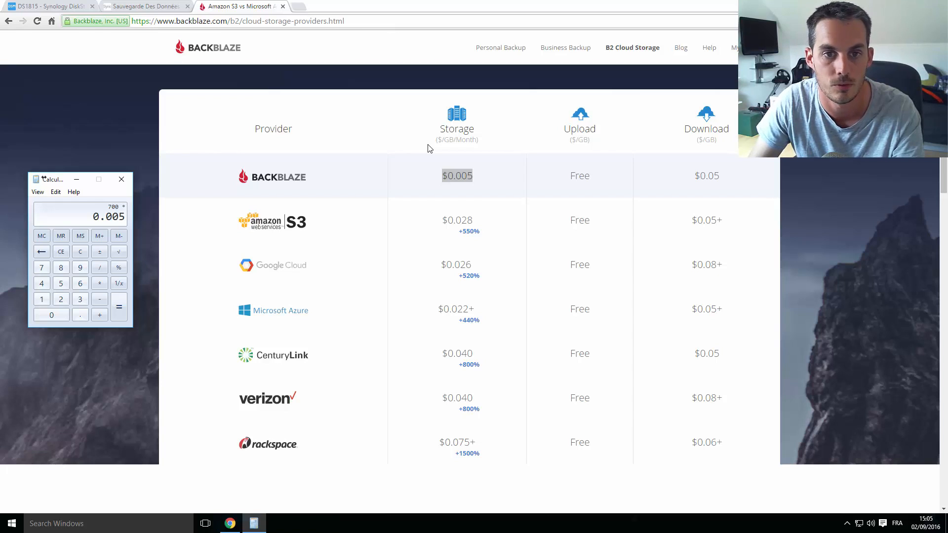
{"action": "key", "text": "Return"}
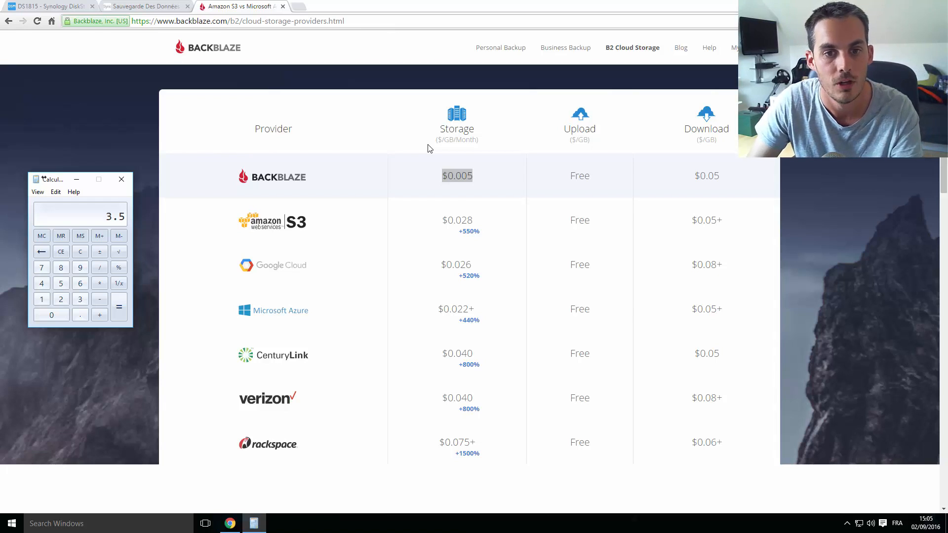
Compute 700 × 0.028 = 19.6 for S3, then 19.6 / 3.5 = 5.6
{"action": "type", "text": "700"}
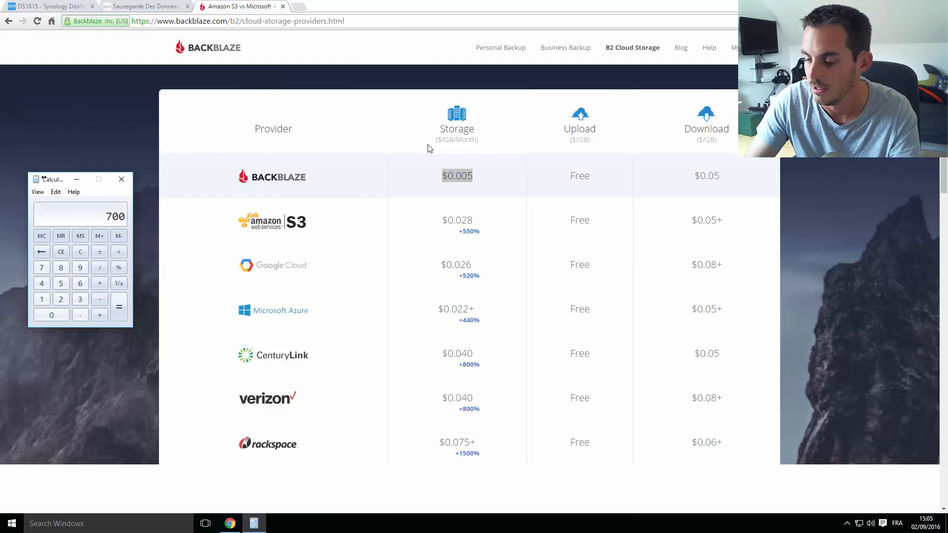
{"action": "key", "text": "asterisk"}
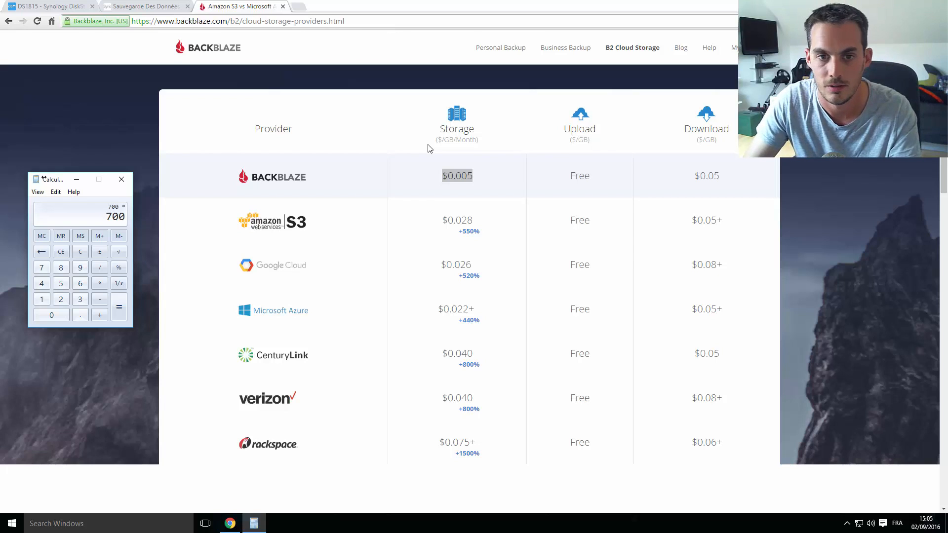
{"action": "type", "text": "0"}
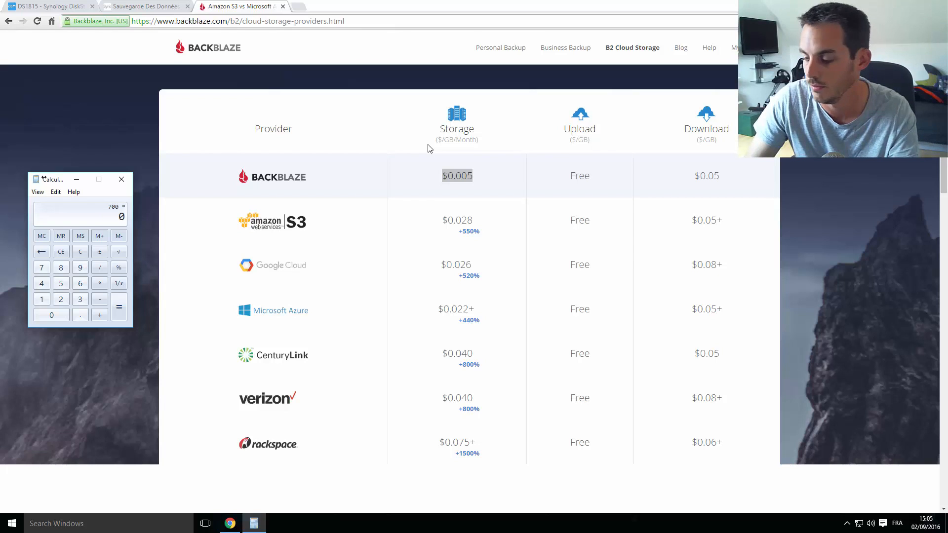
{"action": "type", "text": ".0"}
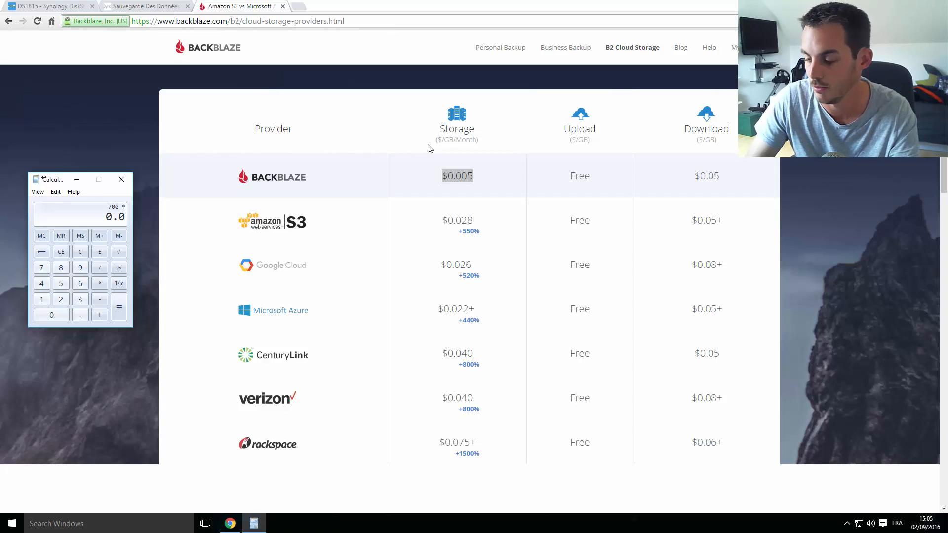
{"action": "type", "text": "28"}
{"action": "key", "text": "Return"}
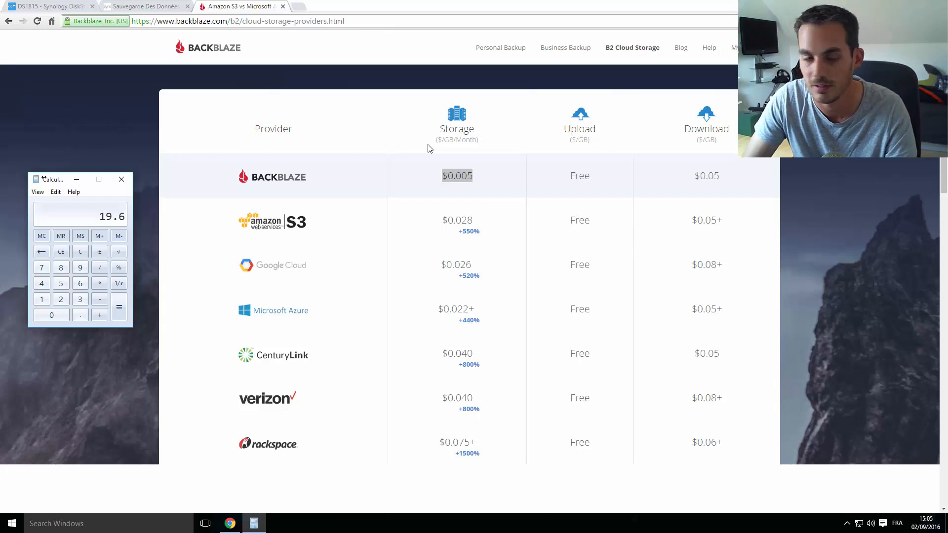
{"action": "key", "text": "slash"}
{"action": "type", "text": "3.5"}
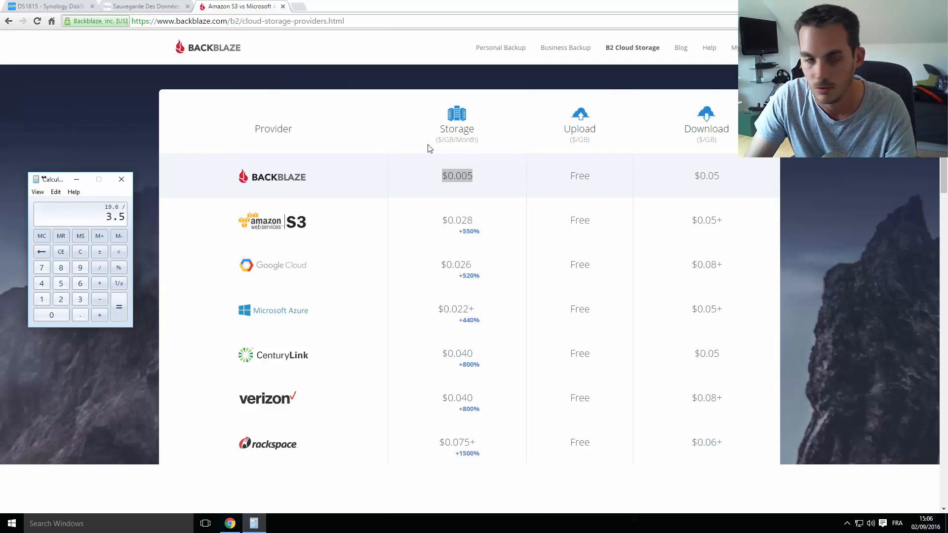
{"action": "key", "text": "Return"}
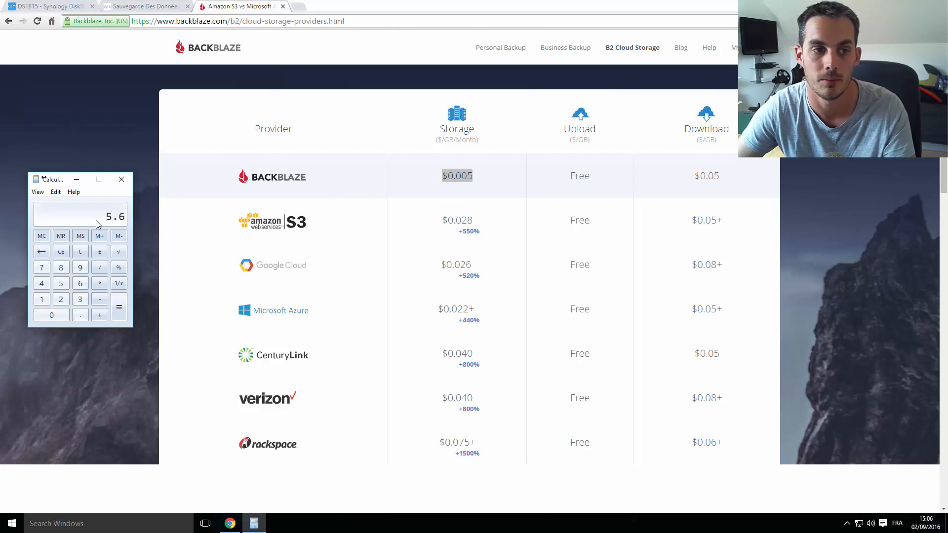
Compute the 700 GB download cost: 700 × 0.05 = 35
{"action": "type", "text": "700"}
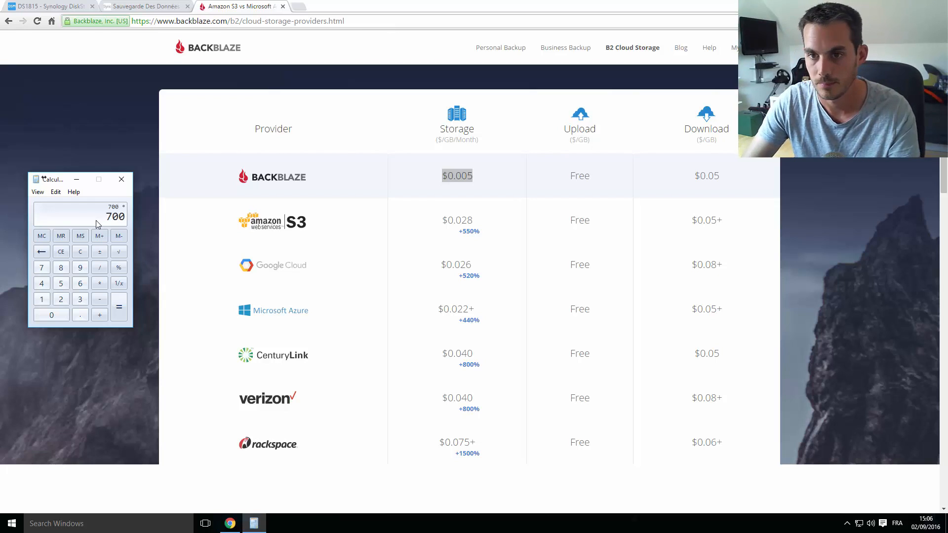
{"action": "key", "text": "asterisk"}
{"action": "type", "text": "0.05"}
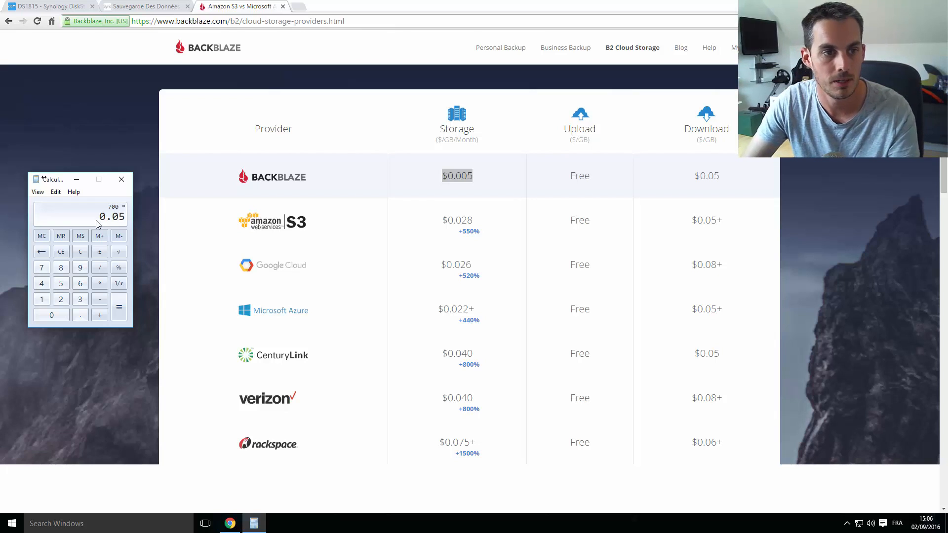
{"action": "key", "text": "Return"}
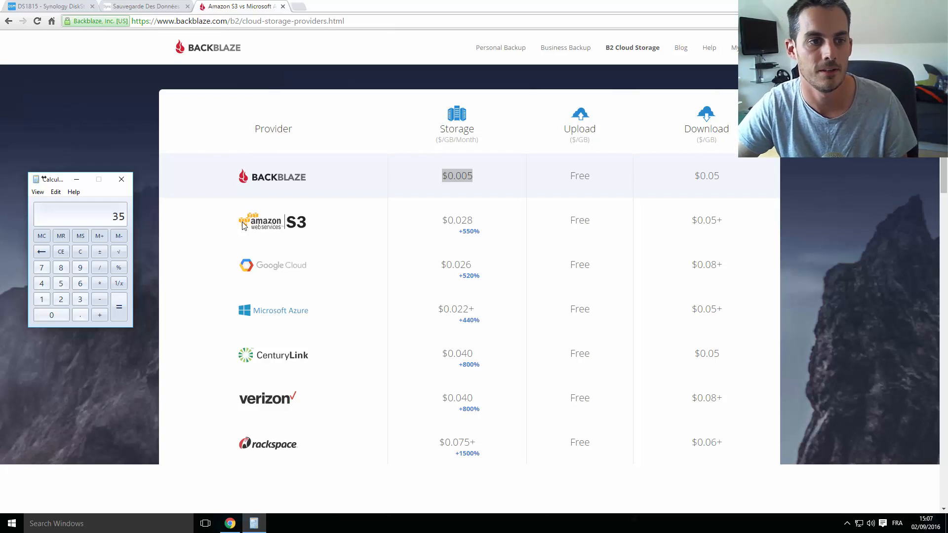
Close Calculator and scroll back up to the Cloud Storage Comparison heading
{"action": "left_click", "coordinate": [123, 181]}
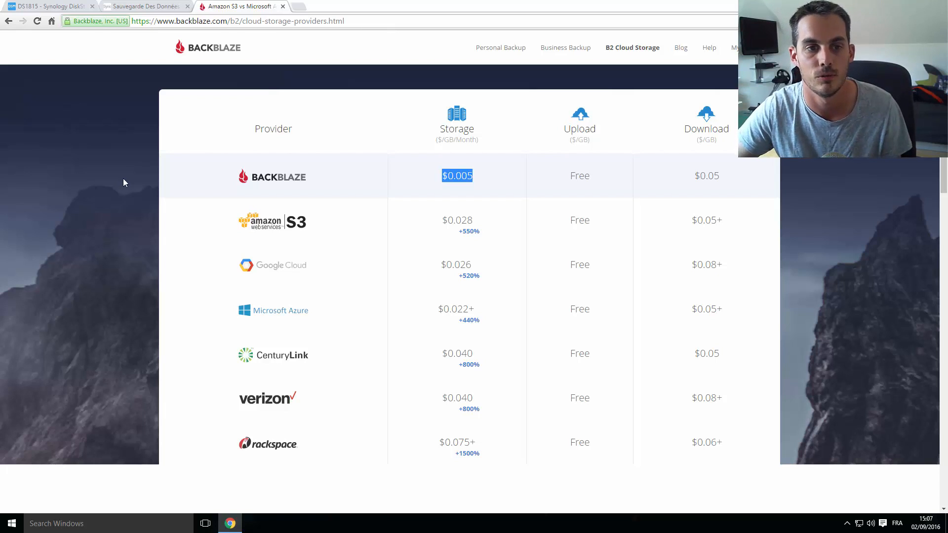
{"action": "scroll", "coordinate": [162, 262], "scroll_direction": "up", "scroll_amount": 3}
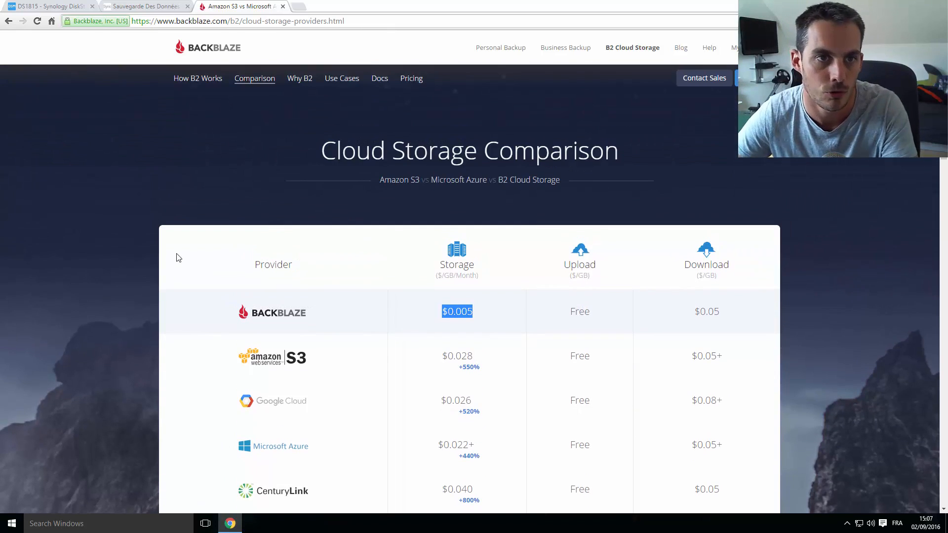
Advance DSM's Cloud Sync wizard with Backblaze B2 to its account form, then return to Backblaze
{"action": "left_click", "coordinate": [55, 5]}
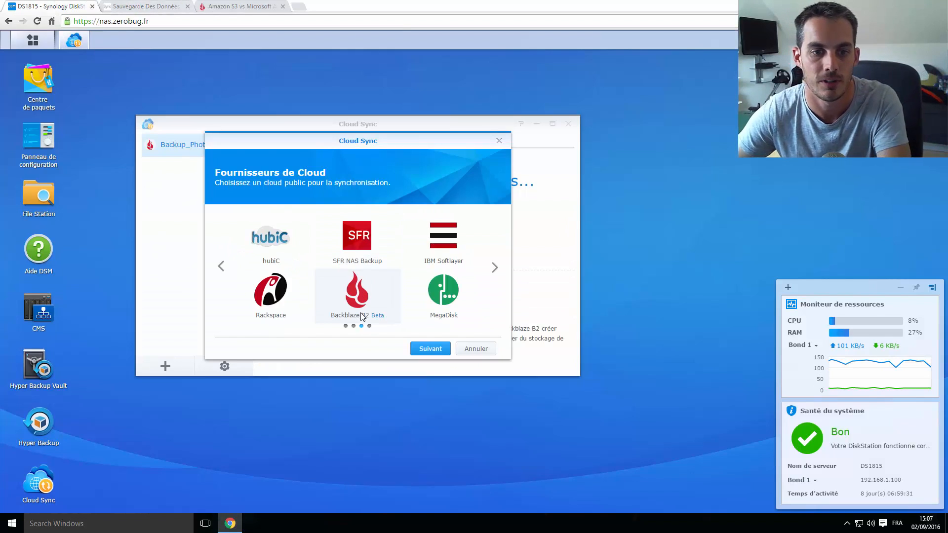
{"action": "left_click", "coordinate": [429, 349]}
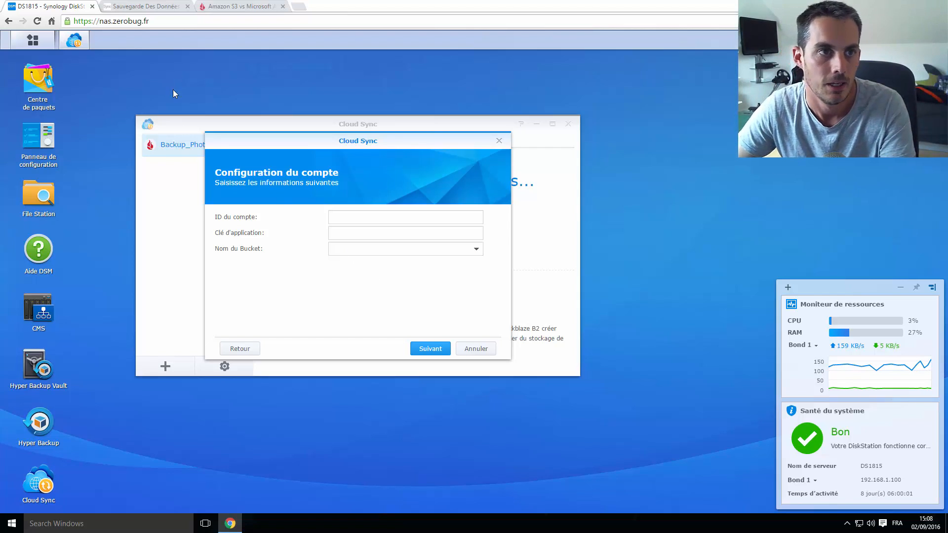
{"action": "left_click", "coordinate": [260, 7]}
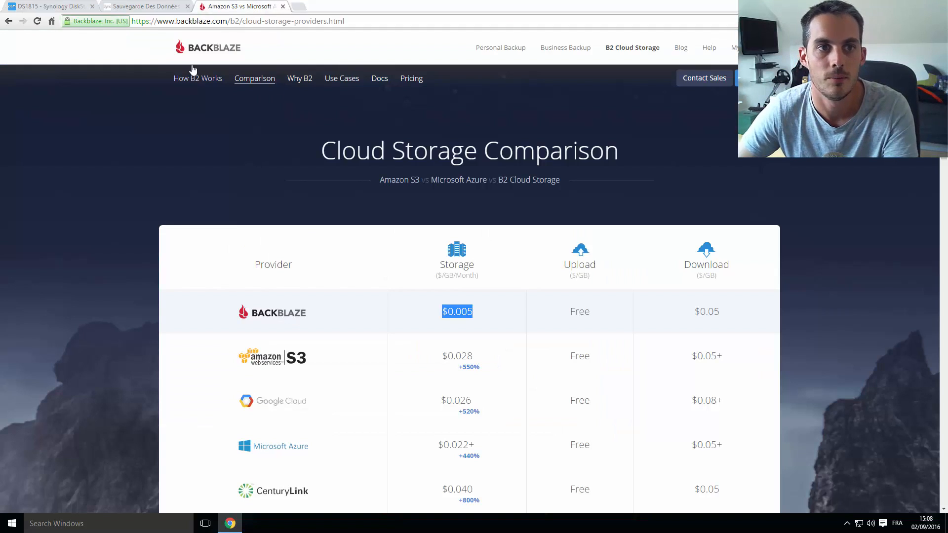
Sign in to the Backblaze account with the account e-mail and password
{"action": "left_click", "coordinate": [740, 48]}
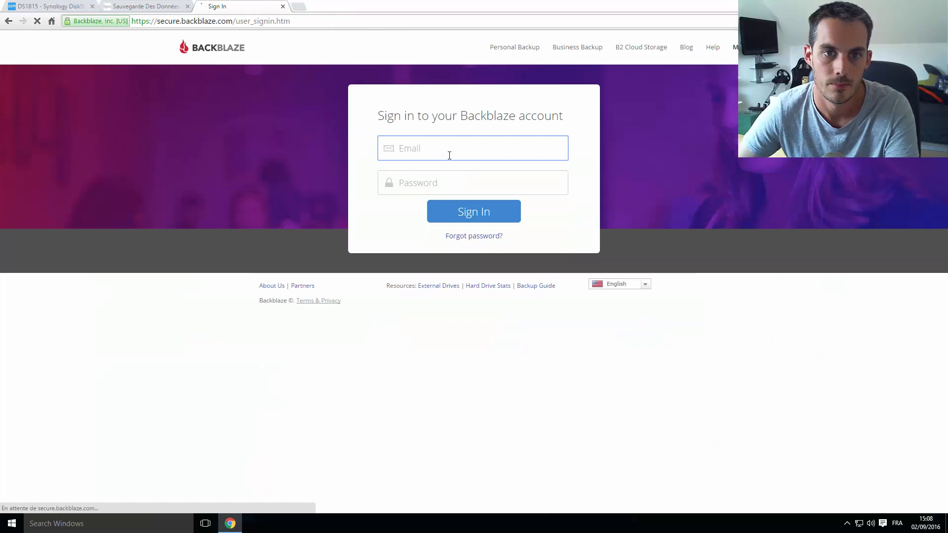
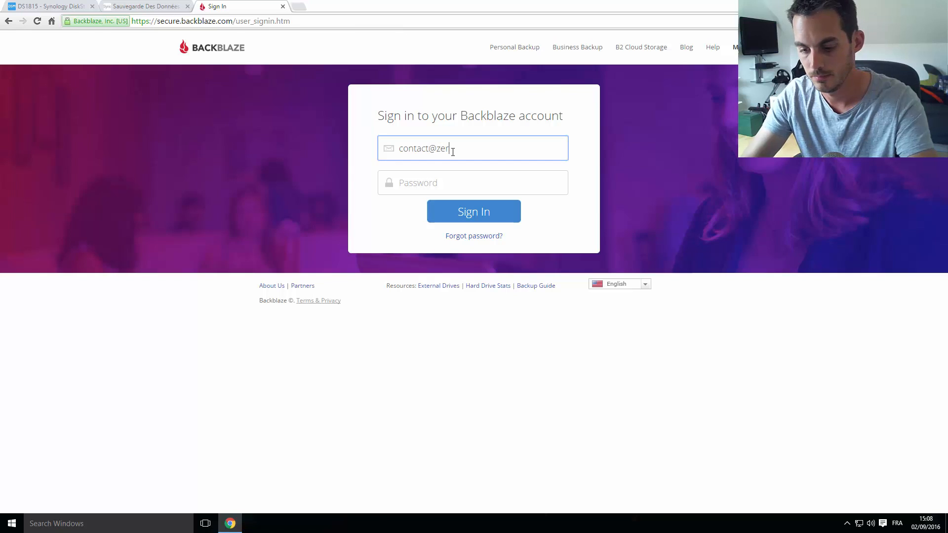
{"action": "key", "text": "Tab"}
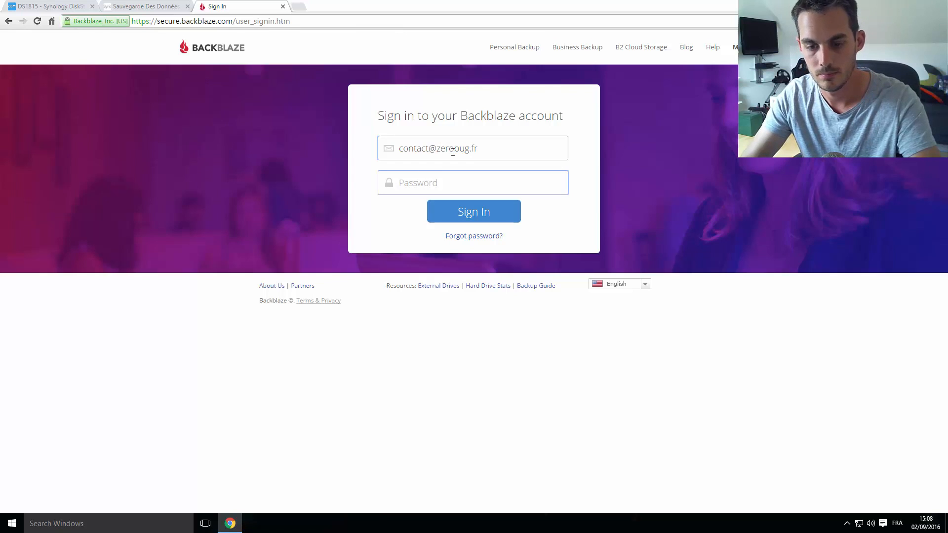
{"action": "type", "text": "*******"}
{"action": "key", "text": "Return"}
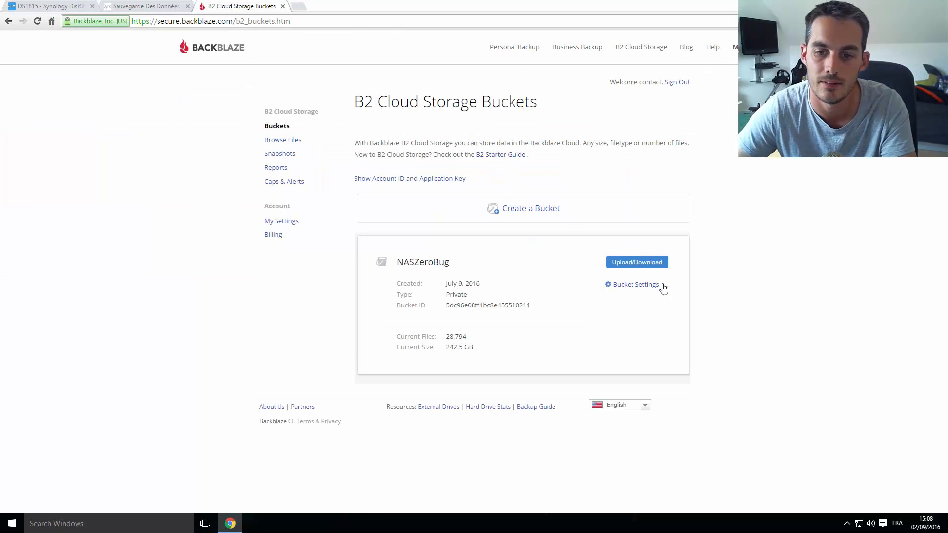
Choose Français in the footer language dropdown
{"action": "left_click", "coordinate": [645, 405]}
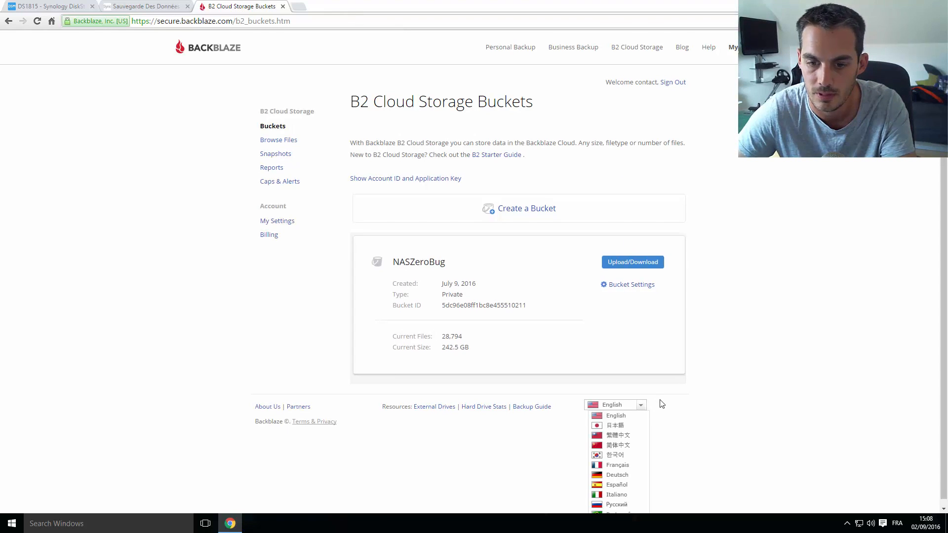
{"action": "left_click", "coordinate": [624, 463]}
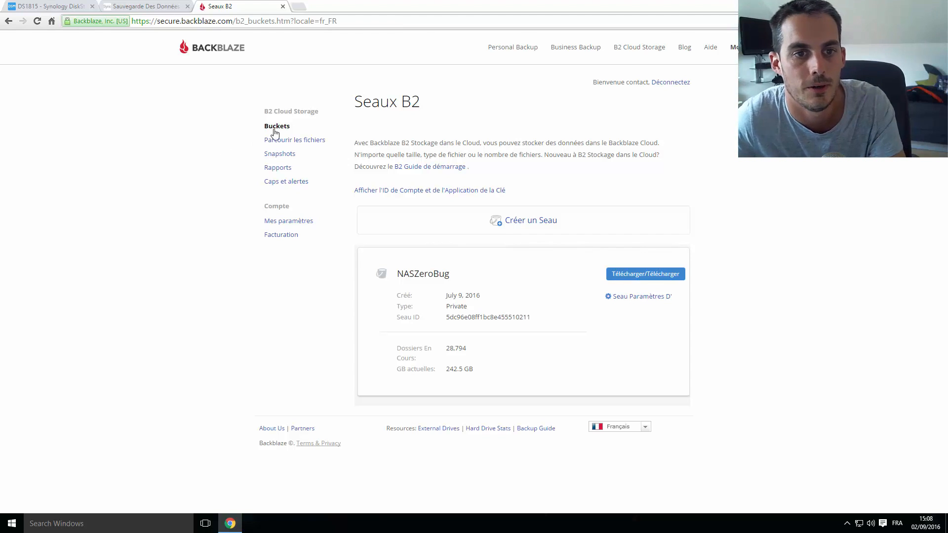
Try creating a new private bucket named 'Test T2T', which is rejected
{"action": "left_click", "coordinate": [529, 223]}
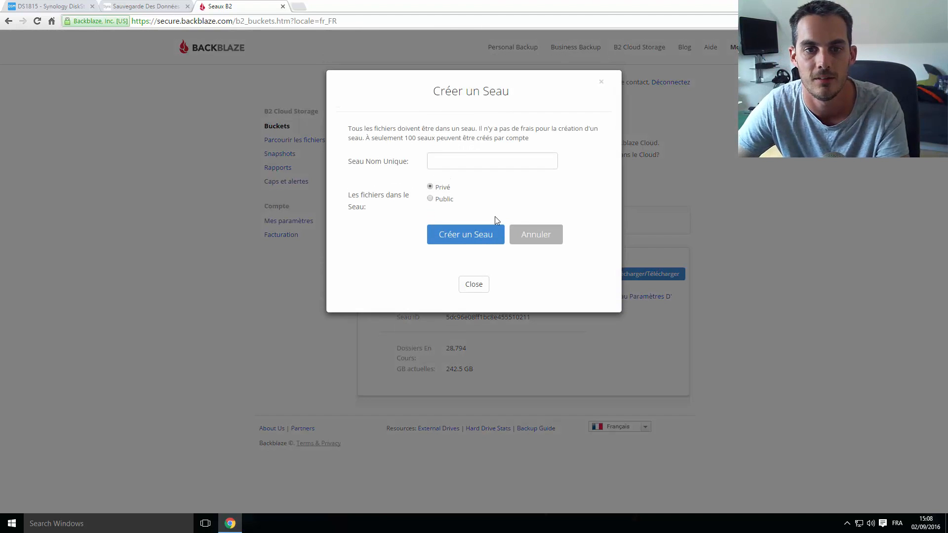
{"action": "left_click", "coordinate": [464, 161]}
{"action": "type", "text": "Te"}
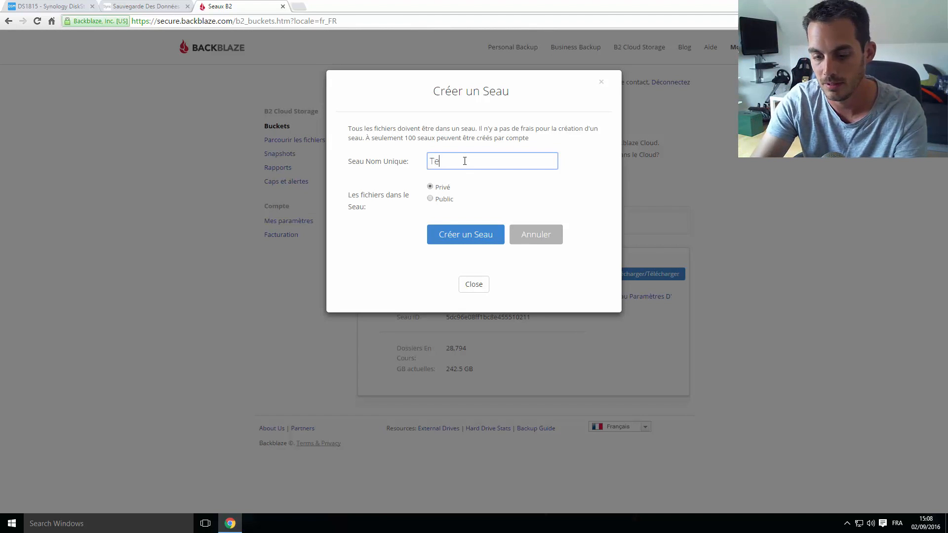
{"action": "type", "text": "st T2T"}
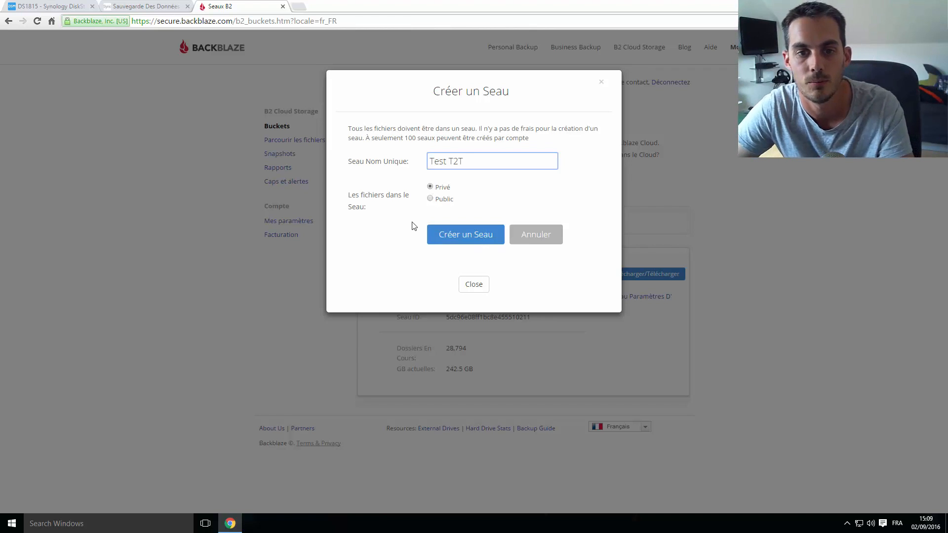
{"action": "left_click", "coordinate": [465, 242]}
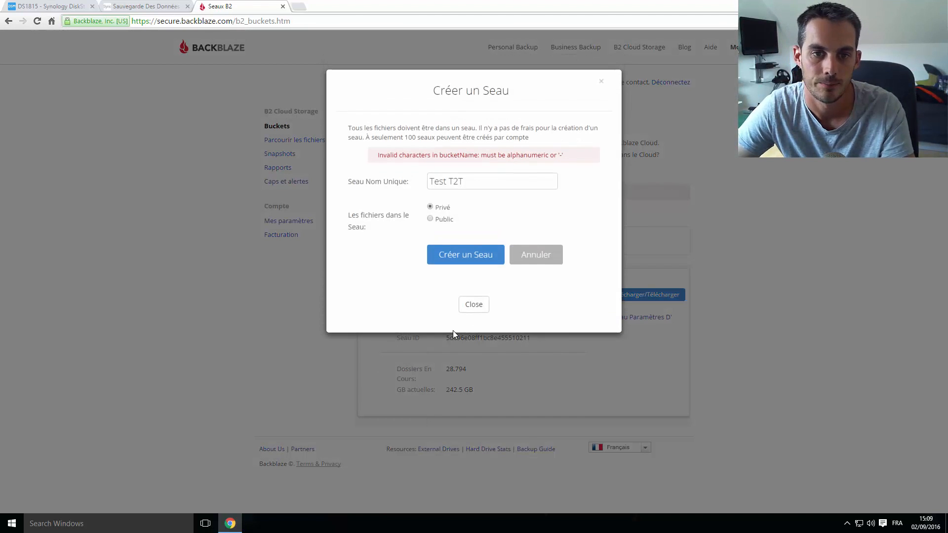
Correct the bucket name to 'Testtech2tech' without space or underscore and create it
{"action": "left_click", "coordinate": [457, 182]}
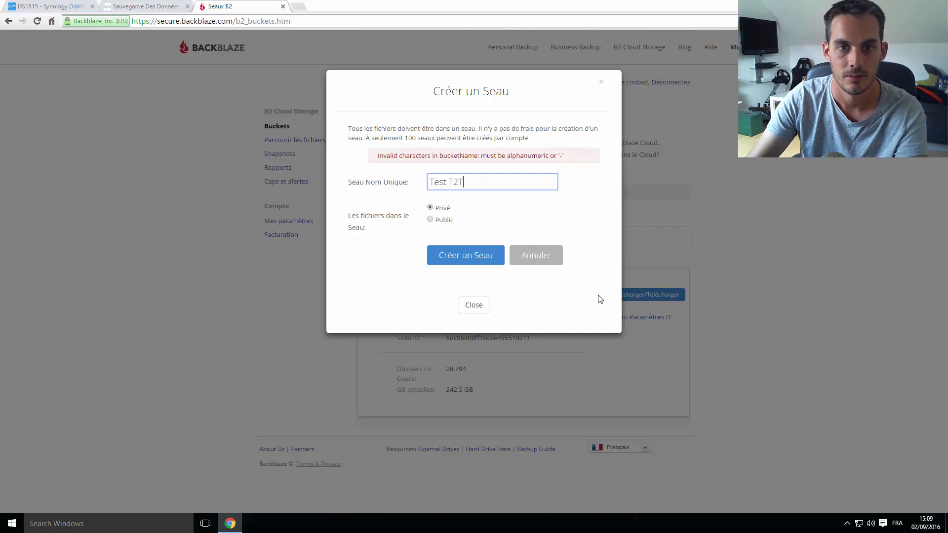
{"action": "key", "text": "BackSpace"}
{"action": "key", "text": "BackSpace"}
{"action": "key", "text": "BackSpace"}
{"action": "key", "text": "BackSpace"}
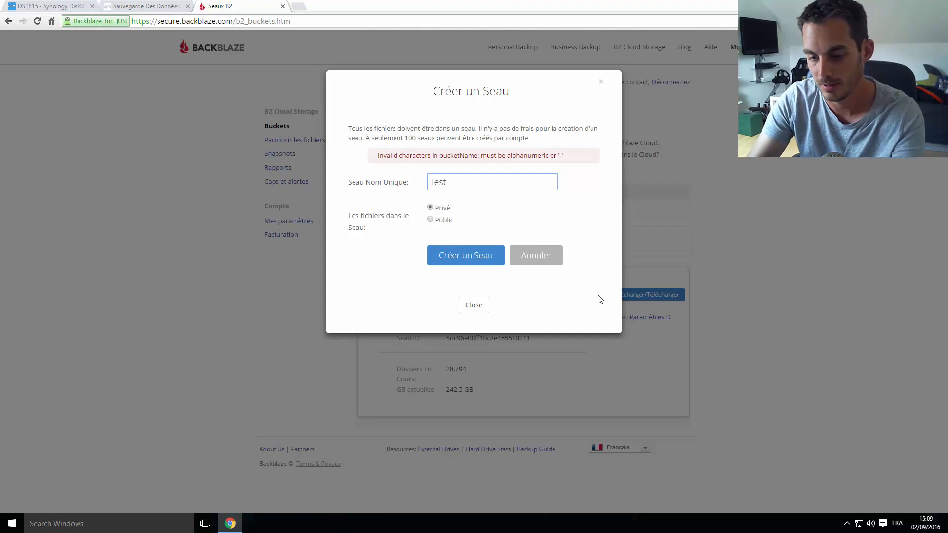
{"action": "type", "text": "_tec"}
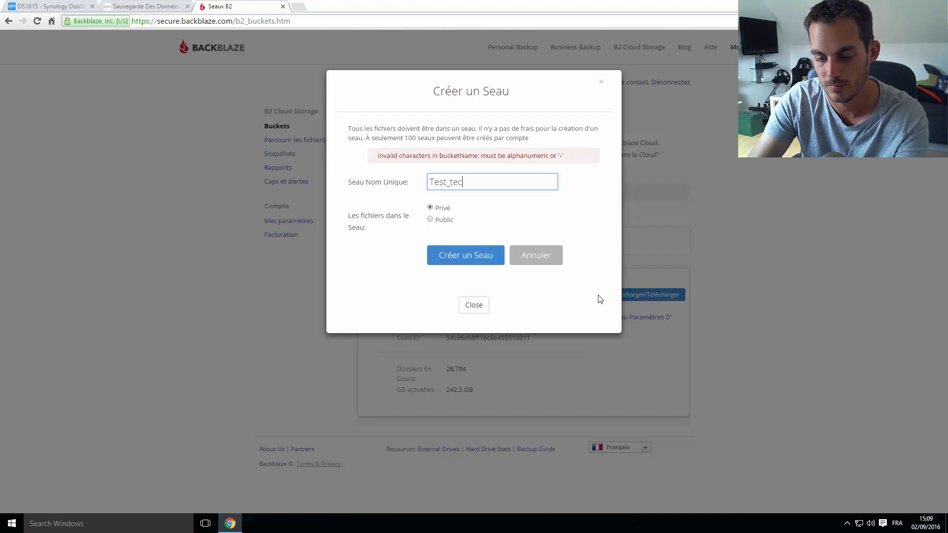
{"action": "type", "text": "h2tech"}
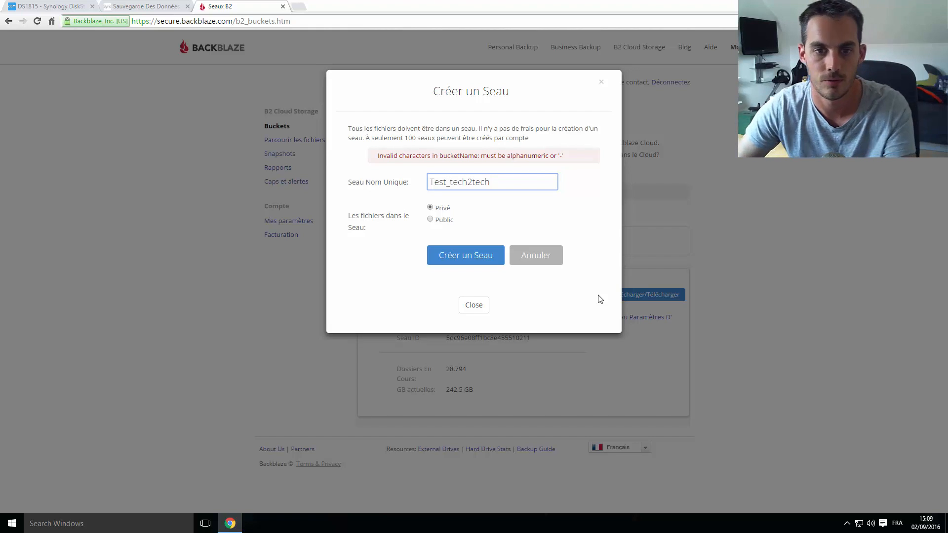
{"action": "left_click", "coordinate": [481, 263]}
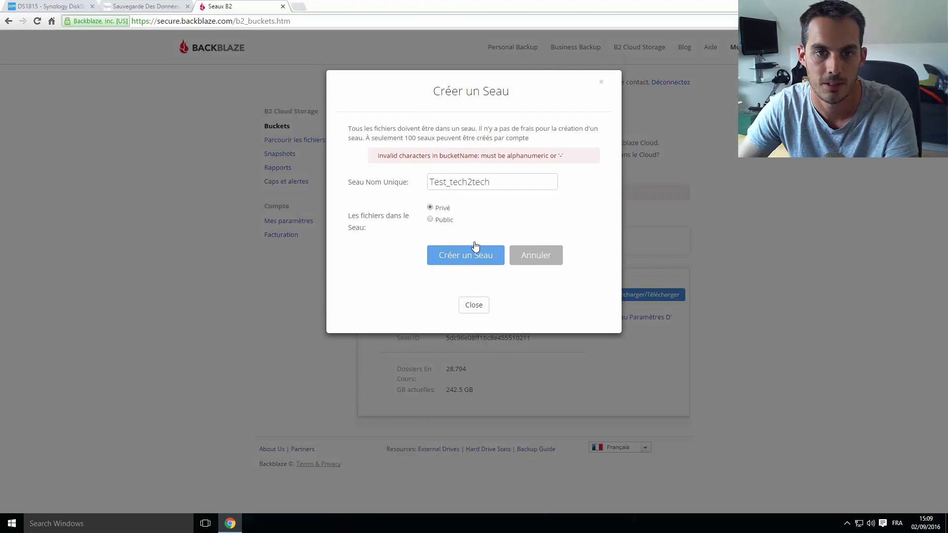
{"action": "left_click", "coordinate": [450, 183]}
{"action": "key", "text": "BackSpace"}
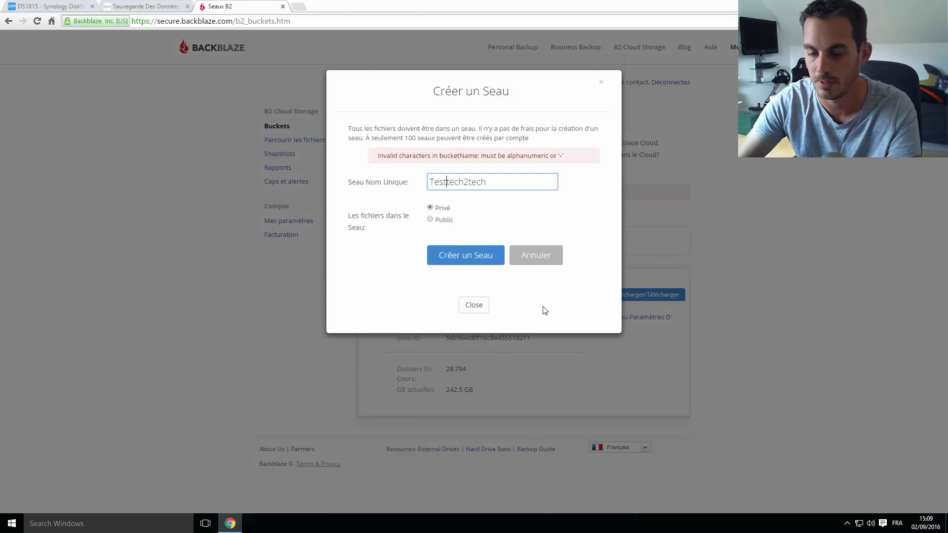
{"action": "left_click", "coordinate": [476, 267]}
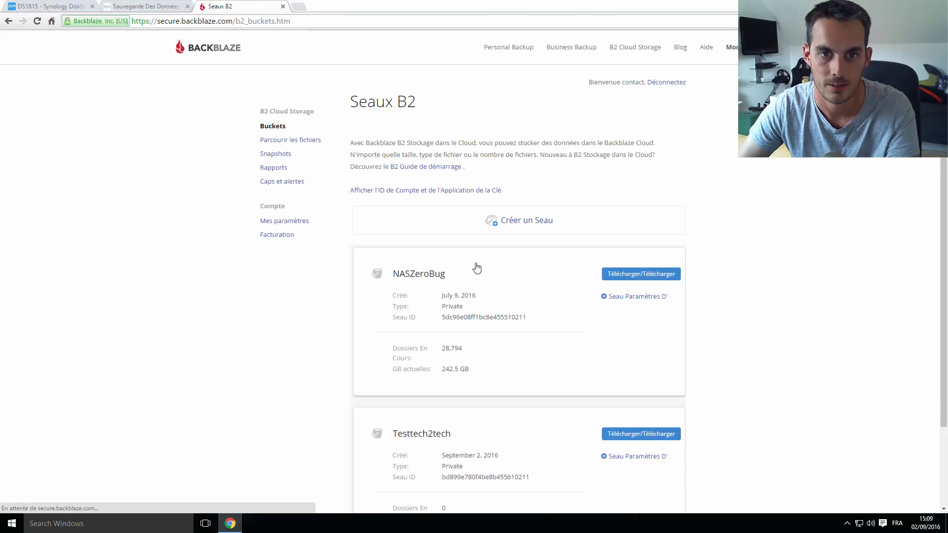
Reveal the Backblaze B2 account ID and application key
{"action": "scroll", "coordinate": [416, 334], "scroll_direction": "down", "scroll_amount": 1}
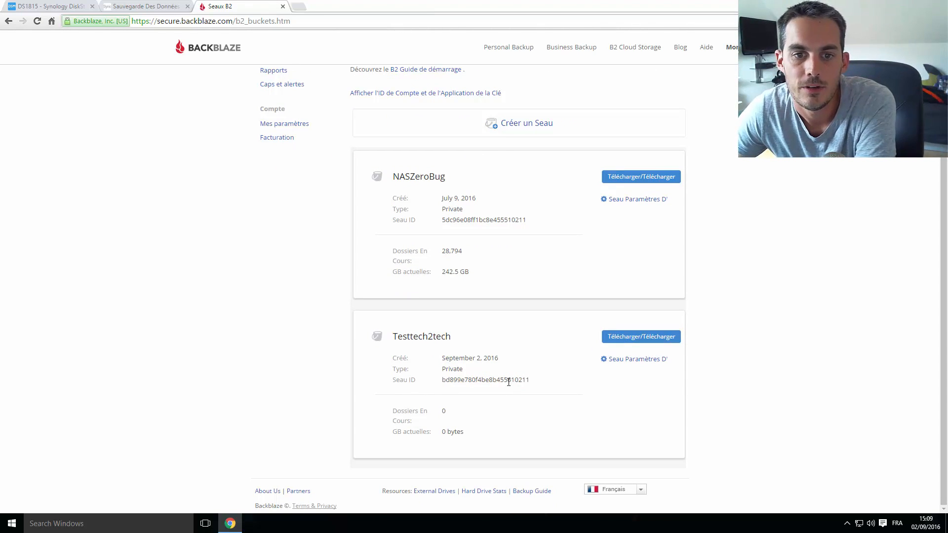
{"action": "scroll", "coordinate": [508, 381], "scroll_direction": "up", "scroll_amount": 1}
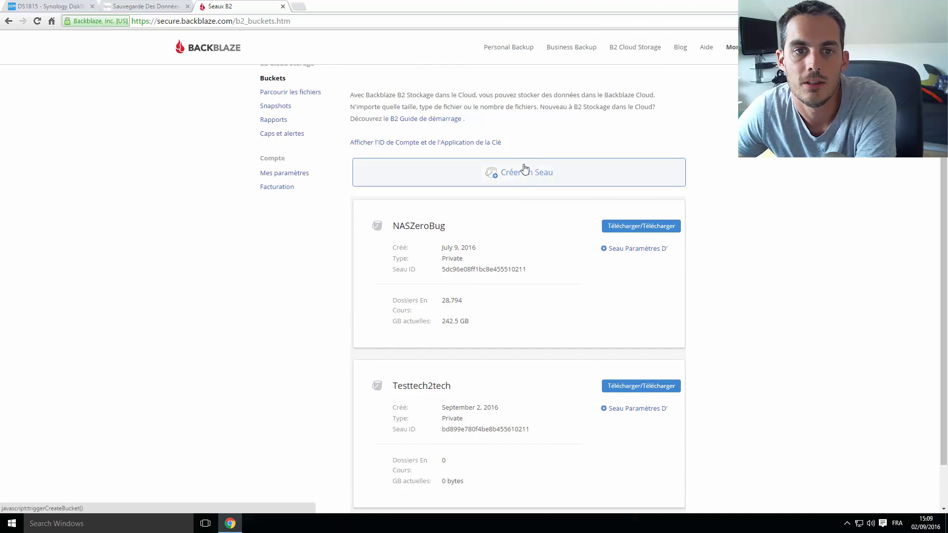
{"action": "left_click", "coordinate": [474, 145]}
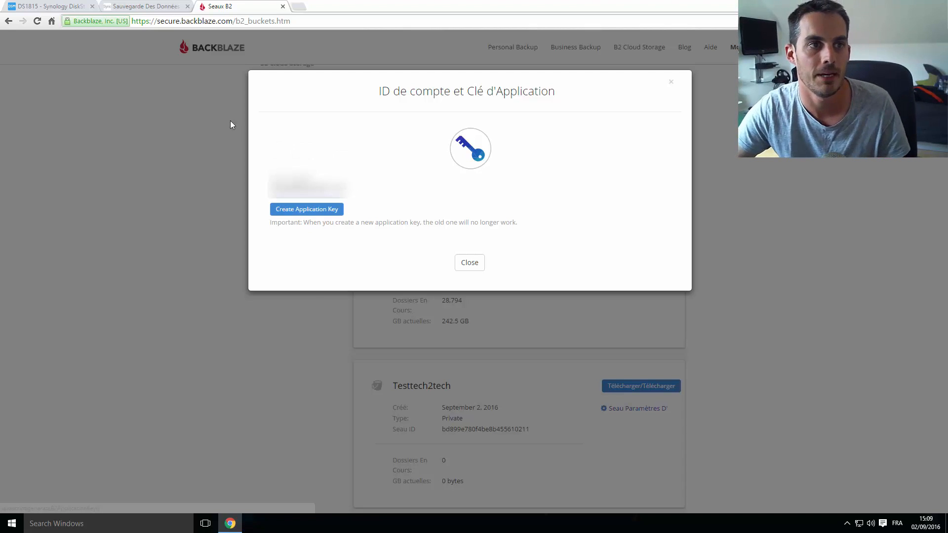
Cancel the empty Cloud Sync account form, then copy the B2 account ID
{"action": "left_click", "coordinate": [75, 5]}
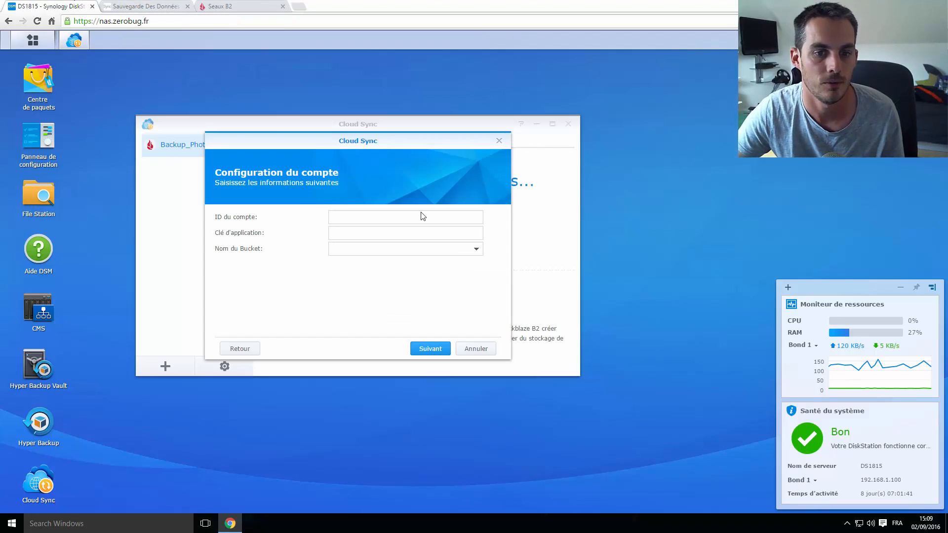
{"action": "left_click", "coordinate": [468, 347]}
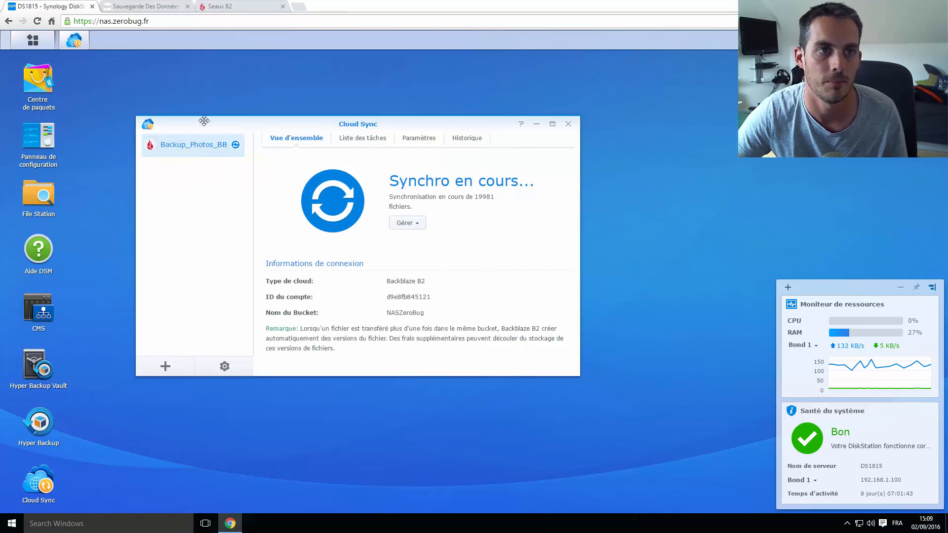
{"action": "left_click", "coordinate": [251, 5]}
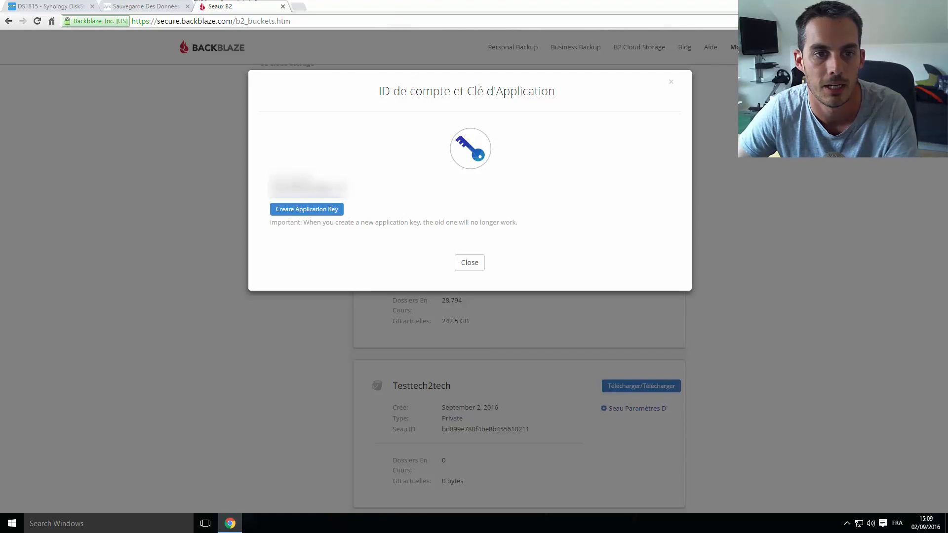
{"action": "triple_click", "coordinate": [327, 188]}
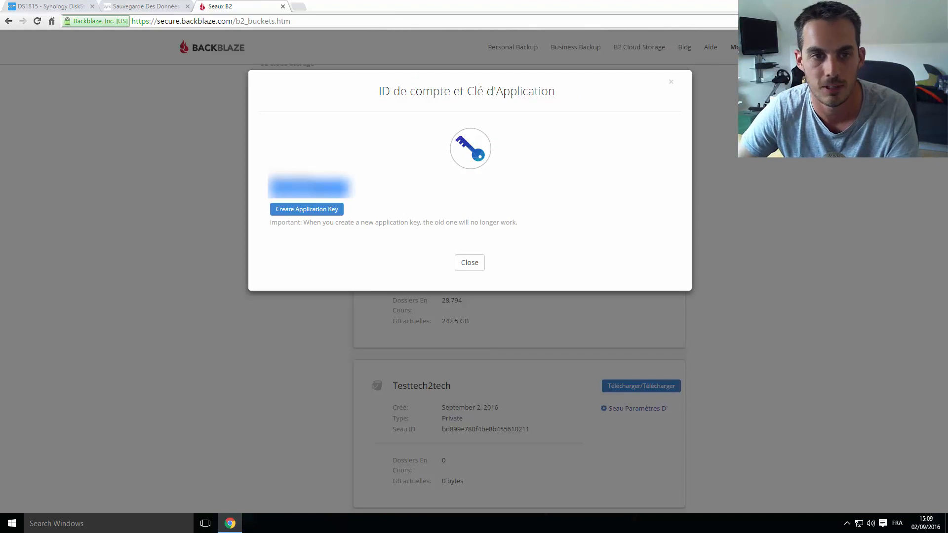
{"action": "left_click", "coordinate": [90, 2]}
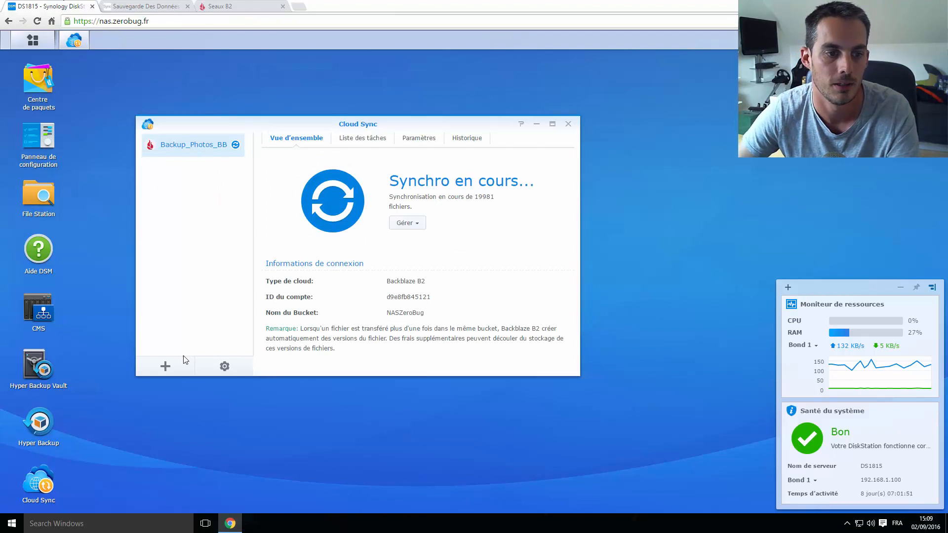
Start a new Cloud Sync task with Backblaze B2 and paste the account ID
{"action": "left_click", "coordinate": [166, 366]}
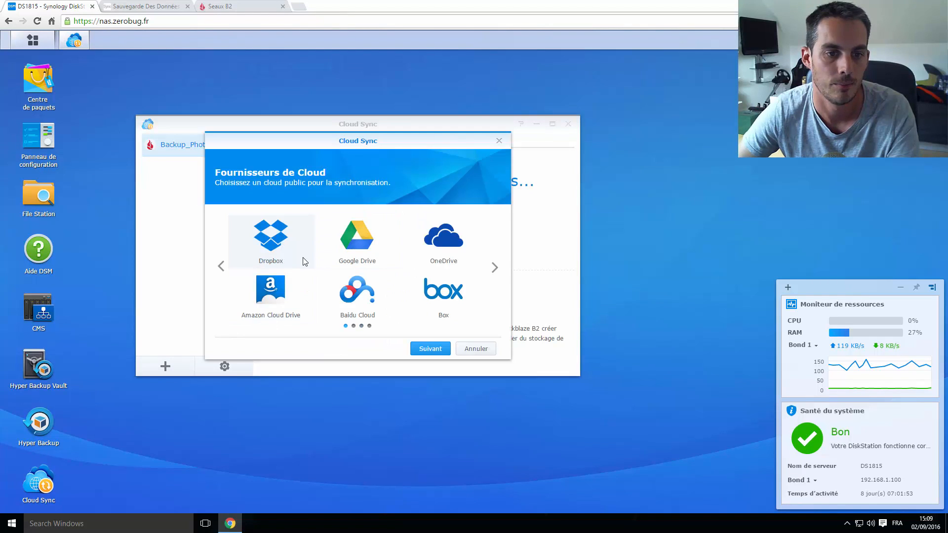
{"action": "left_click", "coordinate": [494, 268]}
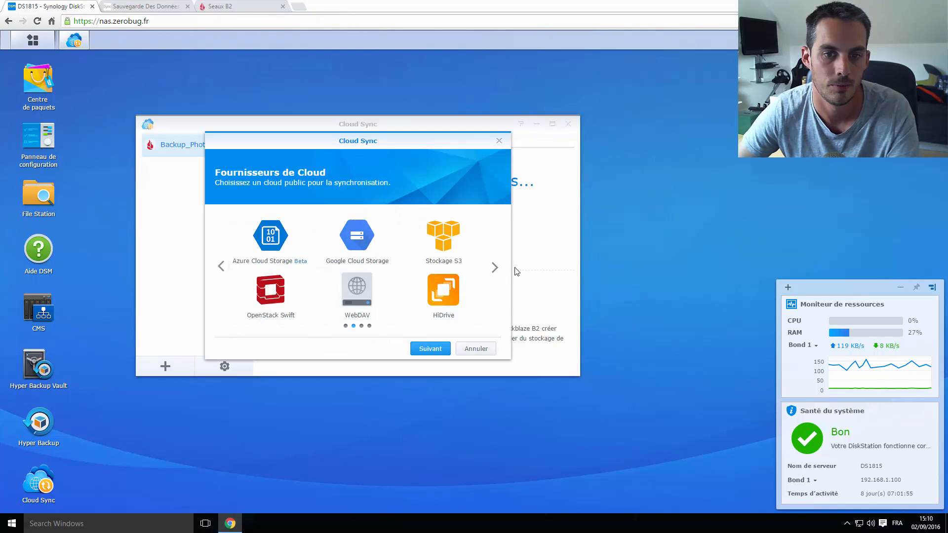
{"action": "left_click", "coordinate": [493, 269]}
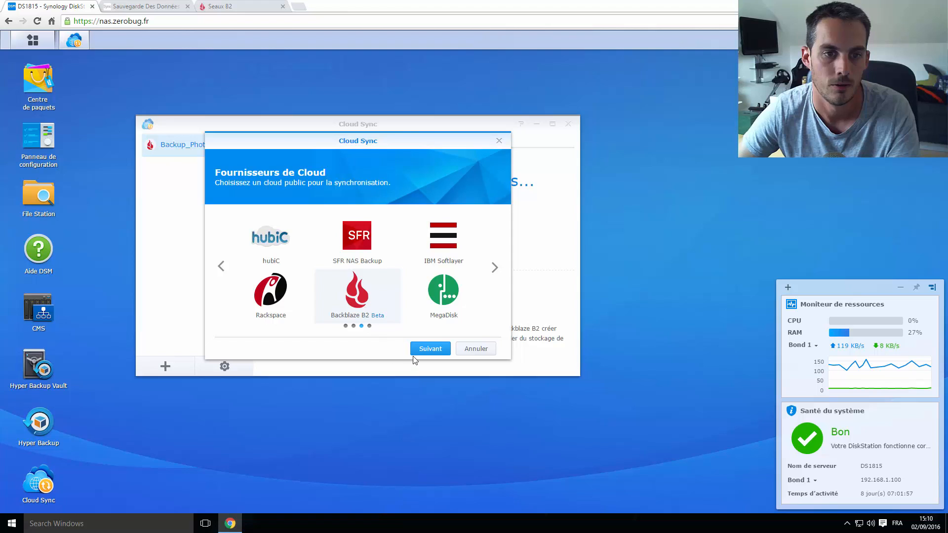
{"action": "left_click", "coordinate": [376, 307]}
{"action": "left_click", "coordinate": [430, 349]}
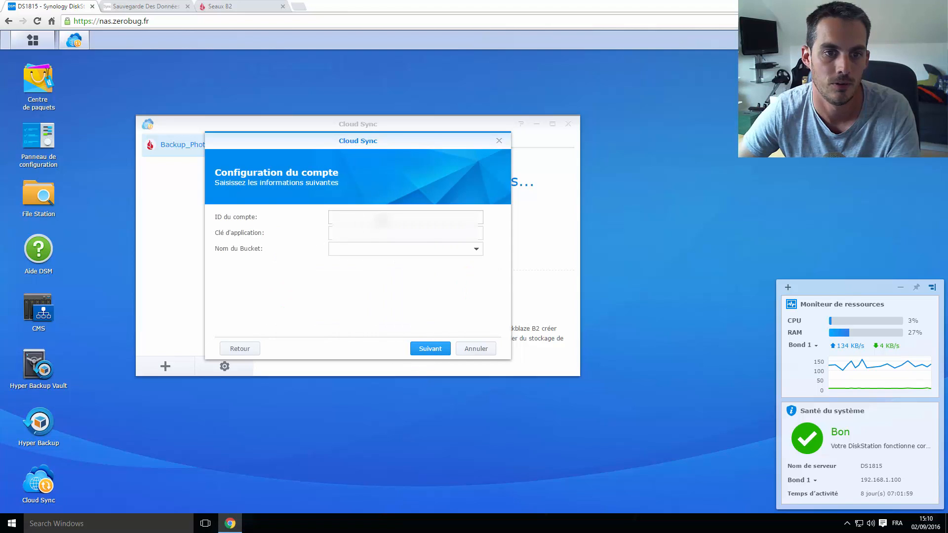
{"action": "key", "text": "ctrl+v"}
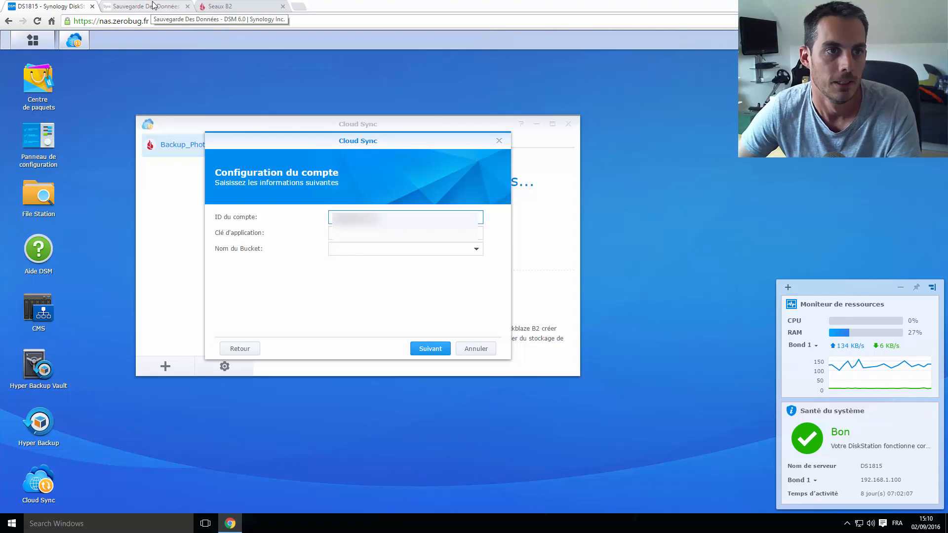
Generate a new B2 application key in Backblaze and copy it
{"action": "left_click", "coordinate": [154, 6]}
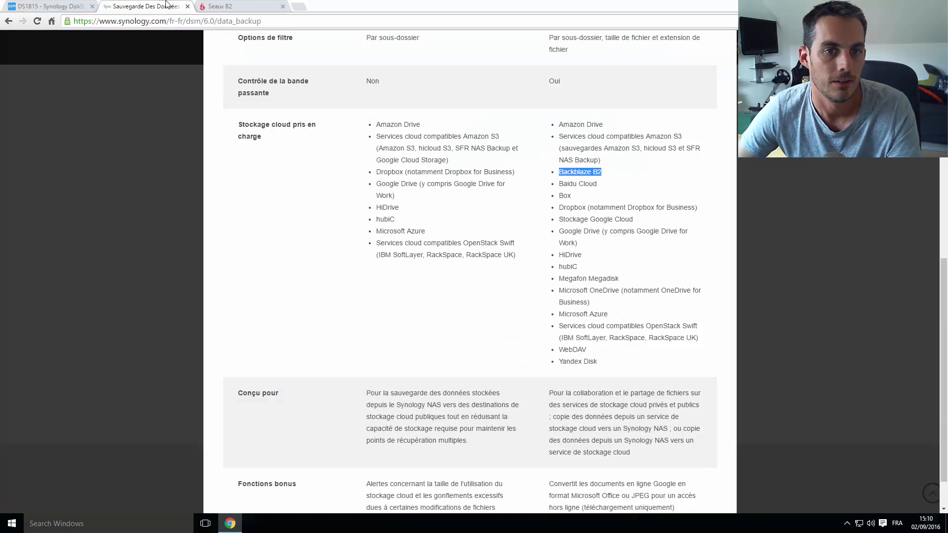
{"action": "left_click", "coordinate": [218, 6]}
{"action": "left_click", "coordinate": [321, 213]}
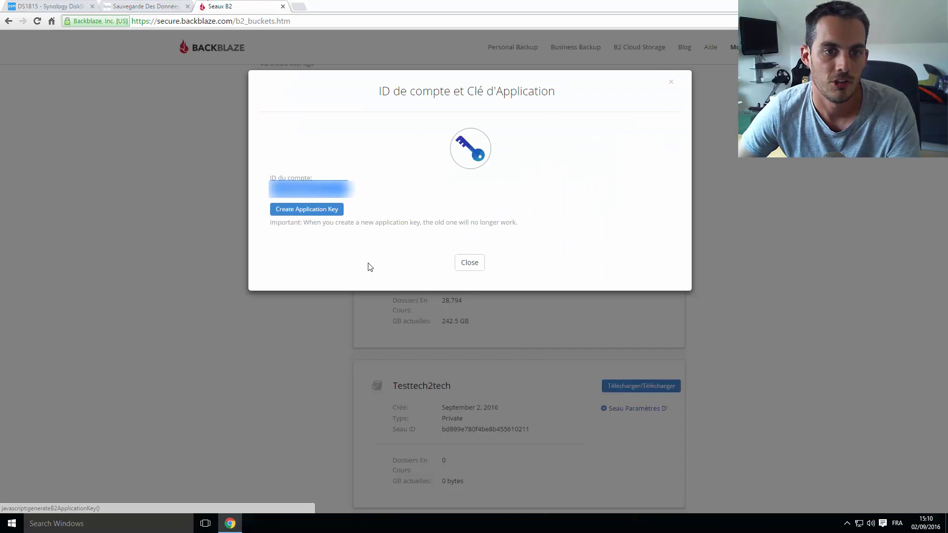
{"action": "double_click", "coordinate": [402, 221]}
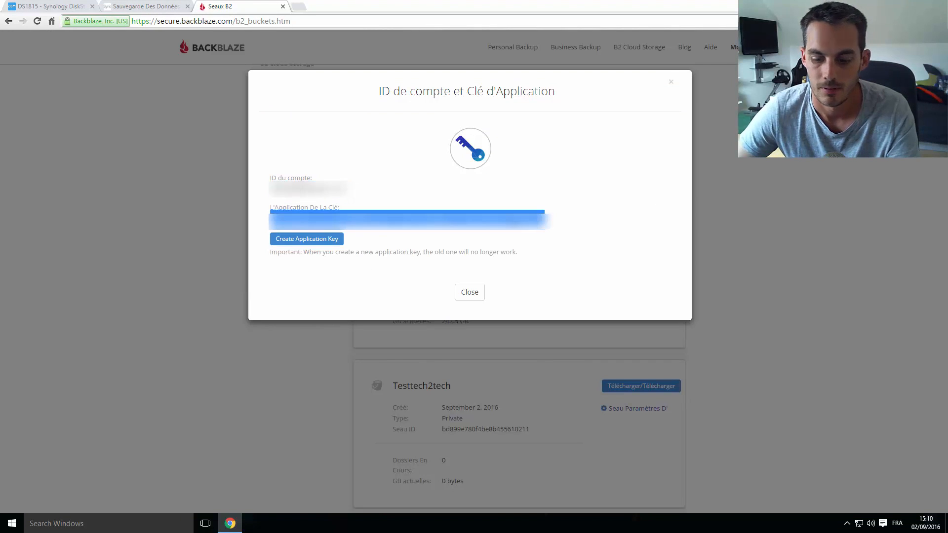
{"action": "key", "text": "ctrl+c"}
Paste the application key, choose the Testtech2tech bucket, and continue to task setup
{"action": "left_click", "coordinate": [35, 5]}
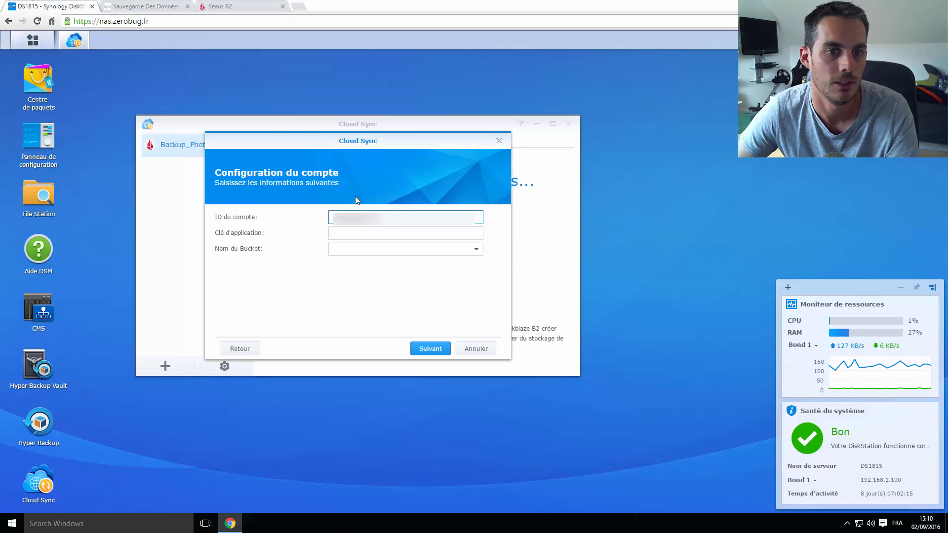
{"action": "left_click", "coordinate": [350, 232]}
{"action": "key", "text": "ctrl+v"}
{"action": "left_click", "coordinate": [477, 249]}
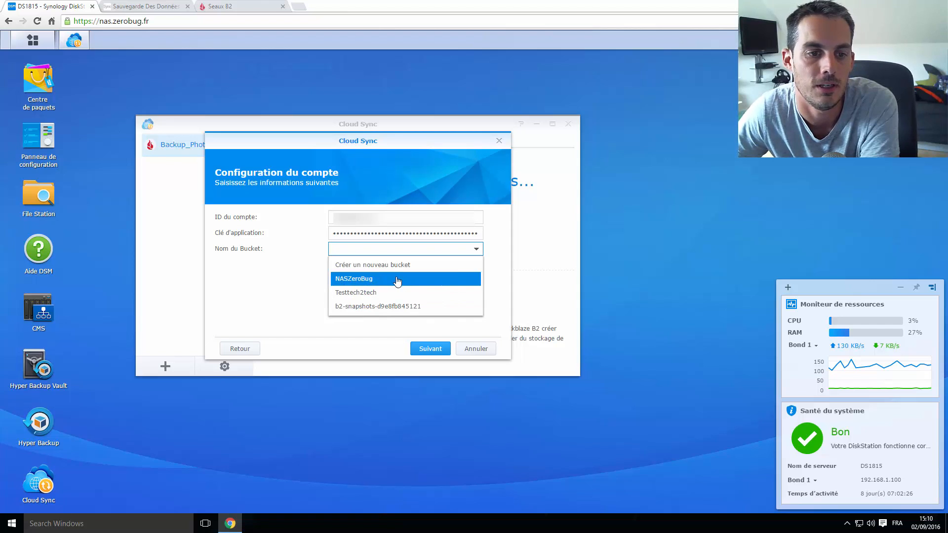
{"action": "left_click", "coordinate": [371, 293]}
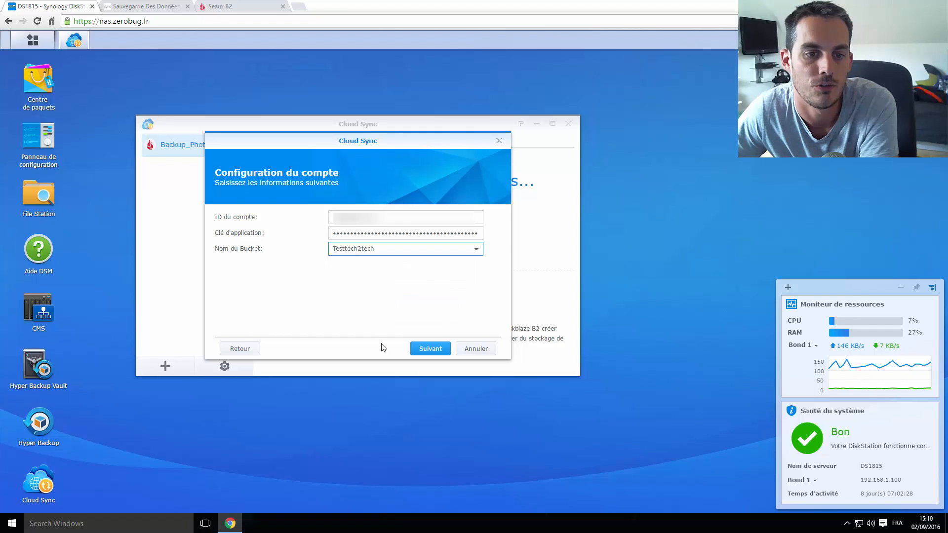
{"action": "left_click", "coordinate": [429, 350]}
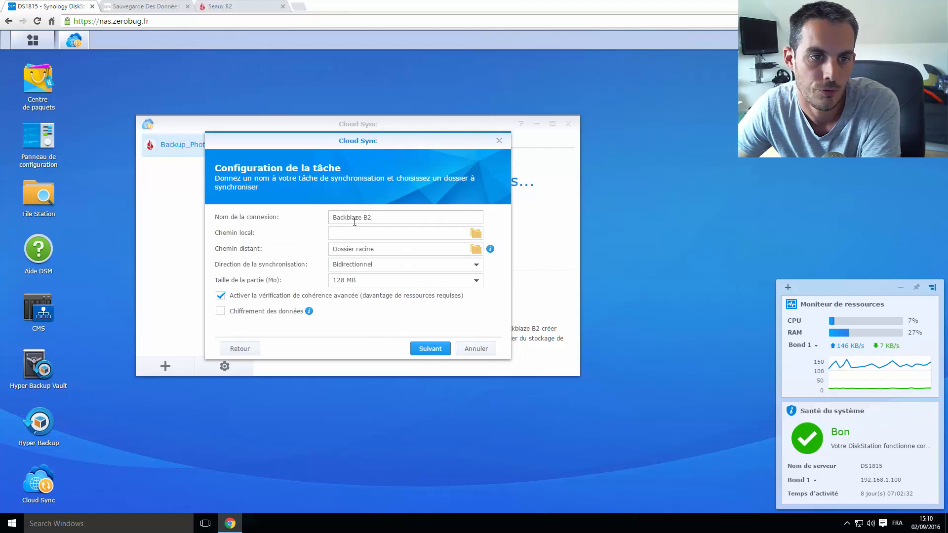
Name the connection 'Test Tech2Tech' and set the local path to /Mikael
{"action": "left_click", "coordinate": [393, 217]}
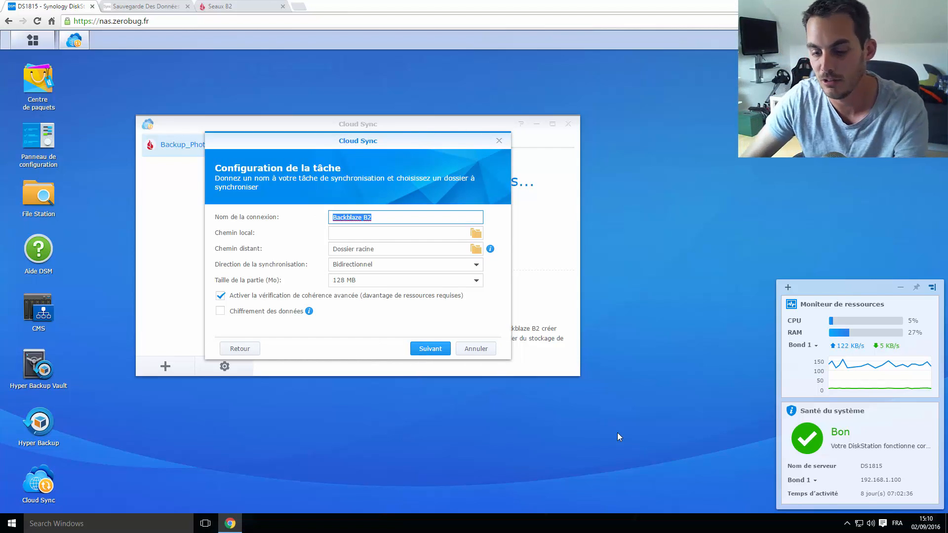
{"action": "type", "text": "T"}
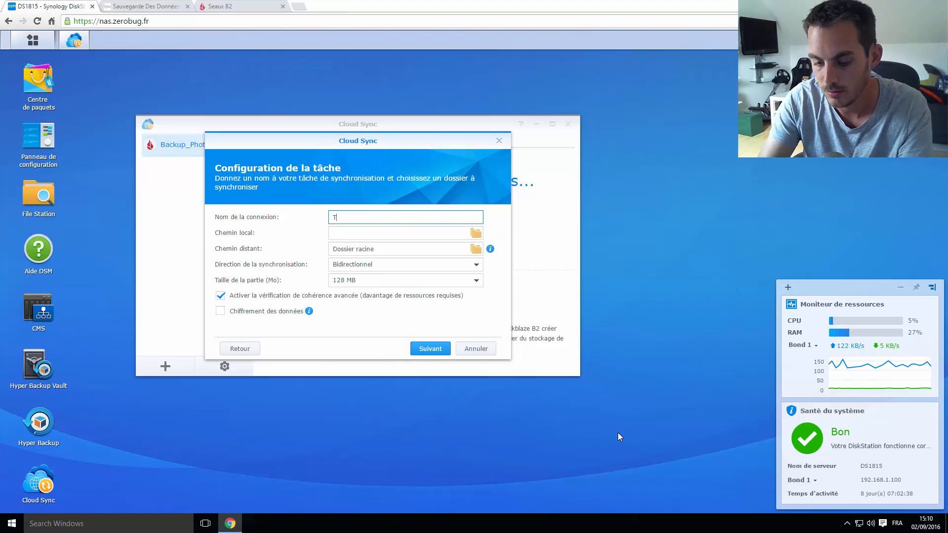
{"action": "type", "text": "est Te"}
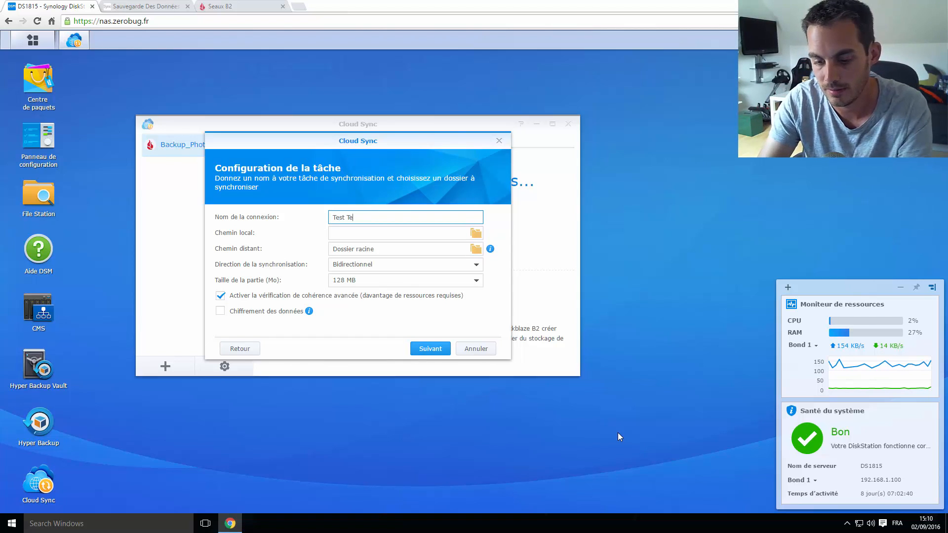
{"action": "type", "text": "ch2Tech"}
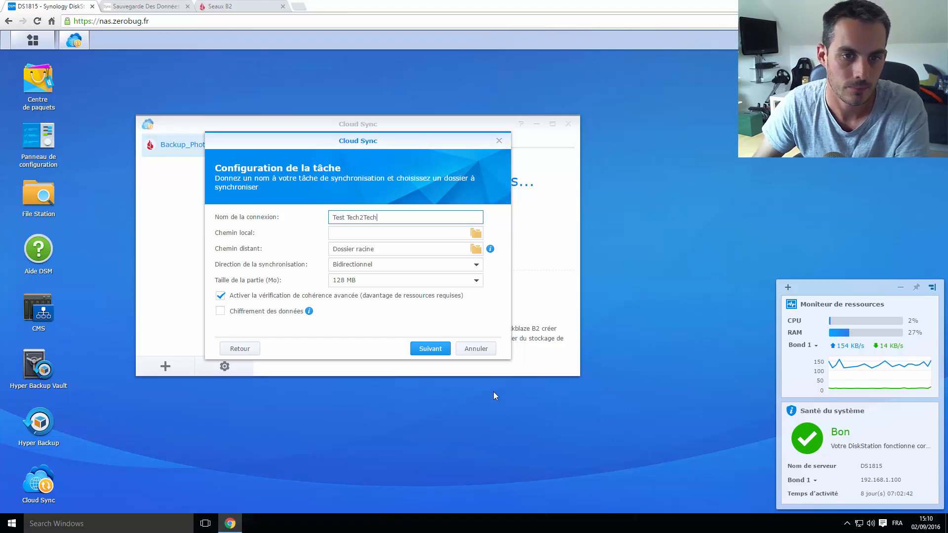
{"action": "left_click", "coordinate": [475, 233]}
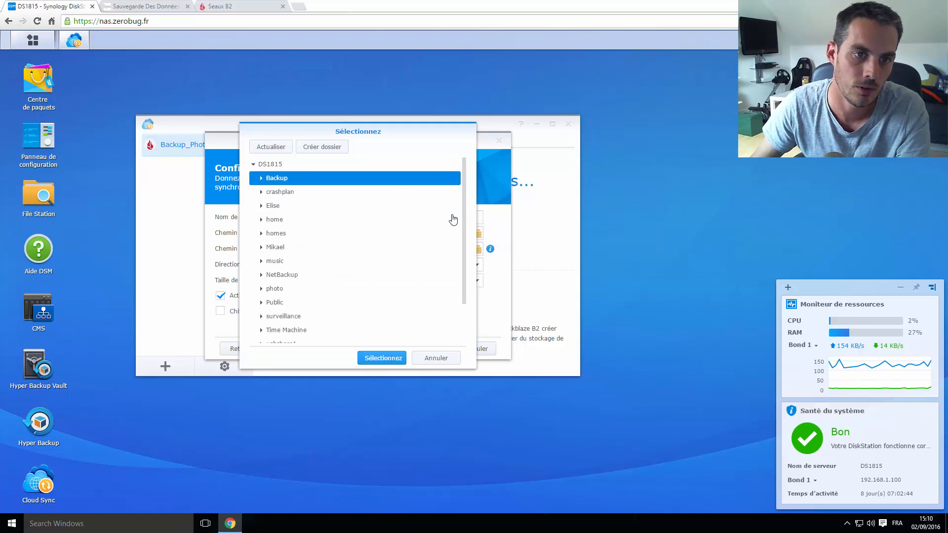
{"action": "left_click", "coordinate": [292, 247]}
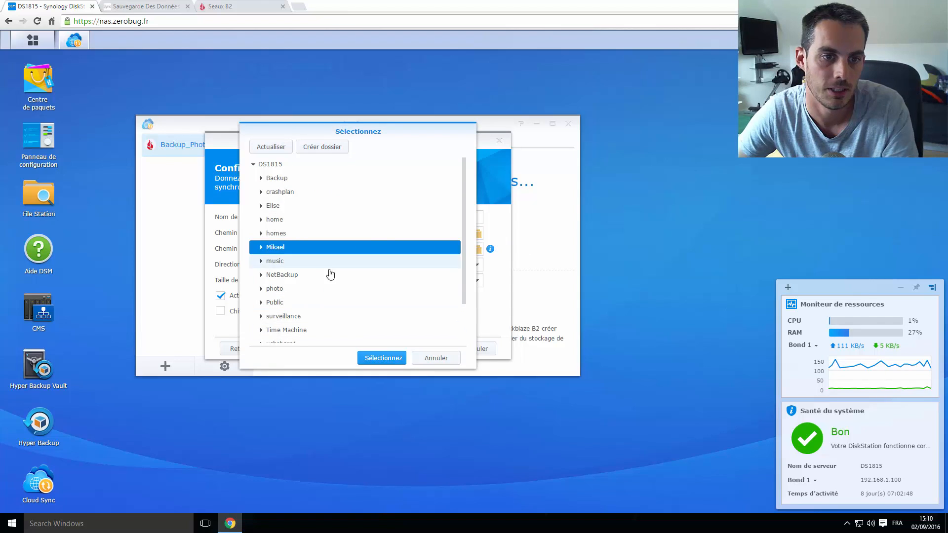
{"action": "left_click", "coordinate": [296, 237]}
{"action": "left_click", "coordinate": [296, 248]}
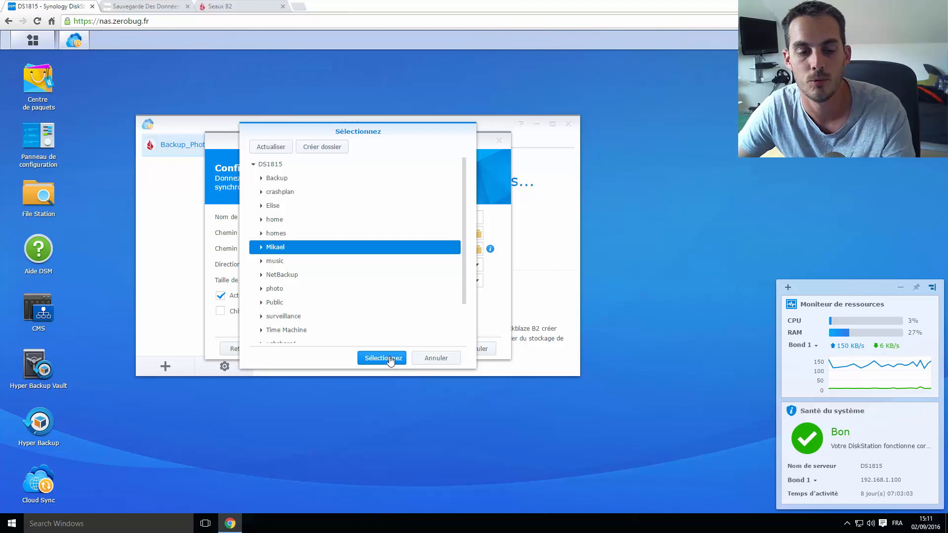
{"action": "left_click", "coordinate": [390, 359]}
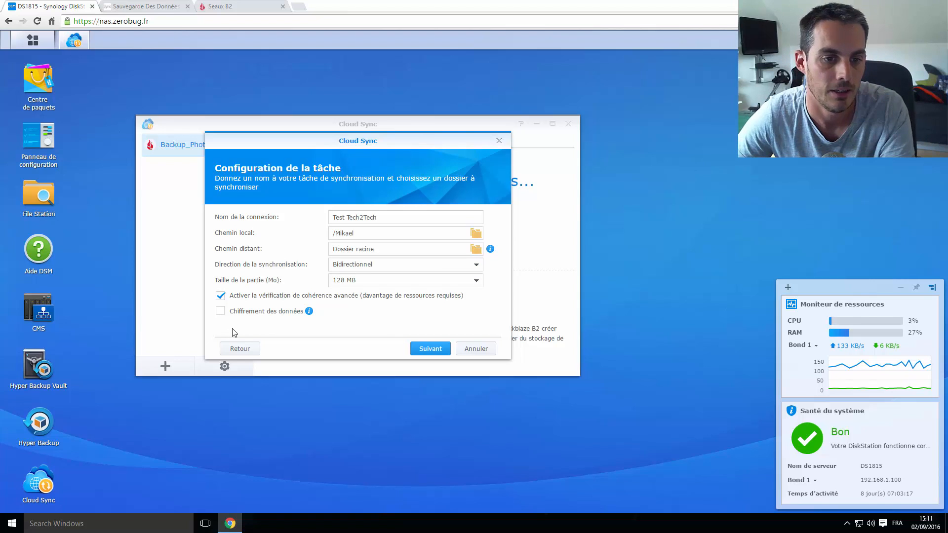
Enable data encryption and enter and confirm the encryption password
{"action": "left_click", "coordinate": [274, 311]}
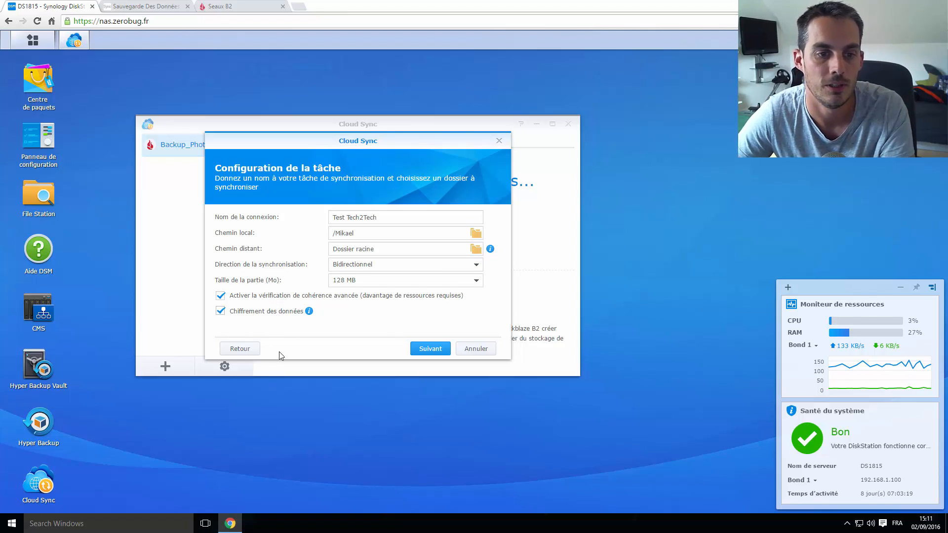
{"action": "left_click", "coordinate": [430, 349]}
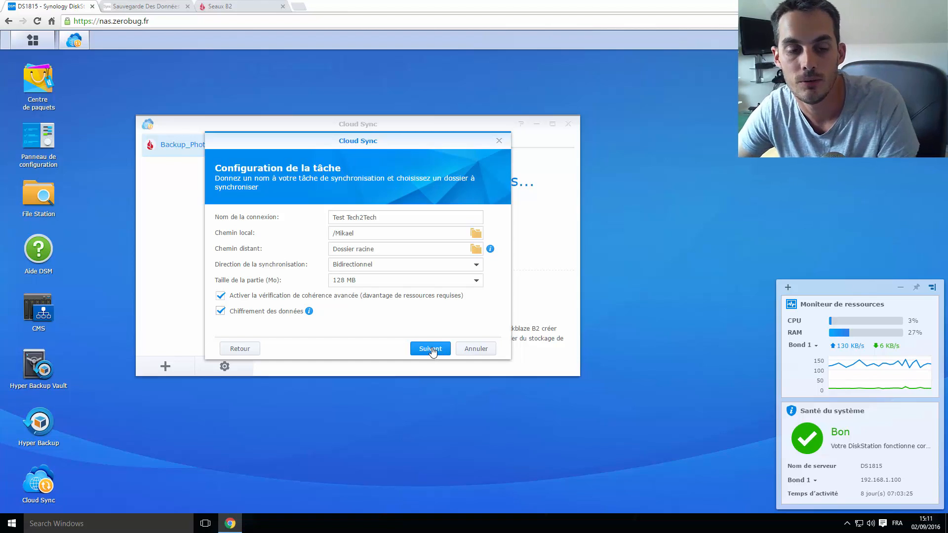
{"action": "left_click", "coordinate": [367, 245]}
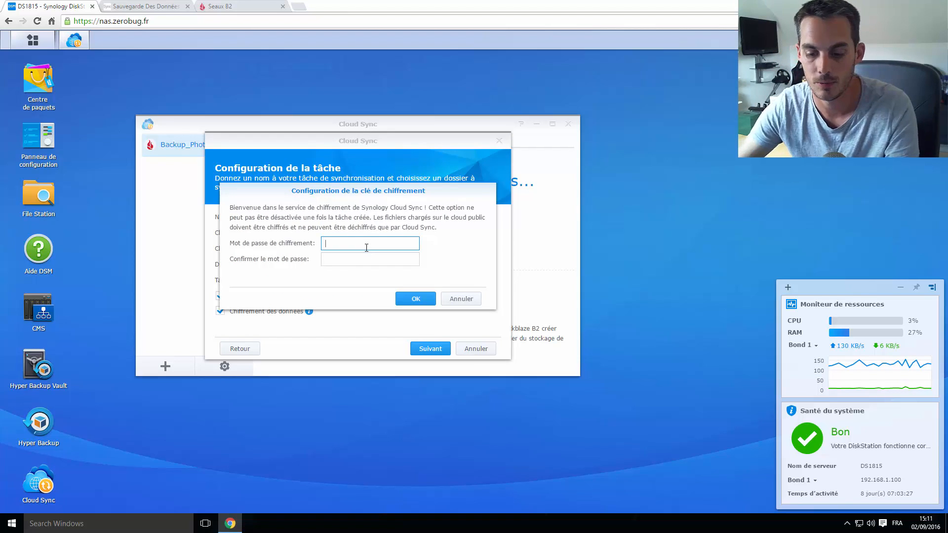
{"action": "type", "text": "••••••"}
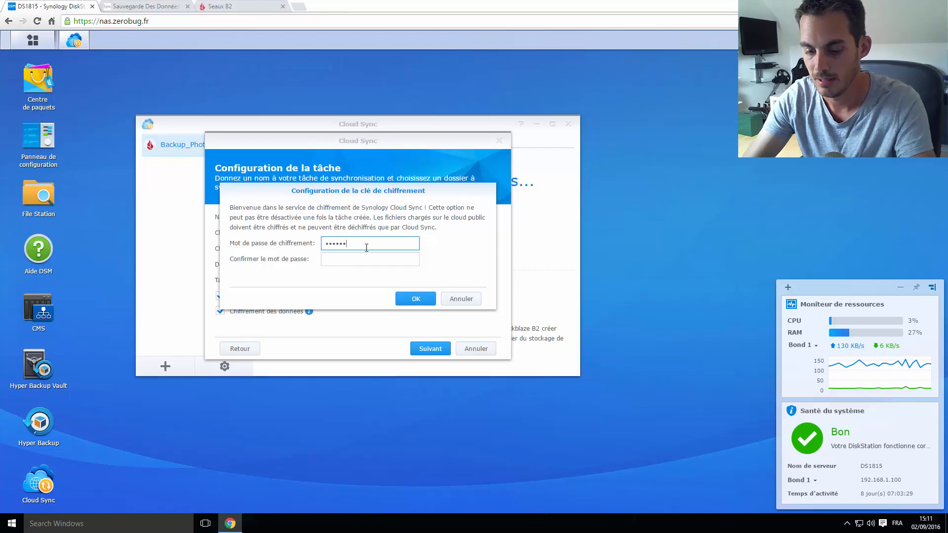
{"action": "type", "text": "•••"}
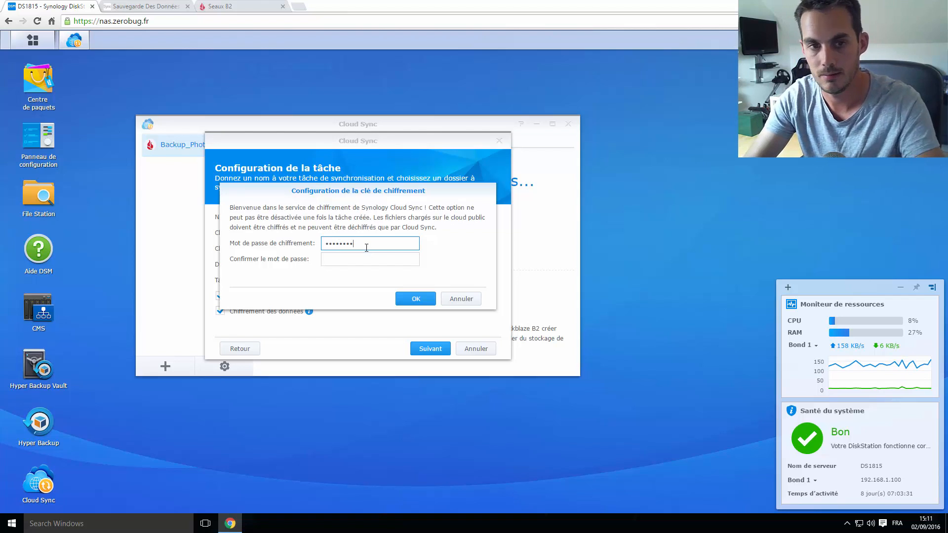
{"action": "key", "text": "Tab"}
{"action": "type", "text": "••••••"}
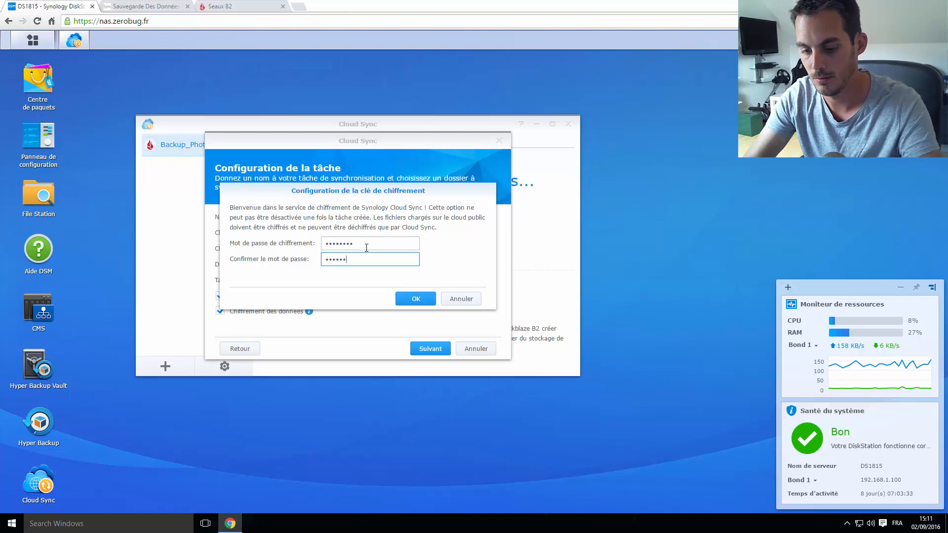
{"action": "type", "text": "••"}
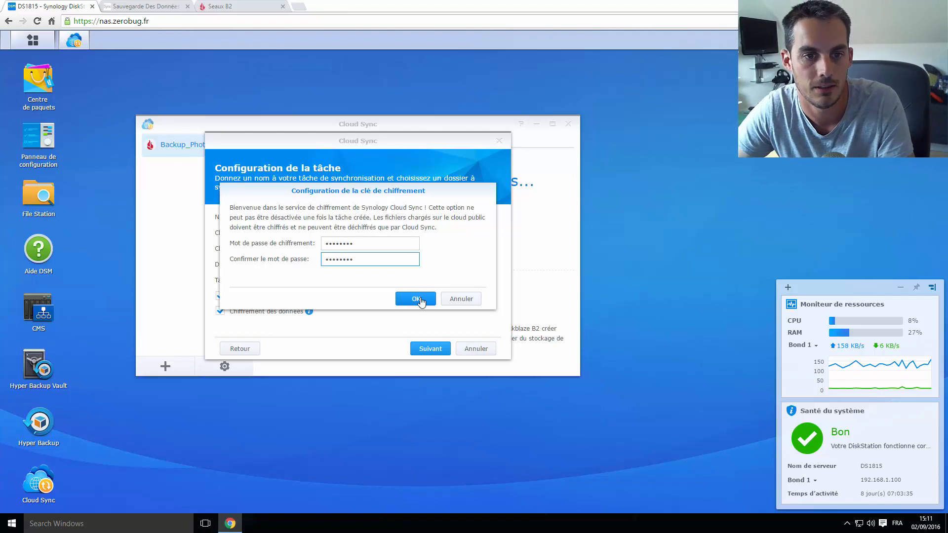
{"action": "left_click", "coordinate": [417, 299]}
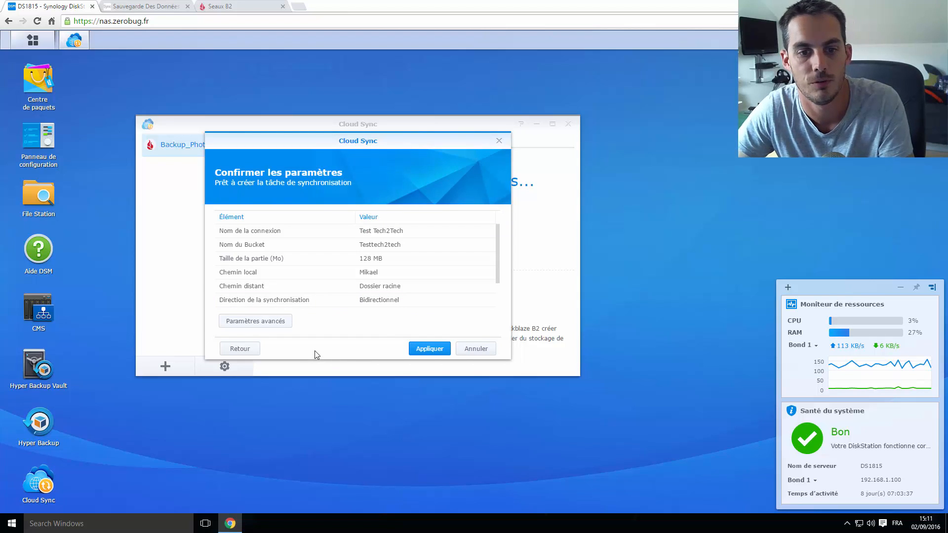
Apply the settings and dismiss the success message to see Test Tech2Tech listed
{"action": "left_click", "coordinate": [429, 348]}
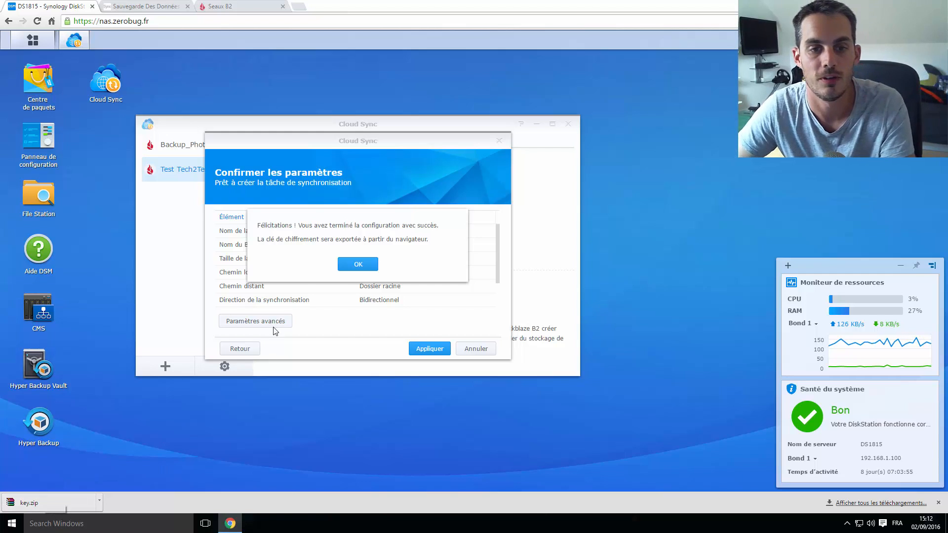
{"action": "left_click", "coordinate": [357, 265]}
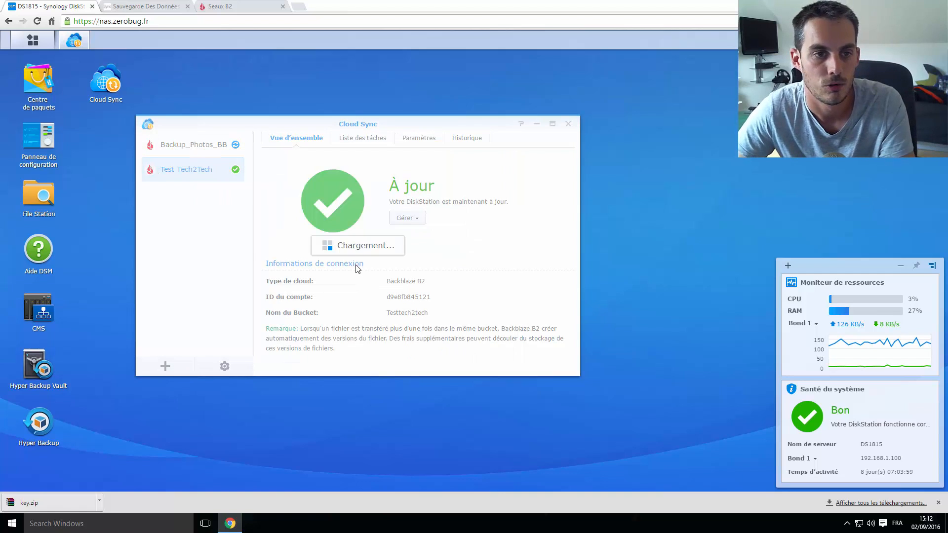
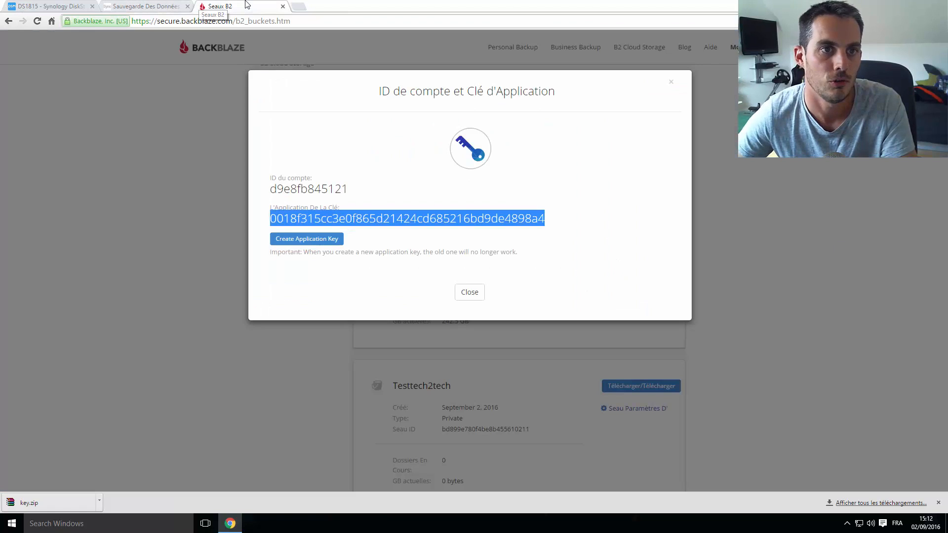
Switch from DSM to the Backblaze B2 buckets page, which lists the Testtech2tech bucket
{"action": "left_click", "coordinate": [248, 8]}
Close the application key details and look over the Browse Files page
{"action": "left_click", "coordinate": [467, 293]}
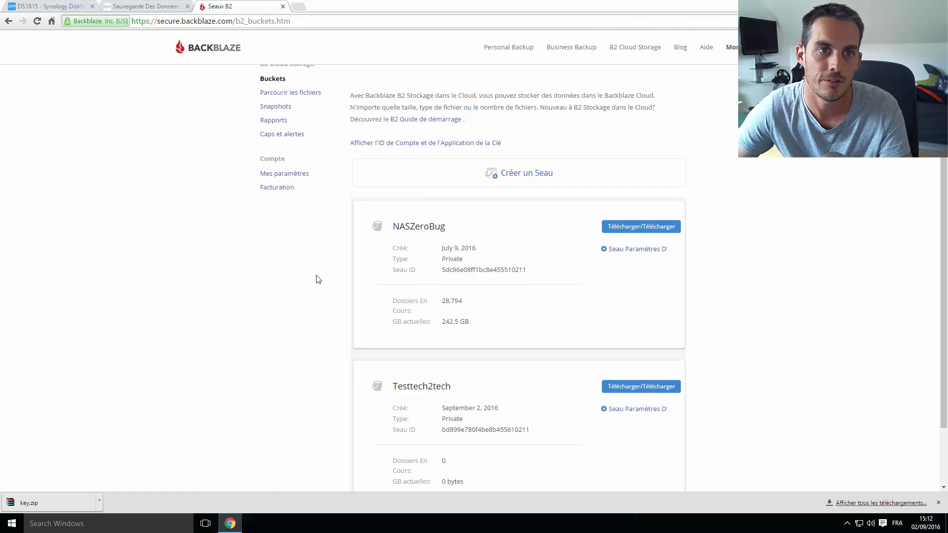
{"action": "scroll", "coordinate": [333, 199], "scroll_direction": "up", "scroll_amount": 1}
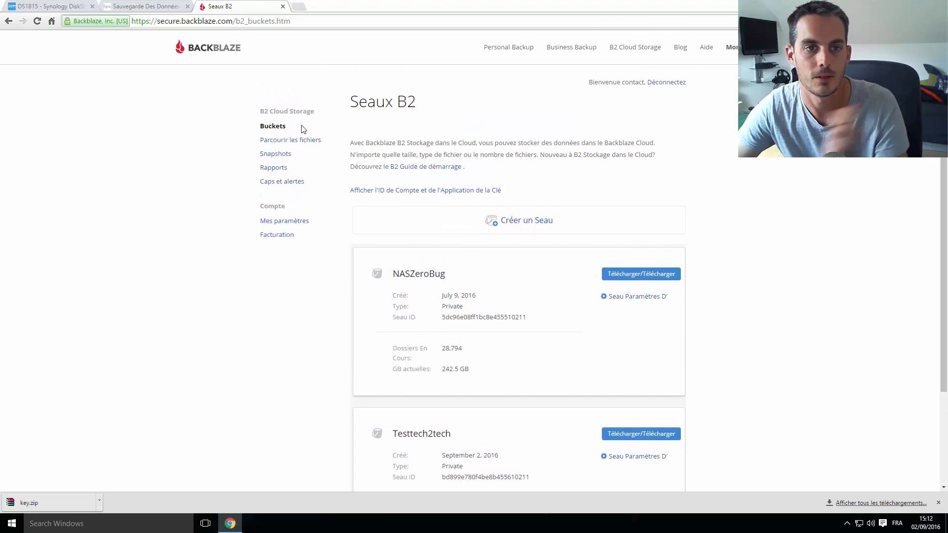
{"action": "left_click", "coordinate": [302, 144]}
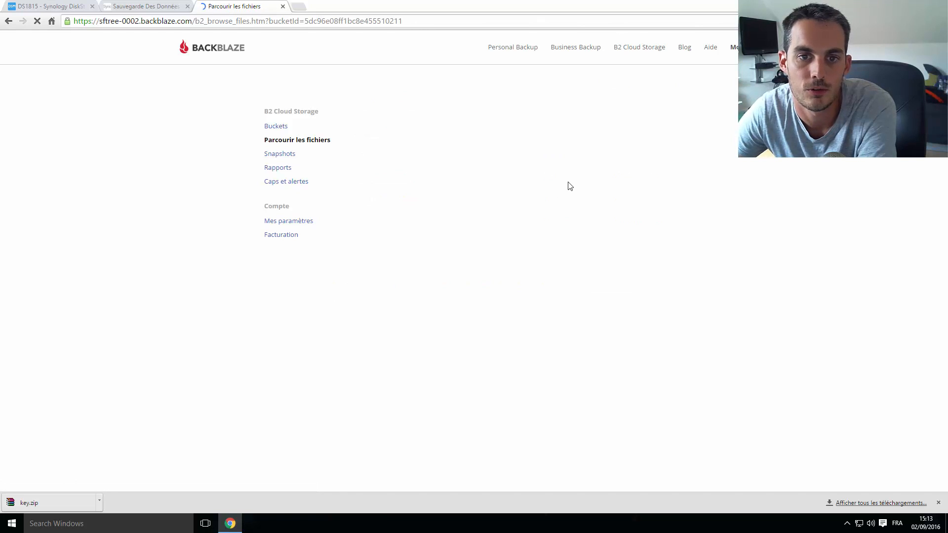
{"action": "scroll", "coordinate": [568, 186], "scroll_direction": "down", "scroll_amount": 3}
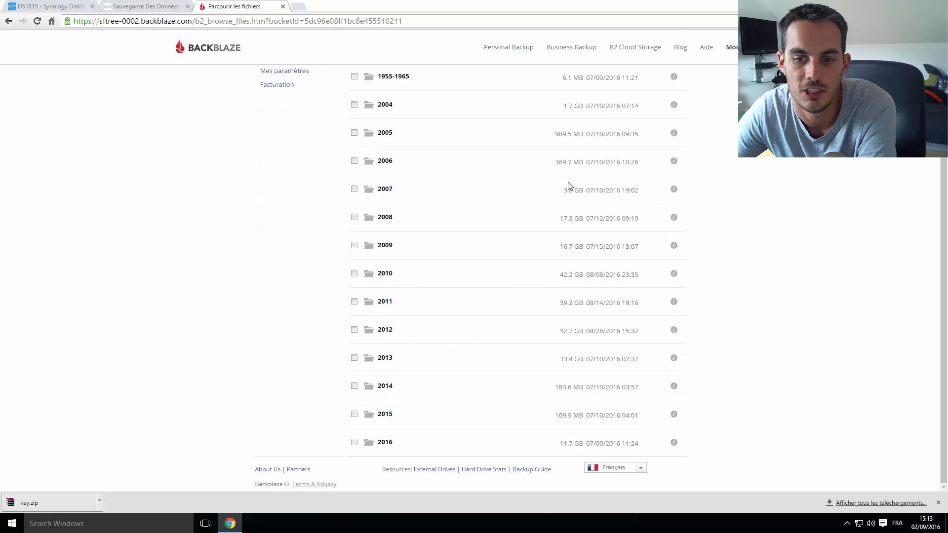
{"action": "scroll", "coordinate": [487, 190], "scroll_direction": "up", "scroll_amount": 3}
Back on the bucket list, note NASZeroBug's 242.6 GB size and open that bucket
{"action": "key", "text": "alt+Left"}
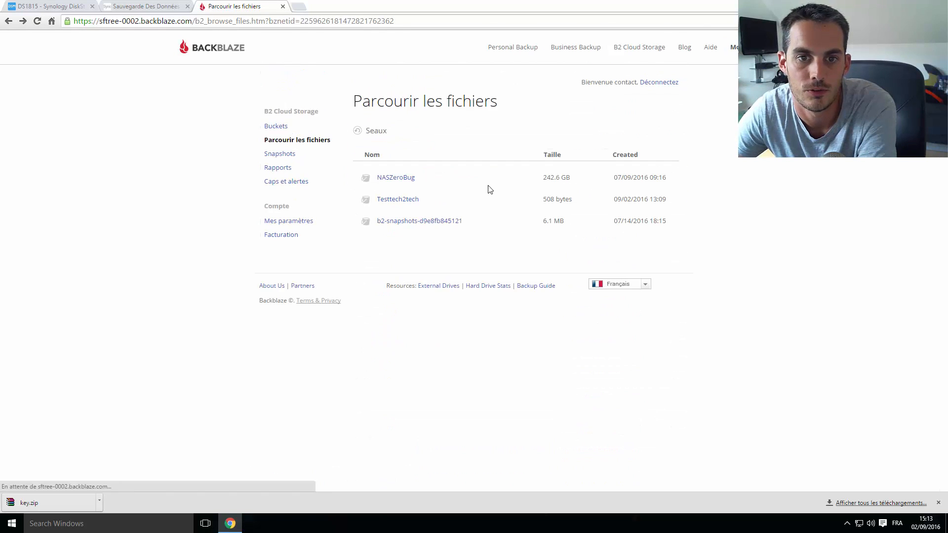
{"action": "left_click_drag", "start_coordinate": [541, 186], "coordinate": [586, 180]}
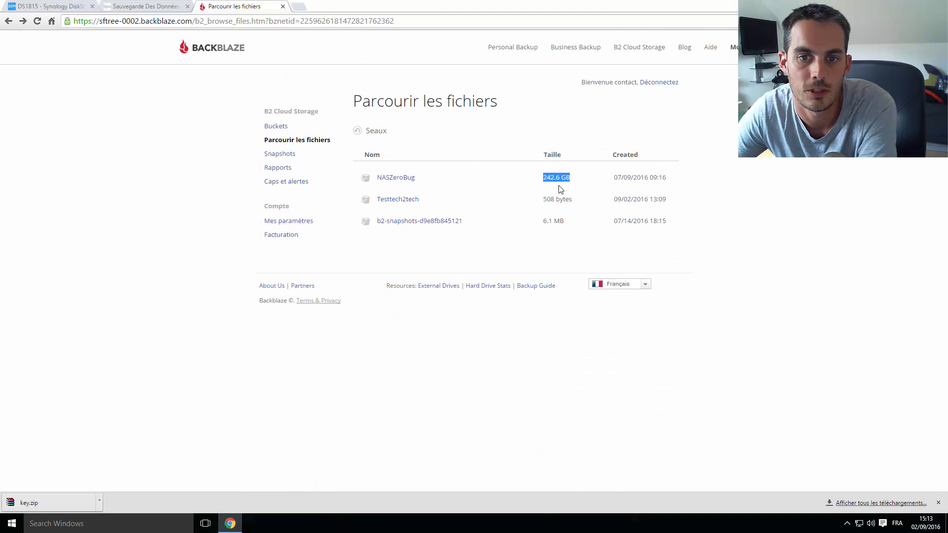
{"action": "left_click", "coordinate": [401, 180]}
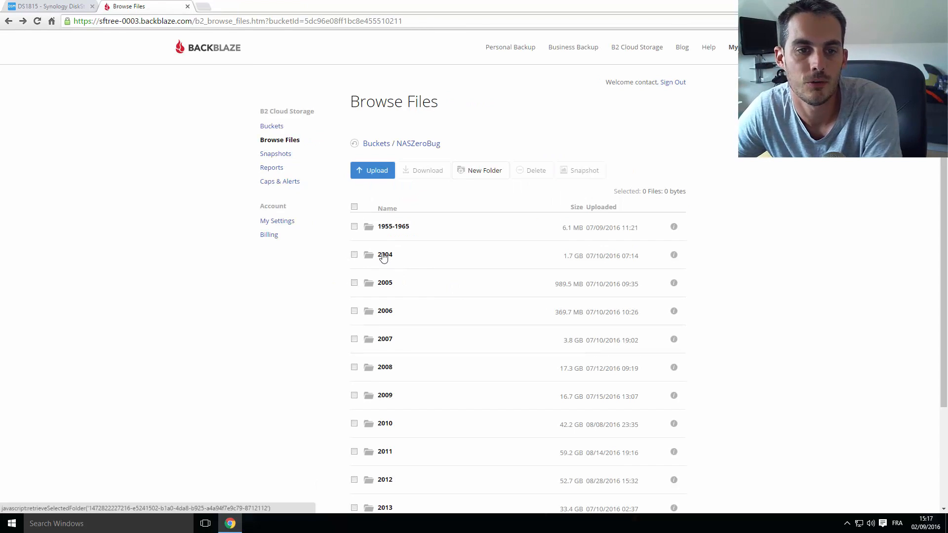
Open NASZeroBug / 2004 / 001 - JANVIER / Fresnel and scroll through its files
{"action": "left_click", "coordinate": [383, 256]}
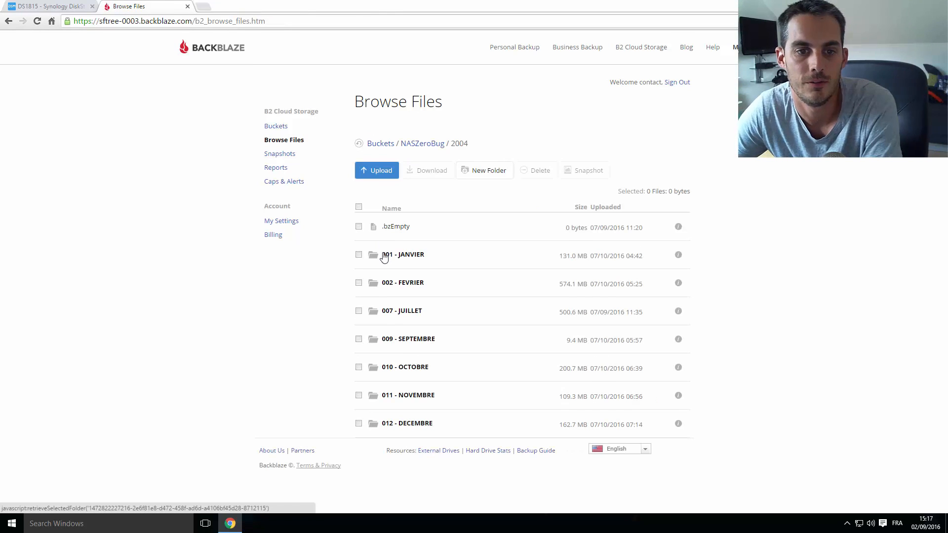
{"action": "left_click", "coordinate": [407, 256]}
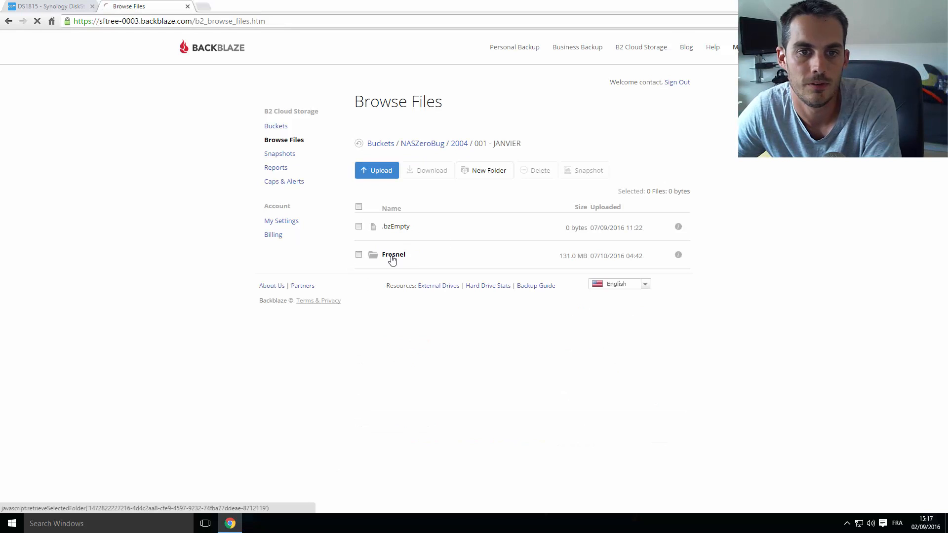
{"action": "left_click", "coordinate": [392, 255]}
{"action": "scroll", "coordinate": [385, 339], "scroll_direction": "down", "scroll_amount": 1}
{"action": "scroll", "coordinate": [385, 339], "scroll_direction": "down", "scroll_amount": 7}
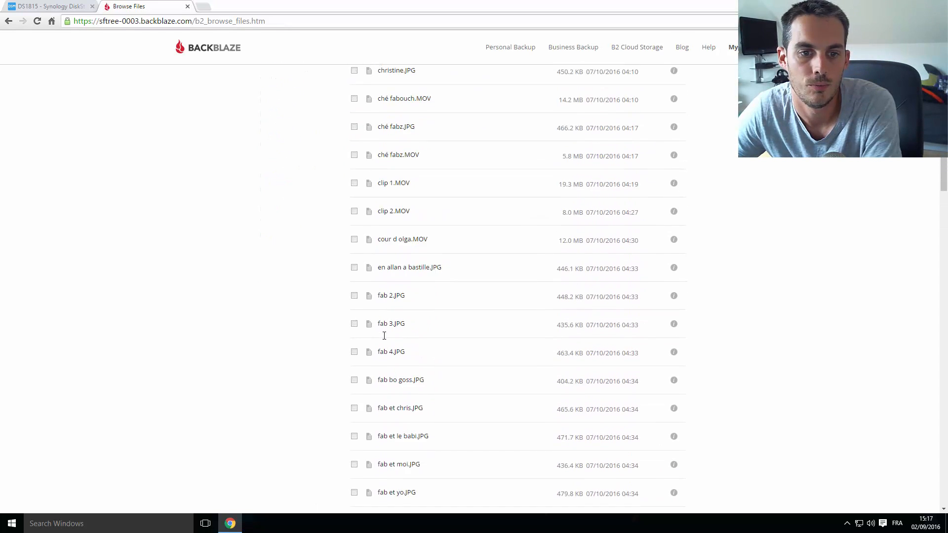
{"action": "scroll", "coordinate": [385, 336], "scroll_direction": "up", "scroll_amount": 7}
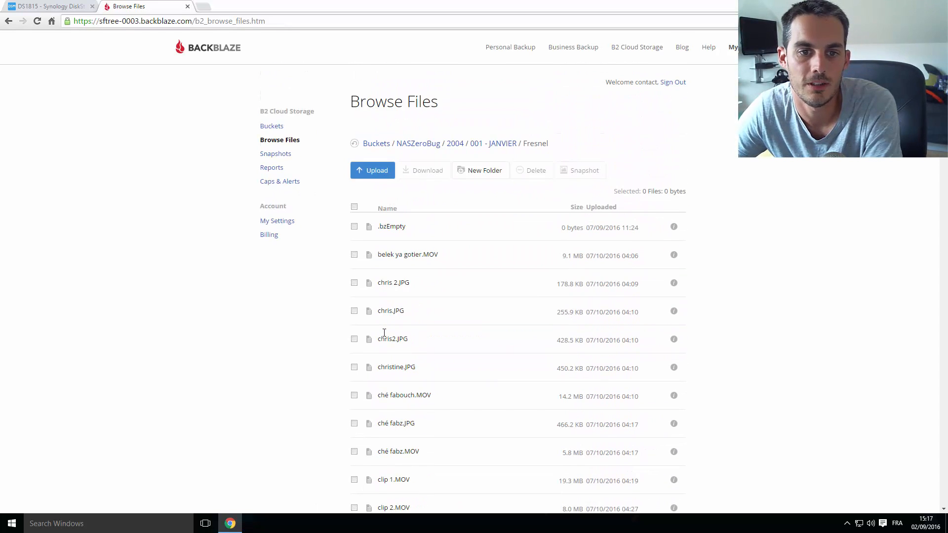
{"action": "scroll", "coordinate": [355, 248], "scroll_direction": "down", "scroll_amount": 10}
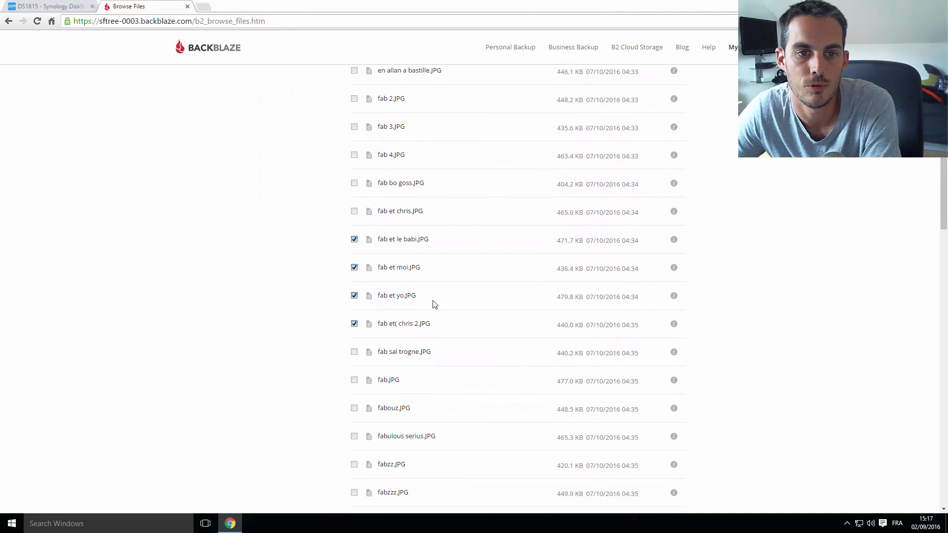
{"action": "scroll", "coordinate": [403, 280], "scroll_direction": "up", "scroll_amount": 10}
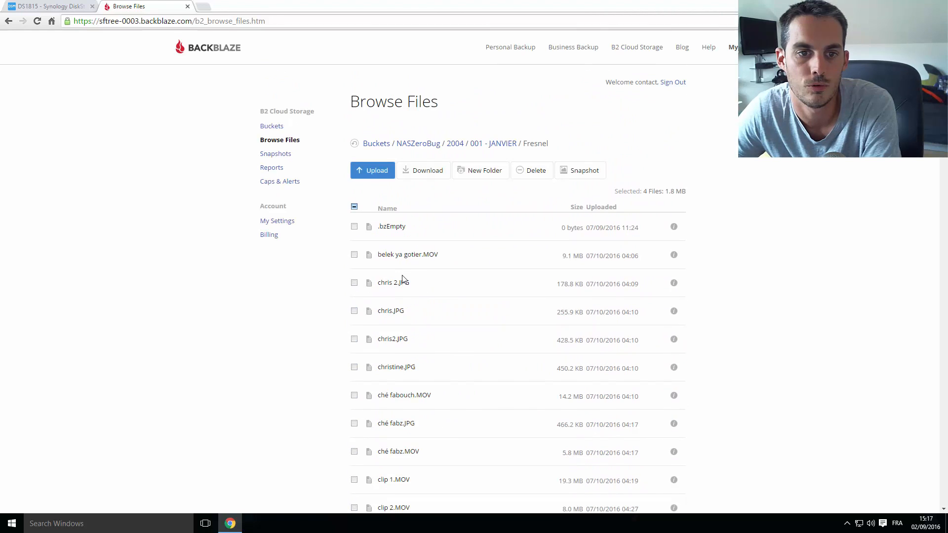
Select all 77 Fresnel files (131.0 MB) and return to their file list
{"action": "left_click", "coordinate": [355, 207]}
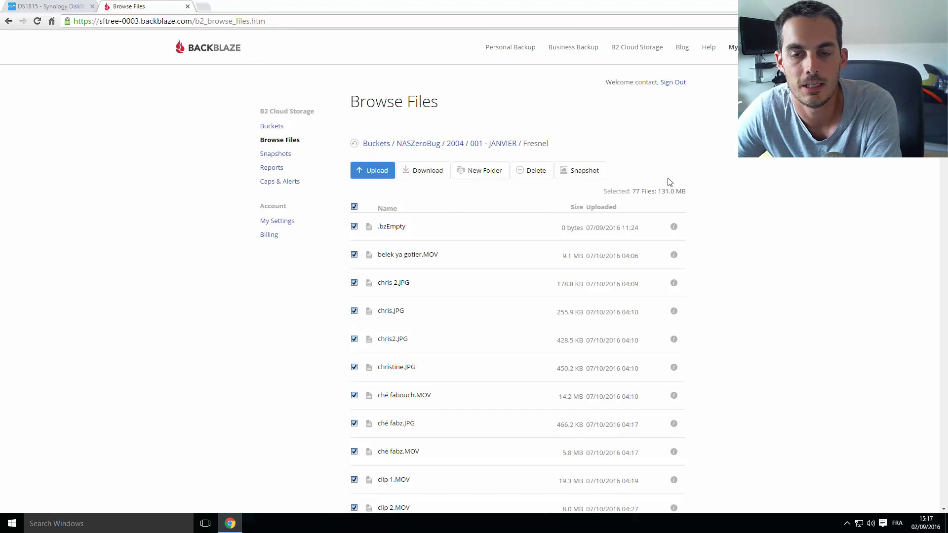
{"action": "left_click", "coordinate": [203, 12]}
{"action": "left_click", "coordinate": [174, 11]}
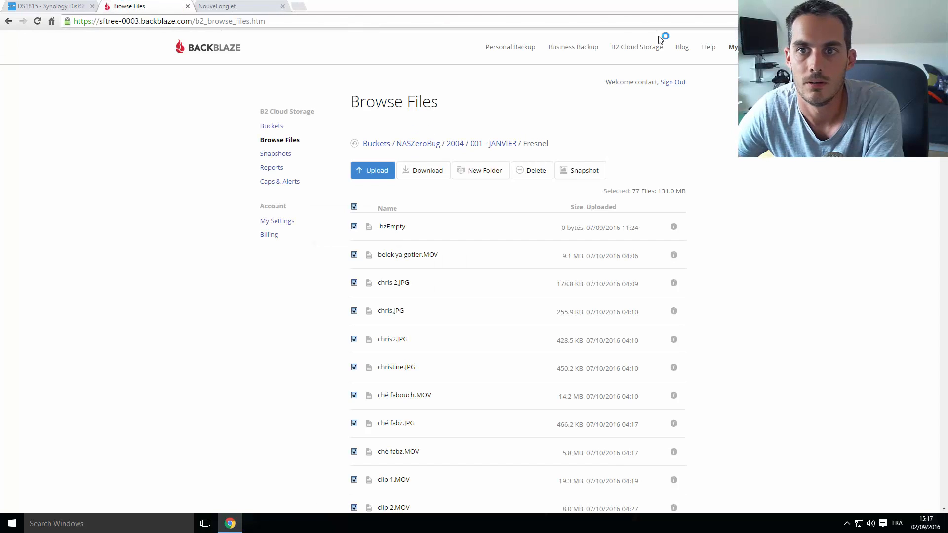
{"action": "middle_click", "coordinate": [641, 49]}
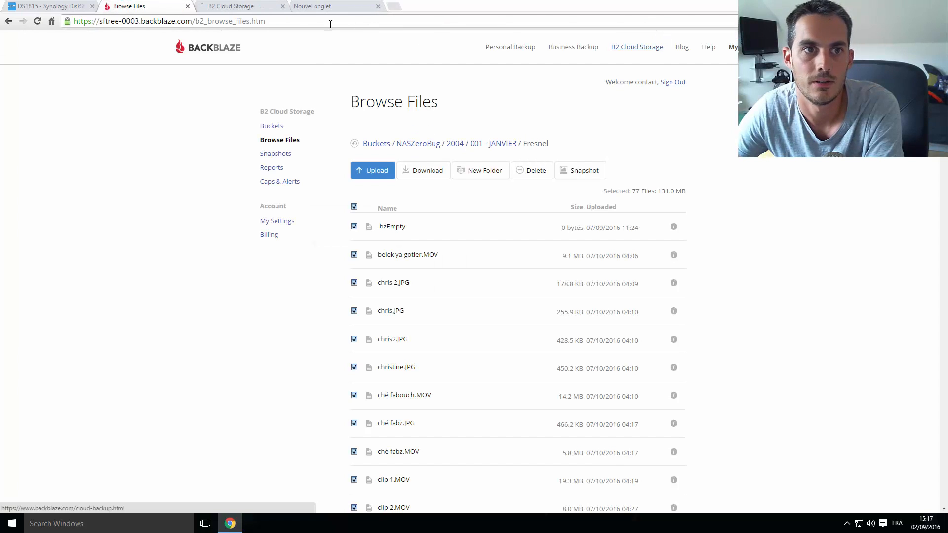
{"action": "left_click", "coordinate": [232, 7]}
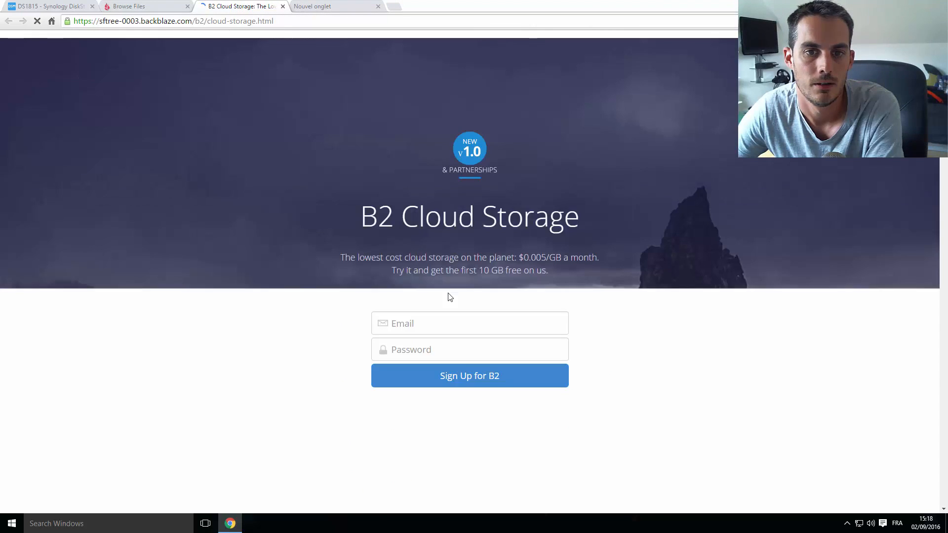
{"action": "scroll", "coordinate": [448, 297], "scroll_direction": "down", "scroll_amount": 20}
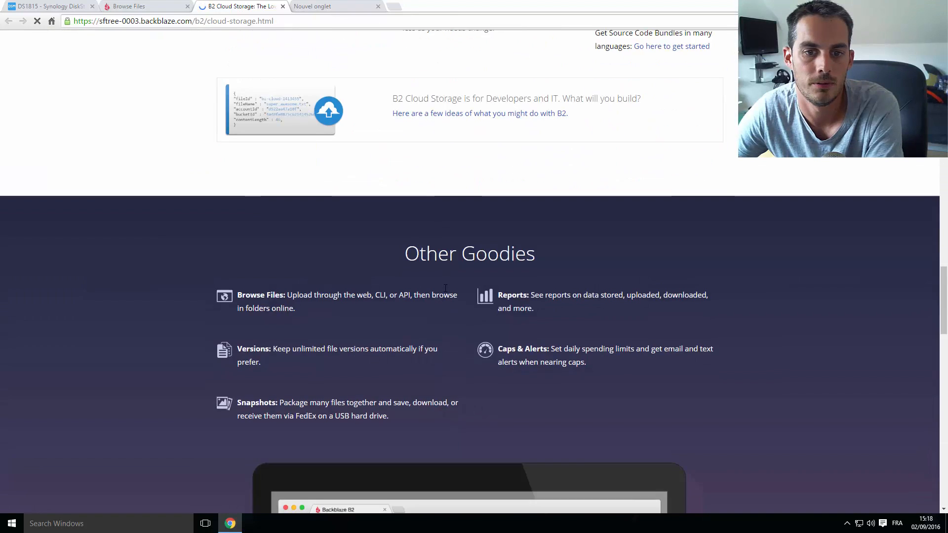
{"action": "scroll", "coordinate": [445, 288], "scroll_direction": "down", "scroll_amount": 16}
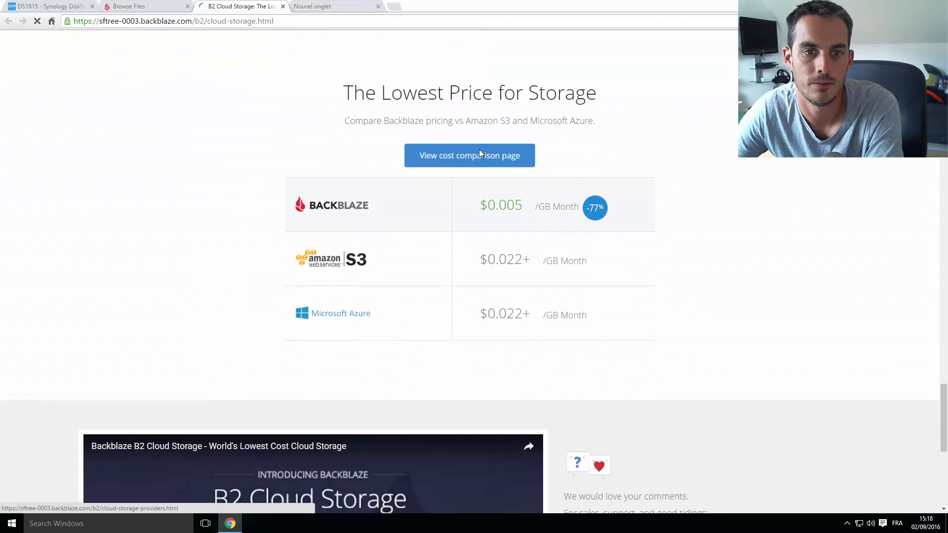
{"action": "left_click", "coordinate": [479, 152]}
{"action": "scroll", "coordinate": [491, 208], "scroll_direction": "down", "scroll_amount": 6}
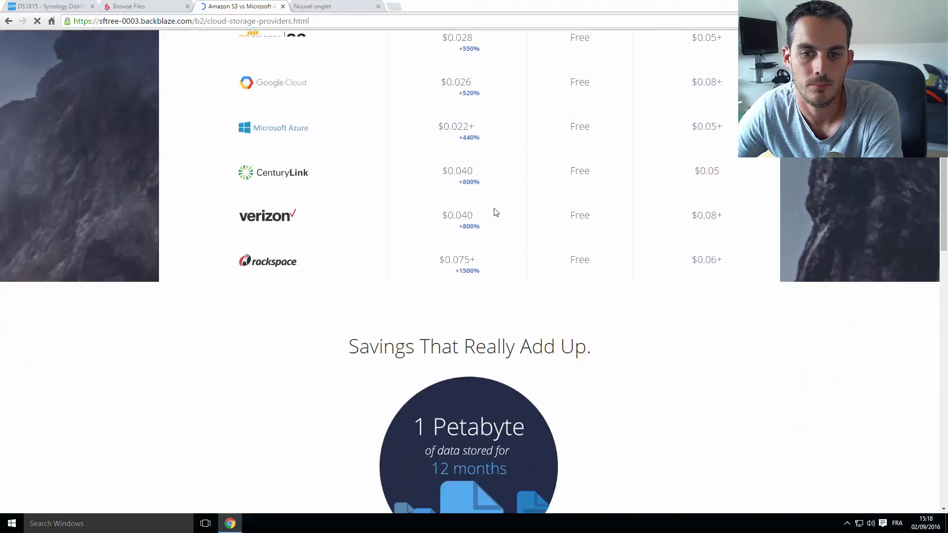
{"action": "scroll", "coordinate": [498, 217], "scroll_direction": "up", "scroll_amount": 4}
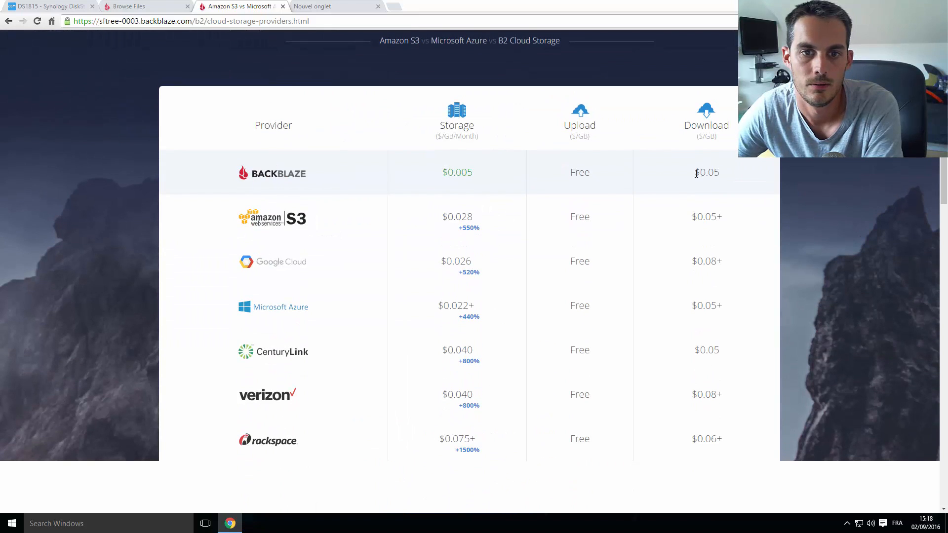
{"action": "left_click", "coordinate": [282, 7]}
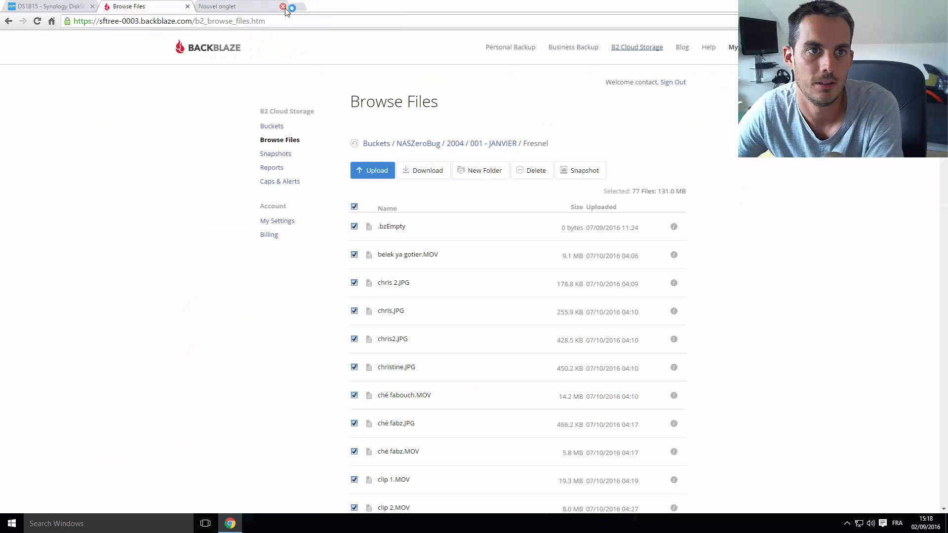
Open Caps & Alerts in a separate tab and review the $0.50 daily storage cap
{"action": "left_click", "coordinate": [282, 7]}
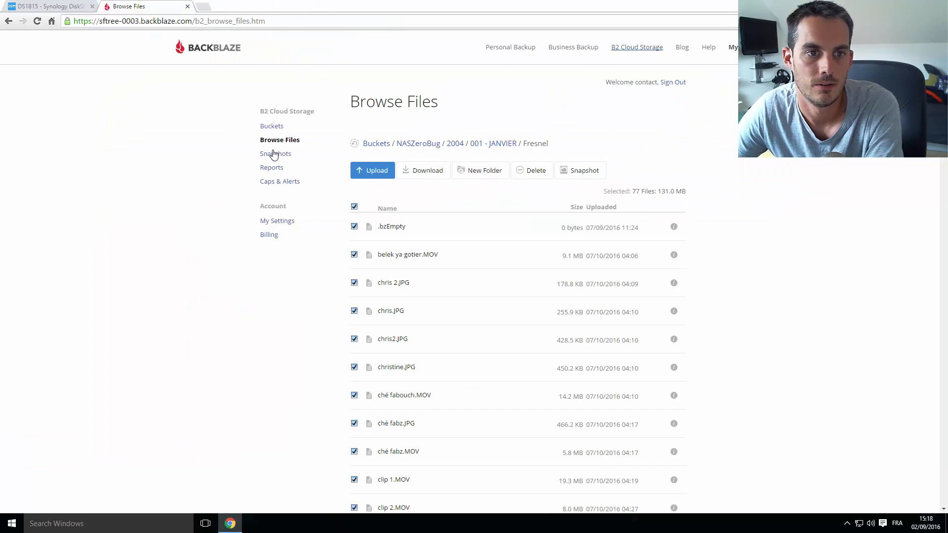
{"action": "middle_click", "coordinate": [272, 183]}
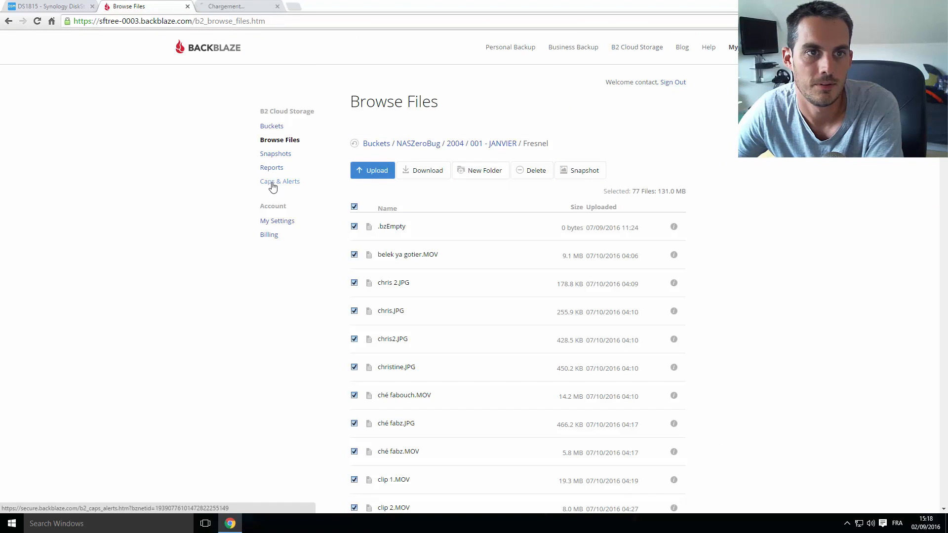
{"action": "left_click", "coordinate": [243, 4]}
{"action": "scroll", "coordinate": [298, 223], "scroll_direction": "down", "scroll_amount": 2}
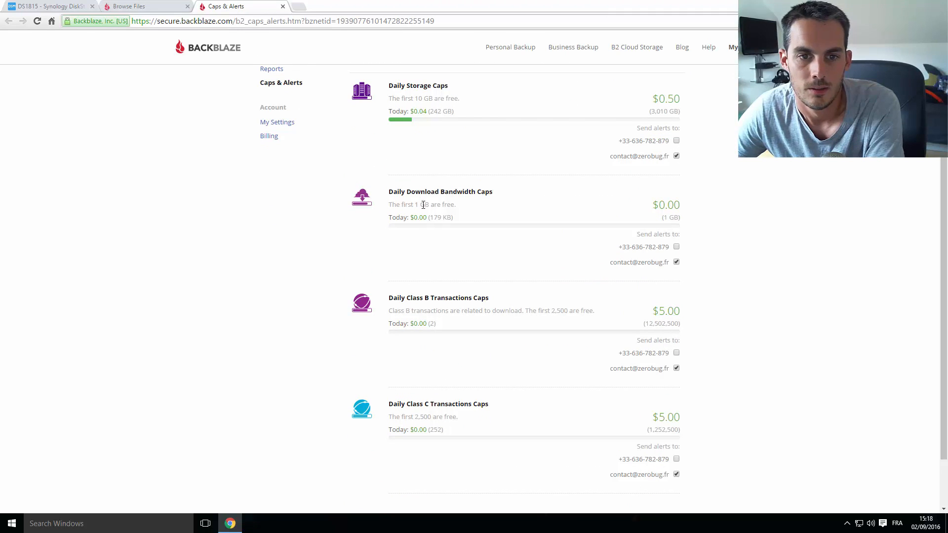
{"action": "left_click_drag", "start_coordinate": [456, 205], "coordinate": [388, 83]}
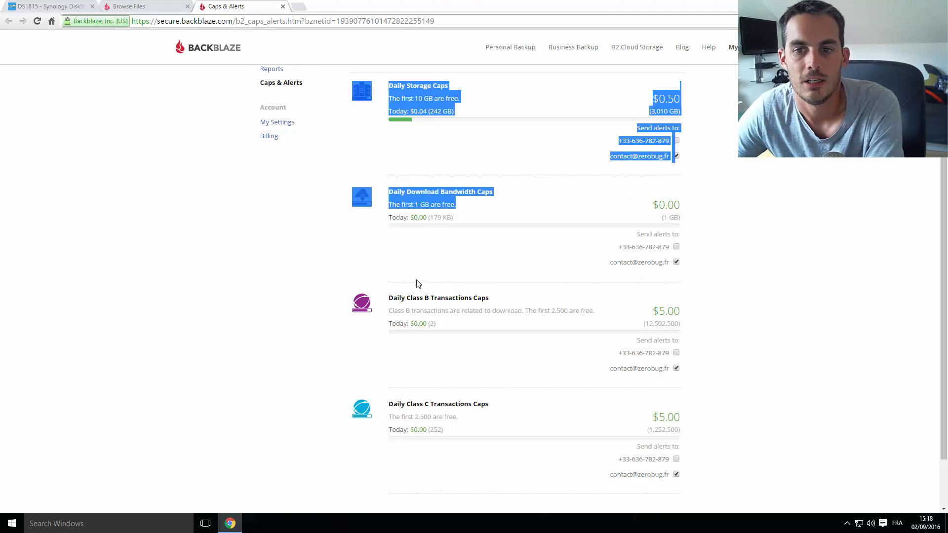
{"action": "left_click", "coordinate": [492, 202]}
Deselect the Fresnel files and open the 2006 folder of NASZeroBug
{"action": "left_click", "coordinate": [150, 7]}
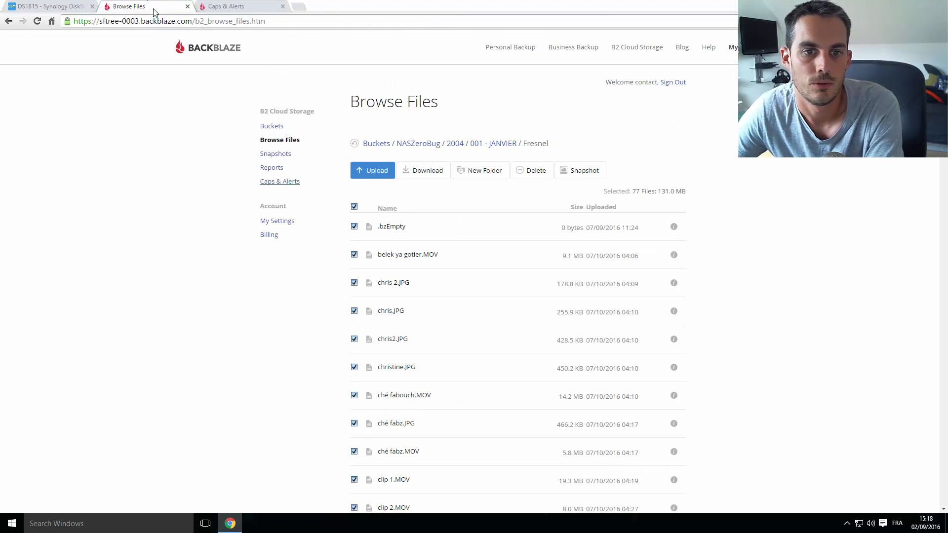
{"action": "left_click", "coordinate": [354, 207]}
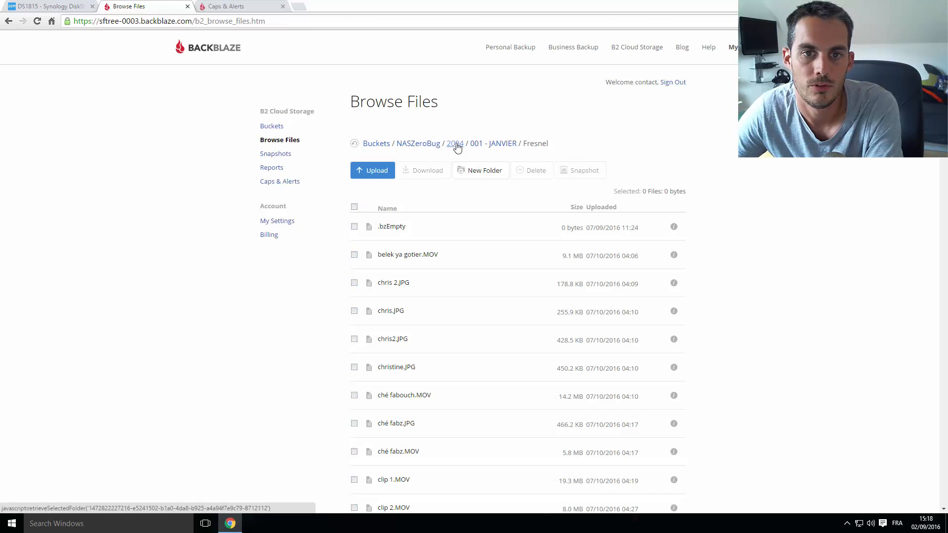
{"action": "left_click", "coordinate": [420, 145]}
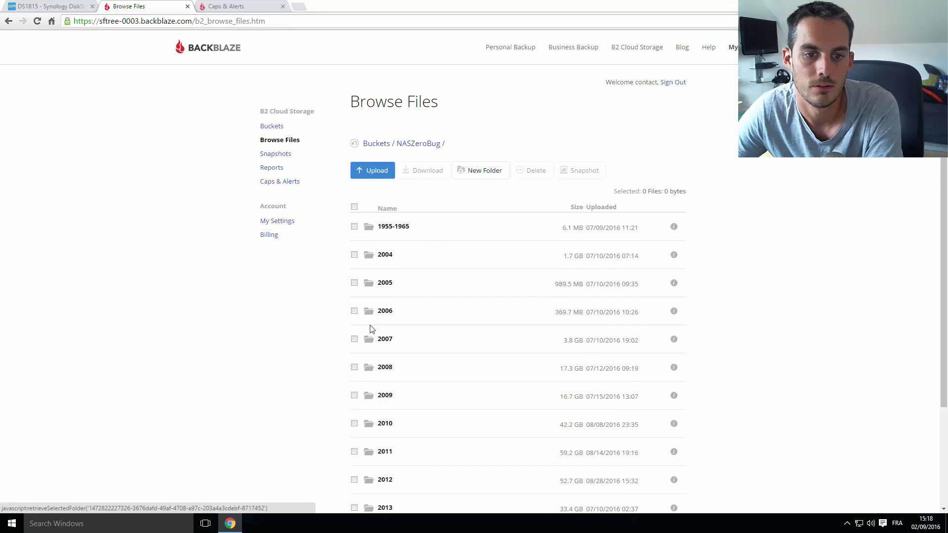
{"action": "left_click", "coordinate": [385, 311]}
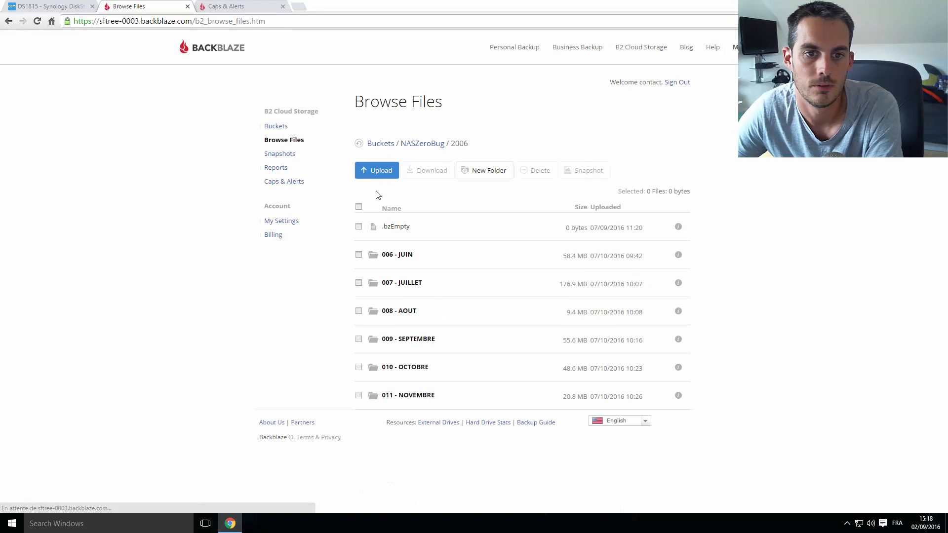
Try downloading the 006 - JUIN and 007 - JUILLET folders, cancelling each snapshot prompt
{"action": "left_click", "coordinate": [360, 256]}
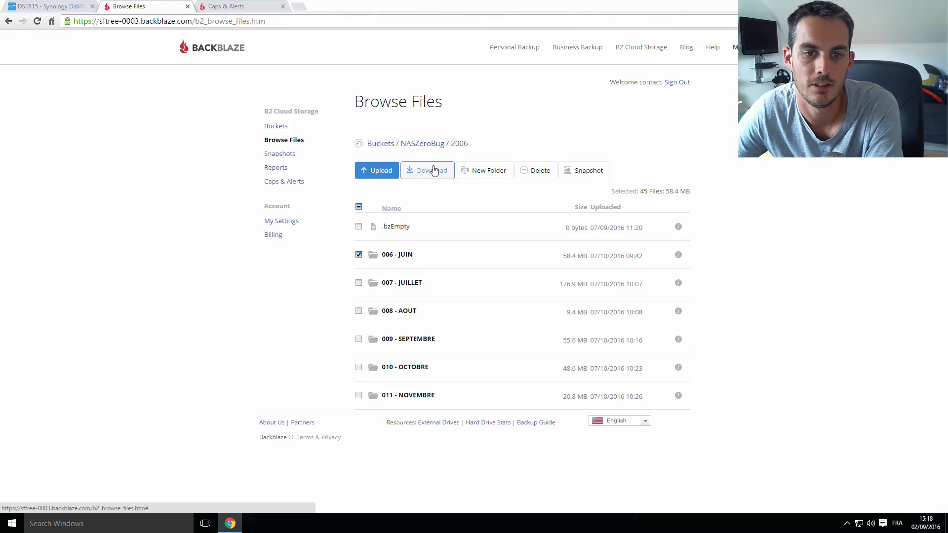
{"action": "left_click", "coordinate": [434, 171]}
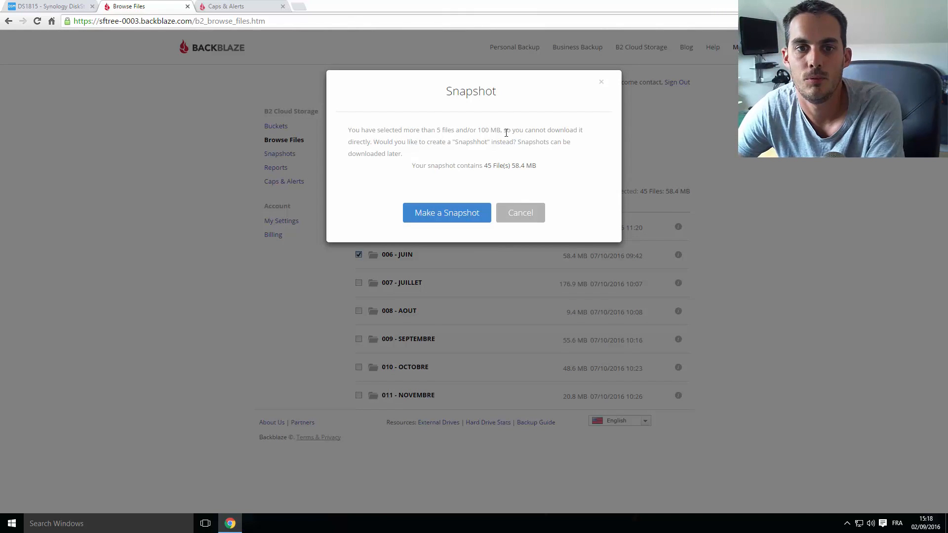
{"action": "left_click", "coordinate": [531, 219]}
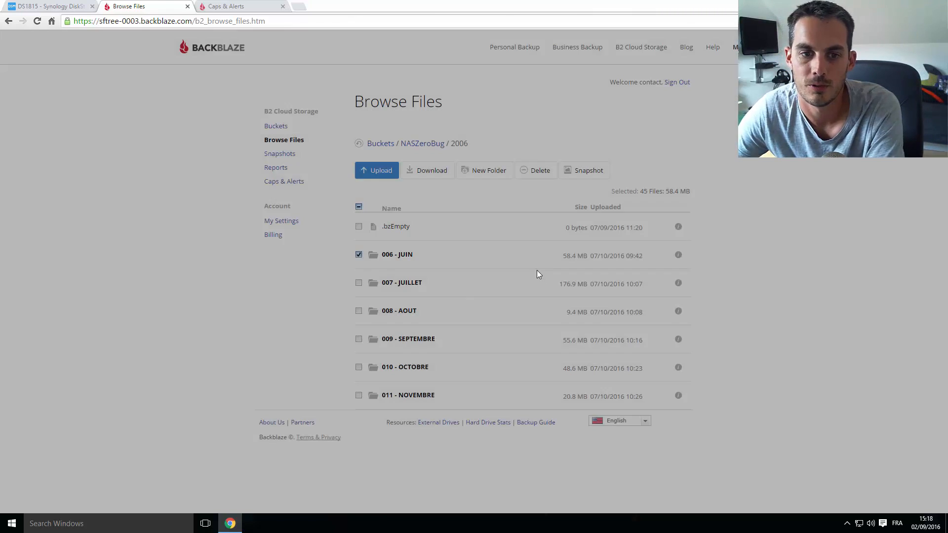
{"action": "left_click", "coordinate": [360, 256]}
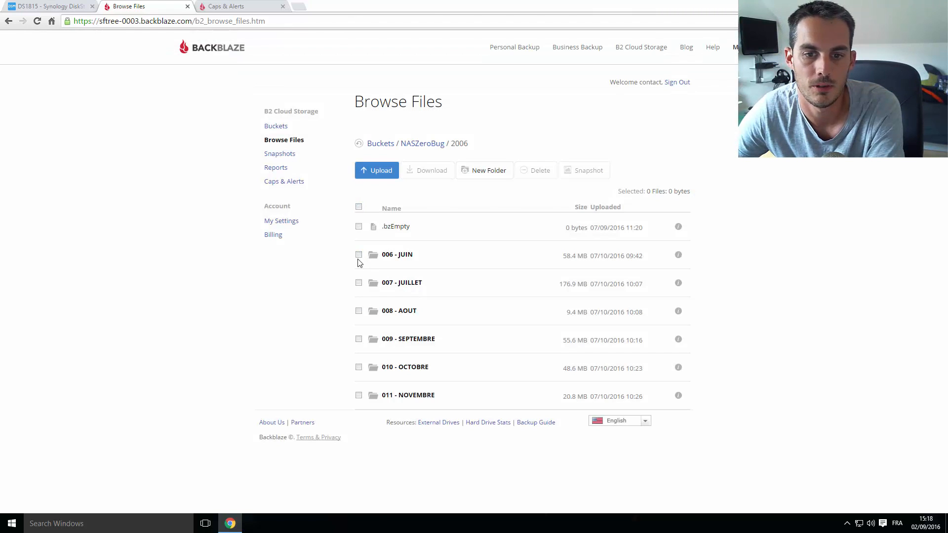
{"action": "left_click", "coordinate": [359, 312]}
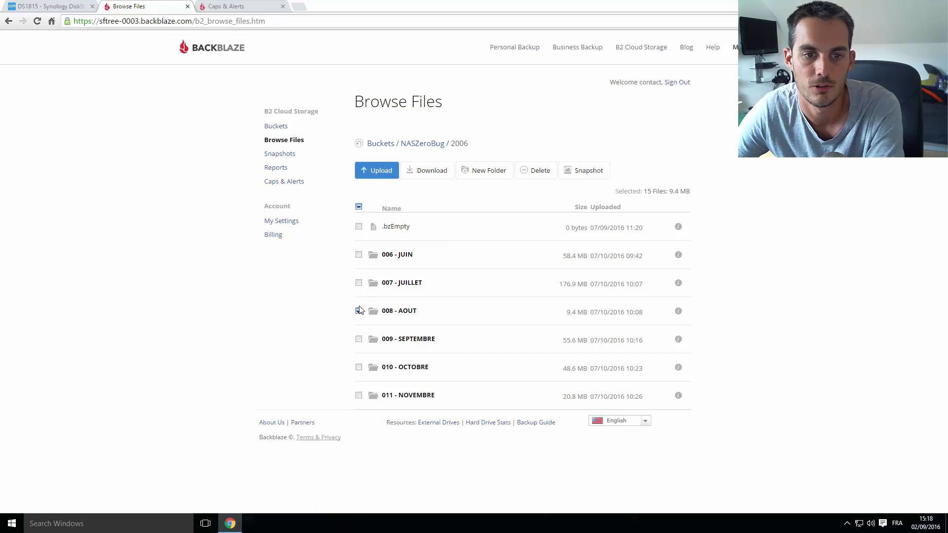
{"action": "left_click", "coordinate": [359, 311]}
{"action": "left_click", "coordinate": [359, 283]}
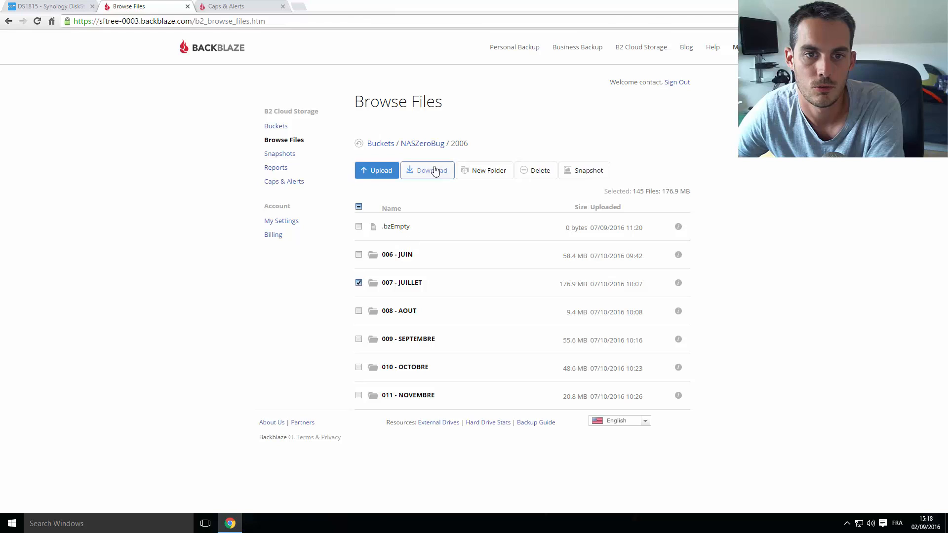
{"action": "left_click", "coordinate": [432, 171]}
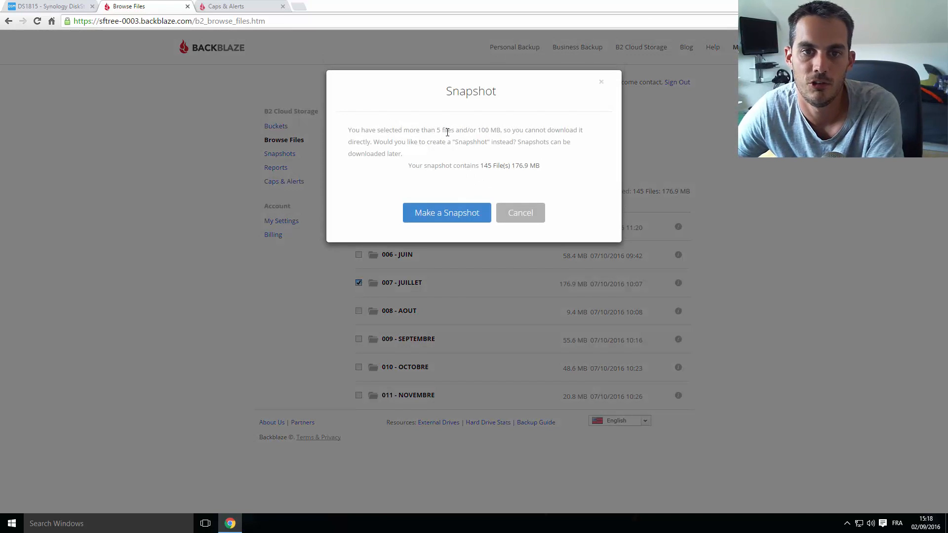
{"action": "left_click", "coordinate": [514, 212]}
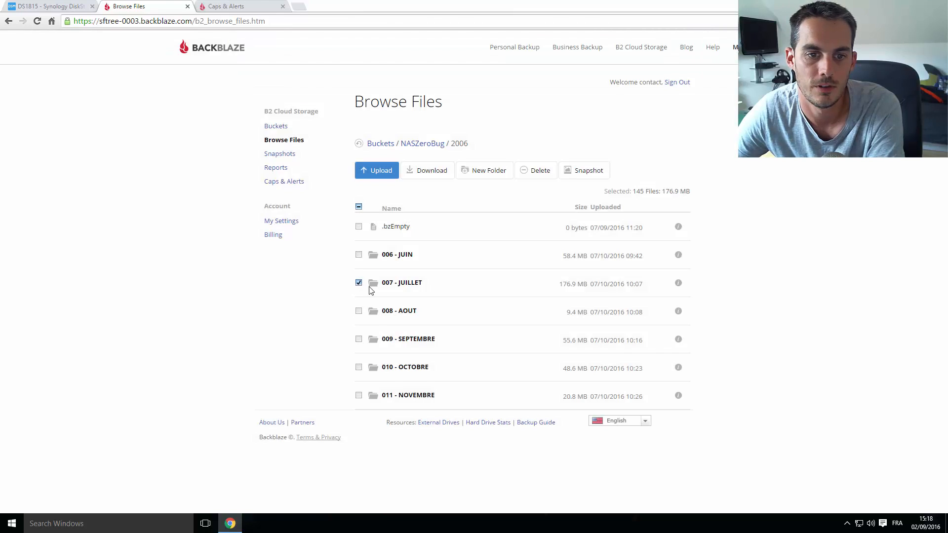
{"action": "left_click", "coordinate": [359, 284]}
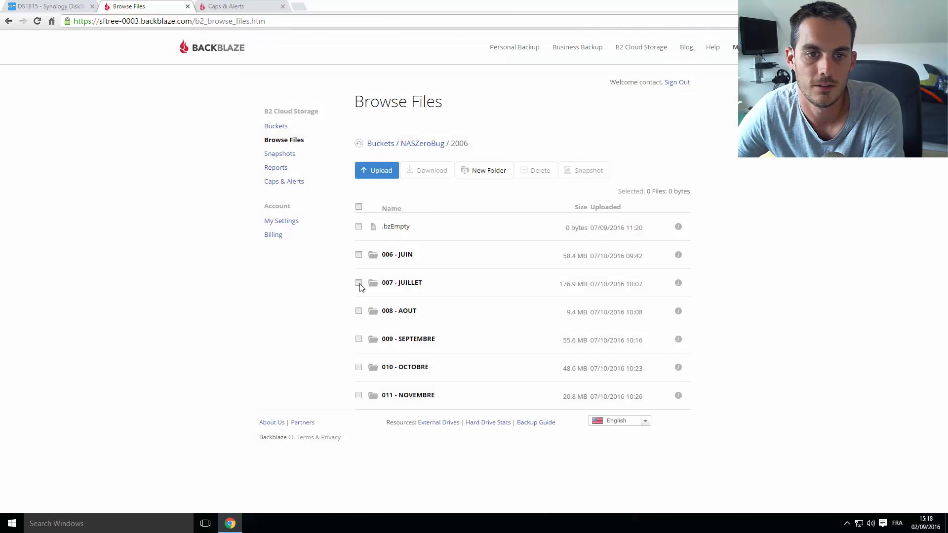
Download IMG_4570–4572.JPG from 006 - JUIN / Soiree post bac as a 3.1 MB zip
{"action": "left_click", "coordinate": [390, 255]}
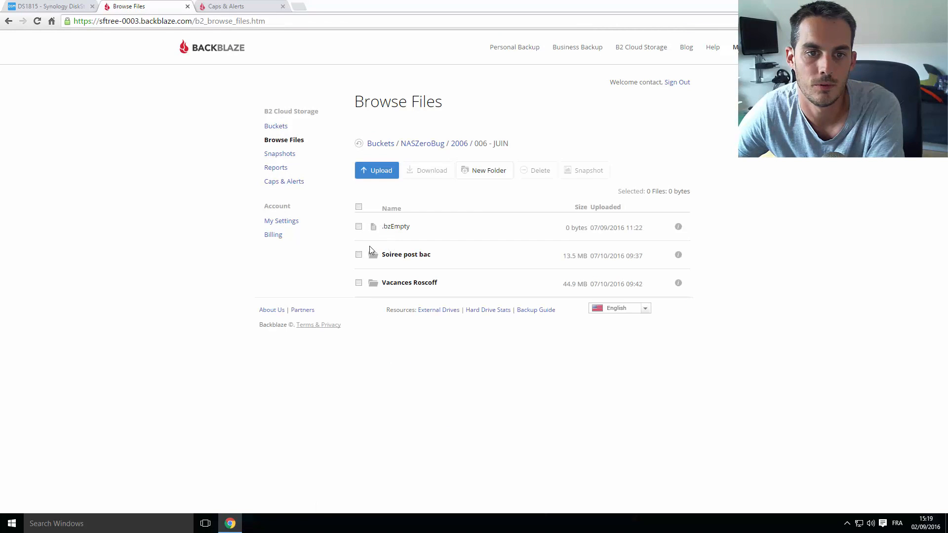
{"action": "left_click", "coordinate": [400, 254]}
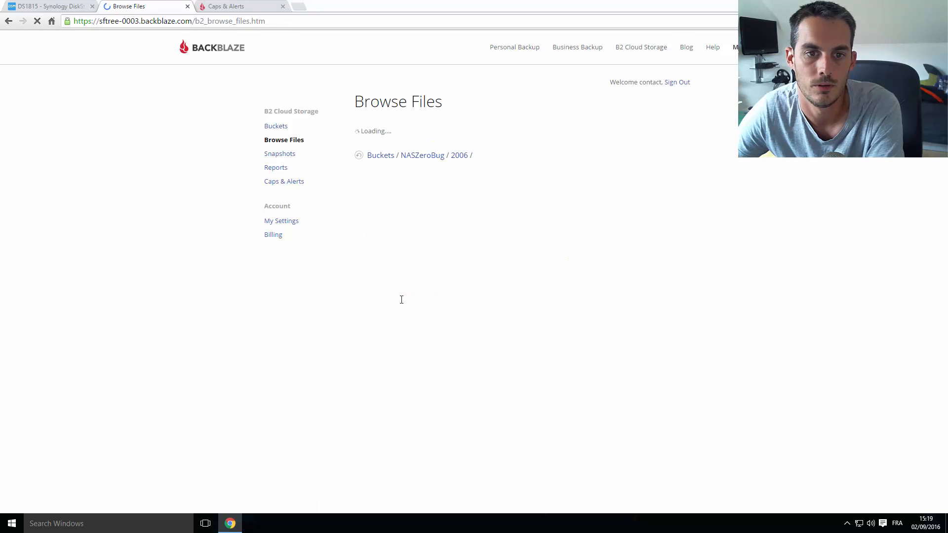
{"action": "left_click", "coordinate": [354, 255]}
{"action": "left_click", "coordinate": [354, 282]}
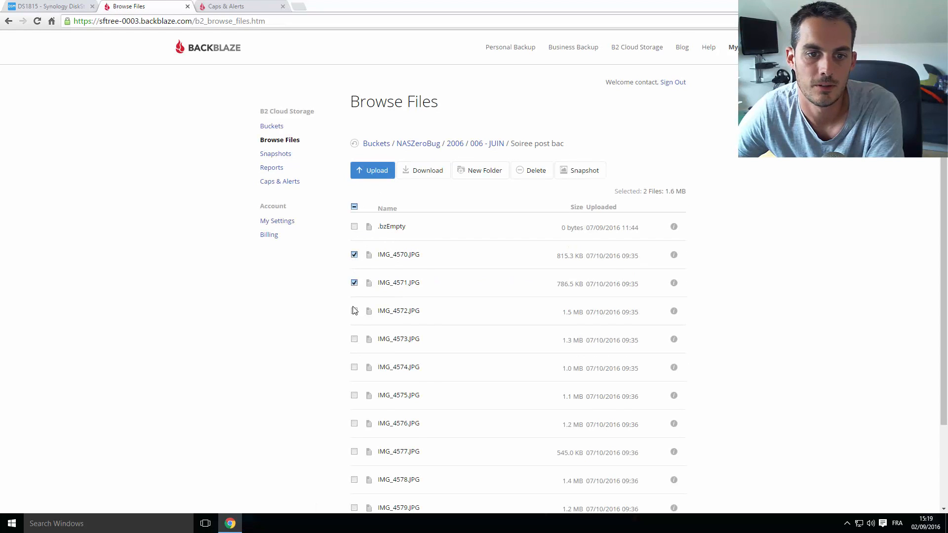
{"action": "left_click", "coordinate": [429, 170]}
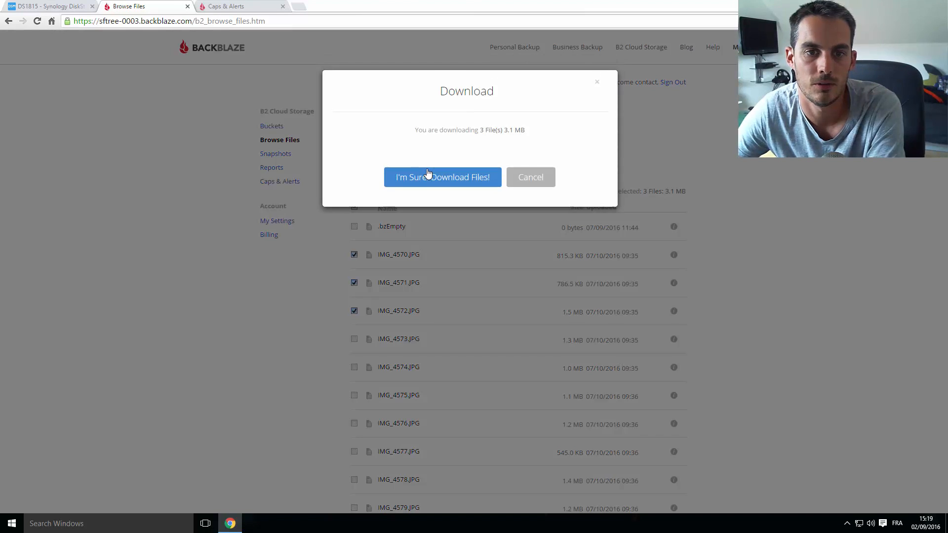
{"action": "left_click", "coordinate": [440, 177]}
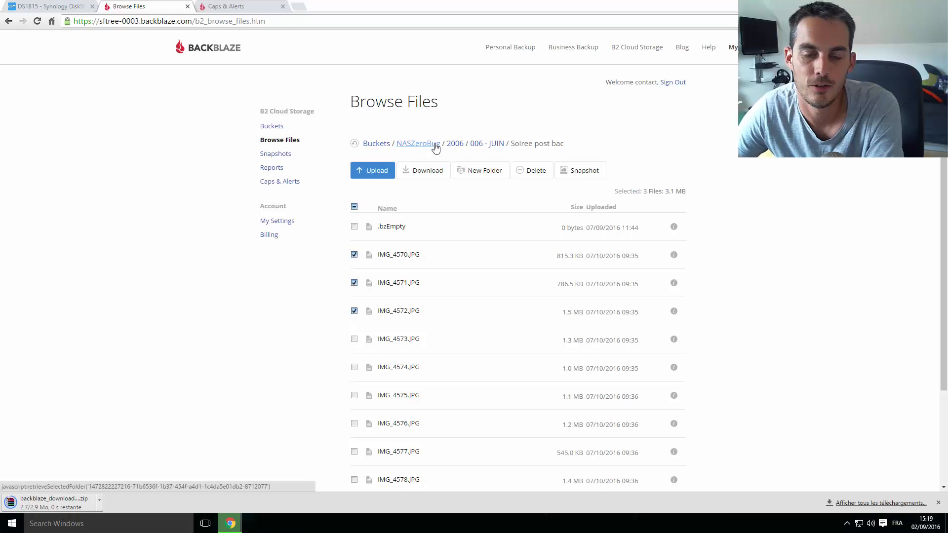
At the NASZeroBug root, try downloading the whole bucket and cancel the snapshot prompt
{"action": "left_click", "coordinate": [416, 144]}
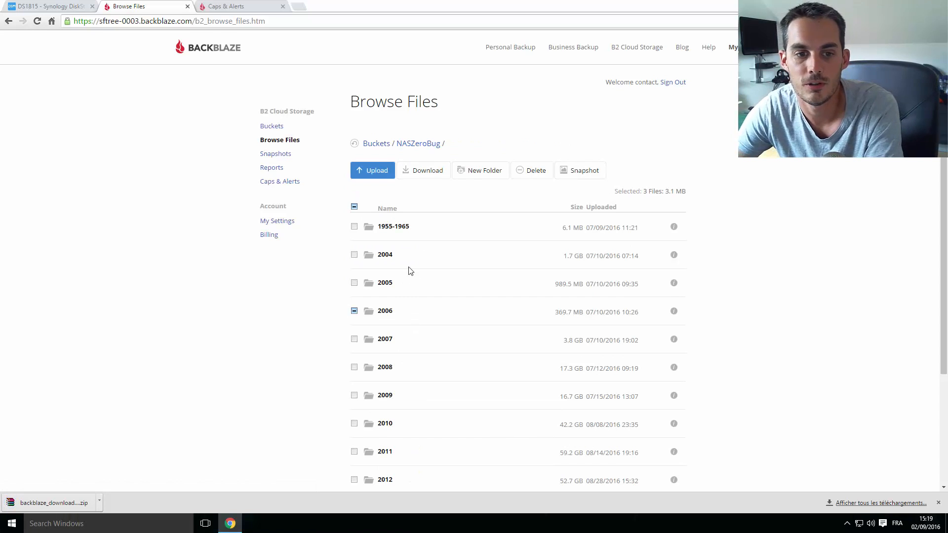
{"action": "left_click", "coordinate": [356, 312]}
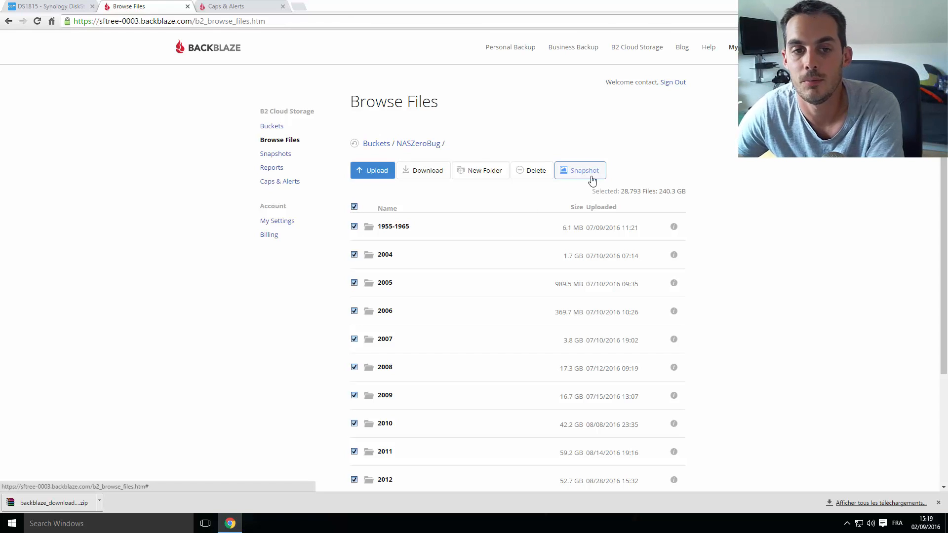
{"action": "left_click", "coordinate": [432, 168]}
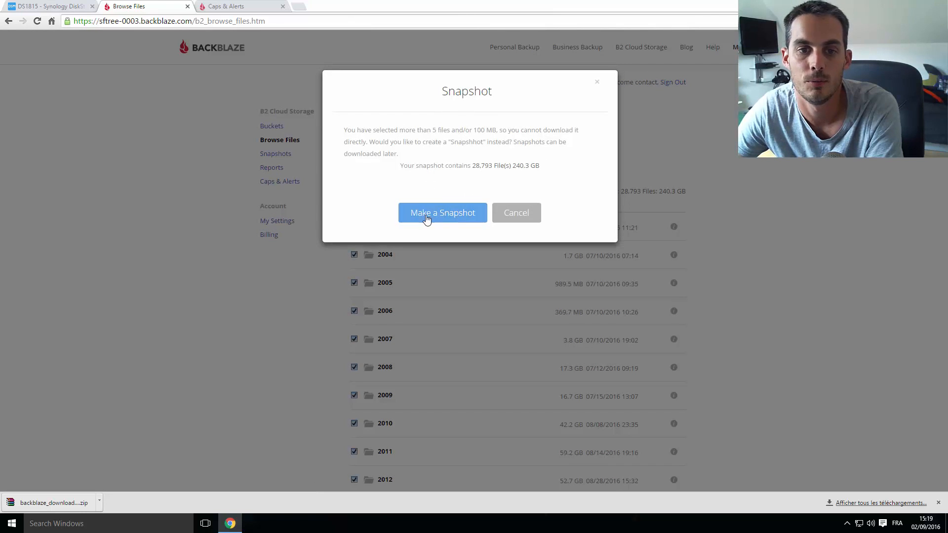
{"action": "left_click", "coordinate": [540, 212]}
Select only the 1955-1965 folder and submit a snapshot of its 17 files
{"action": "left_click", "coordinate": [354, 207]}
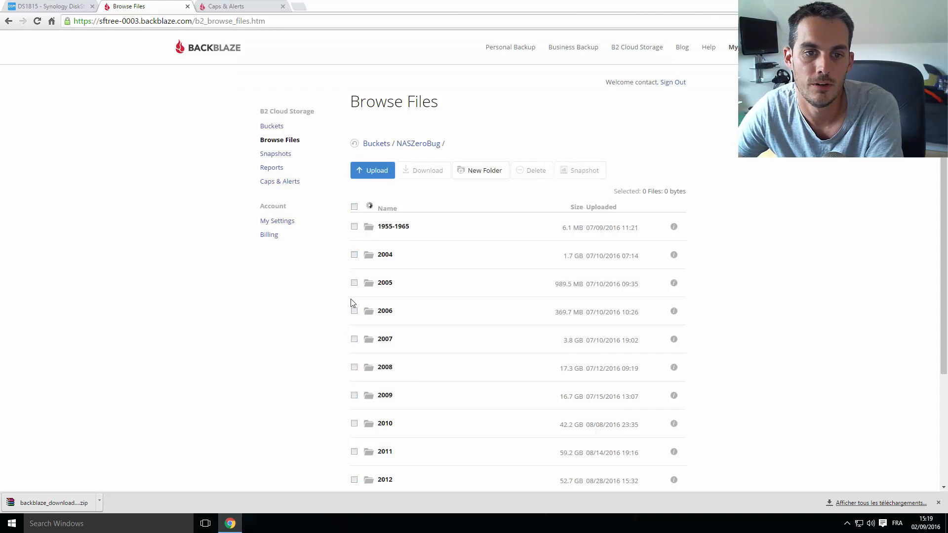
{"action": "left_click", "coordinate": [354, 226]}
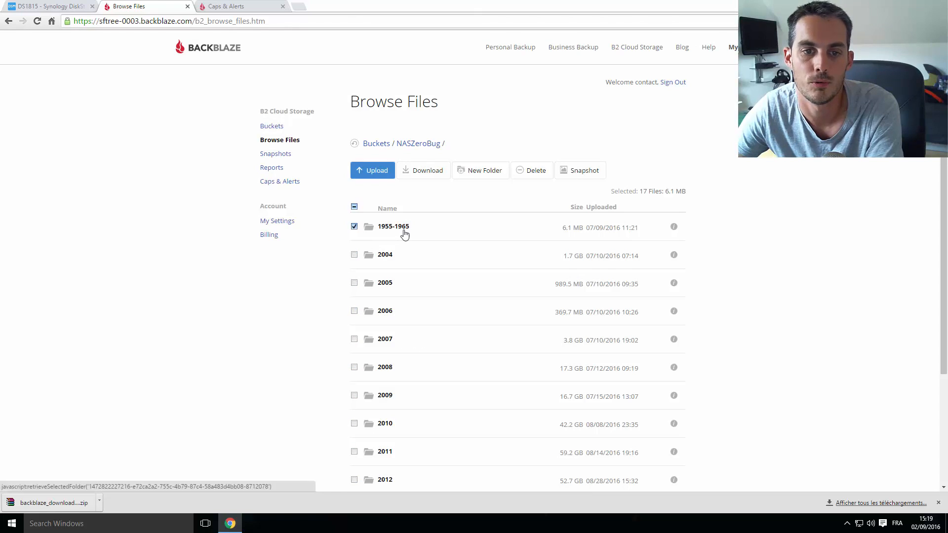
{"action": "left_click", "coordinate": [586, 173]}
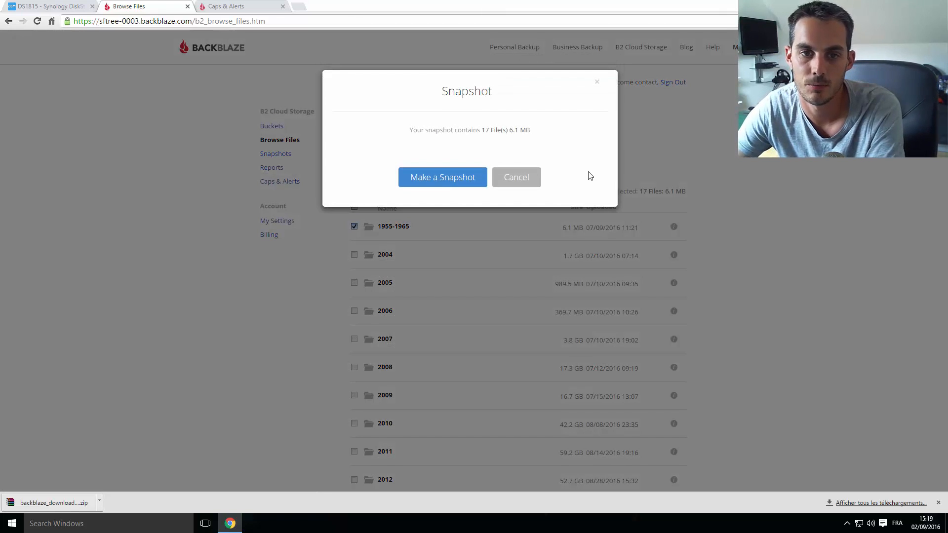
{"action": "left_click", "coordinate": [441, 178]}
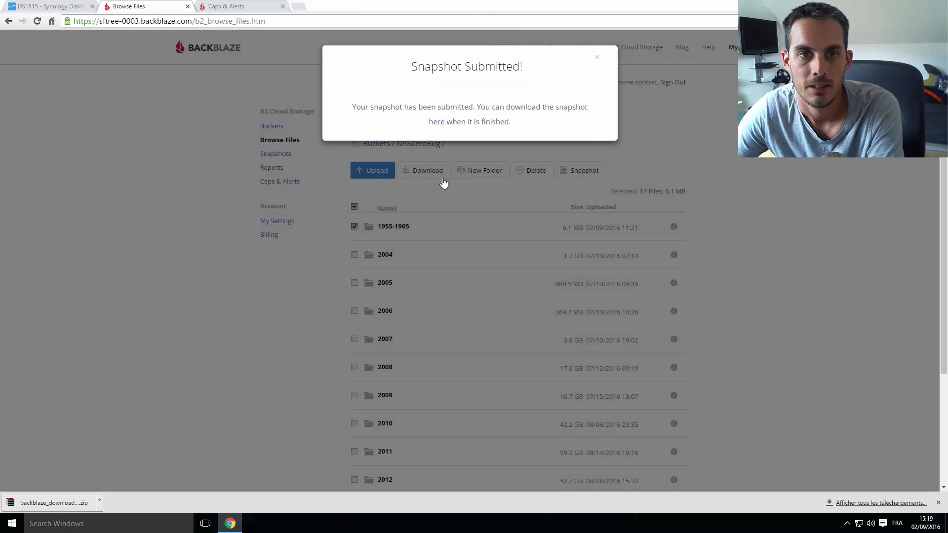
{"action": "left_click", "coordinate": [598, 57]}
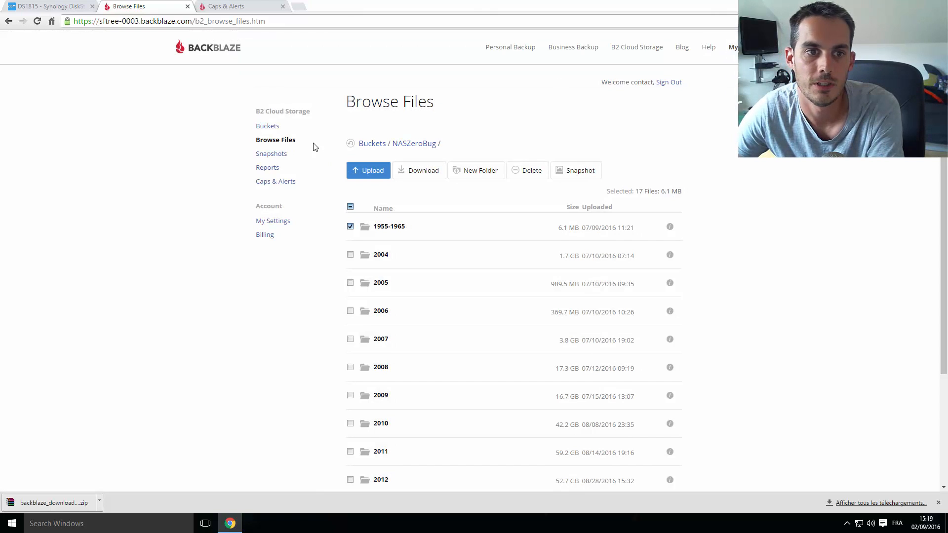
{"action": "left_click", "coordinate": [271, 154]}
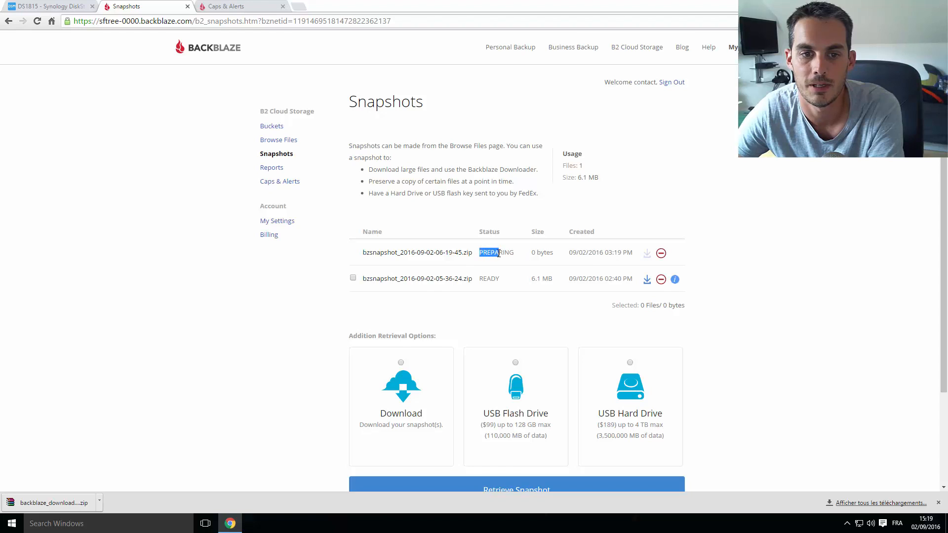
{"action": "left_click_drag", "start_coordinate": [404, 280], "coordinate": [358, 280]}
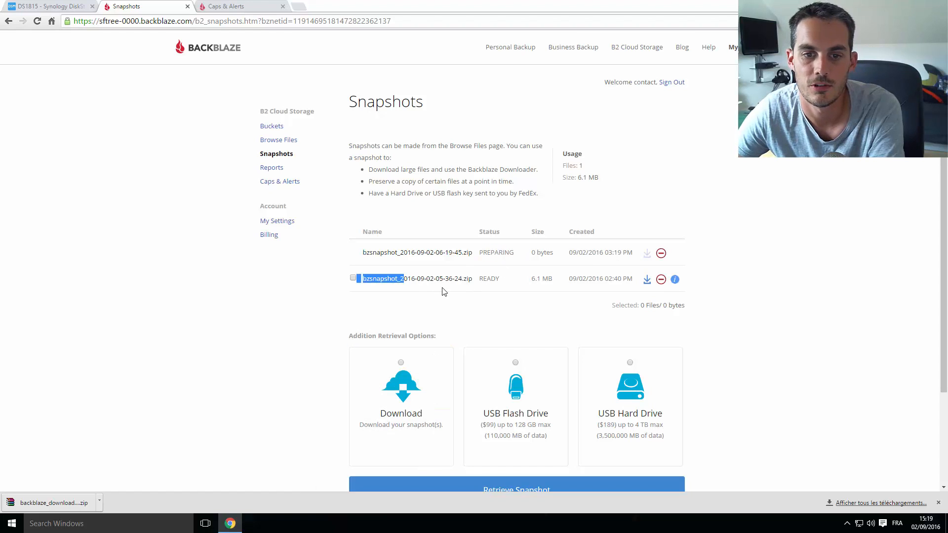
{"action": "left_click", "coordinate": [448, 287]}
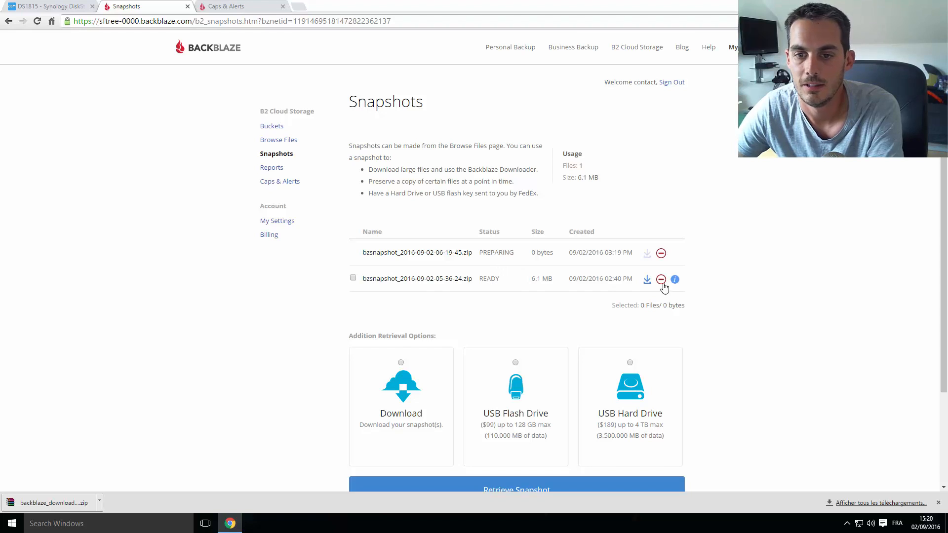
{"action": "left_click", "coordinate": [648, 280]}
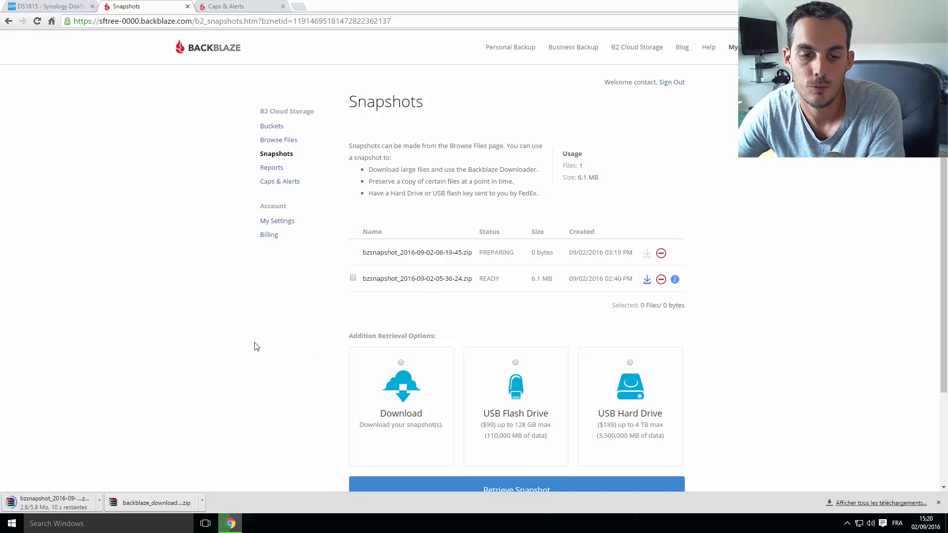
Select the ready 6.1 MB snapshot and choose USB Hard Drive retrieval ($189, up to 4 TB)
{"action": "scroll", "coordinate": [232, 349], "scroll_direction": "down", "scroll_amount": 2}
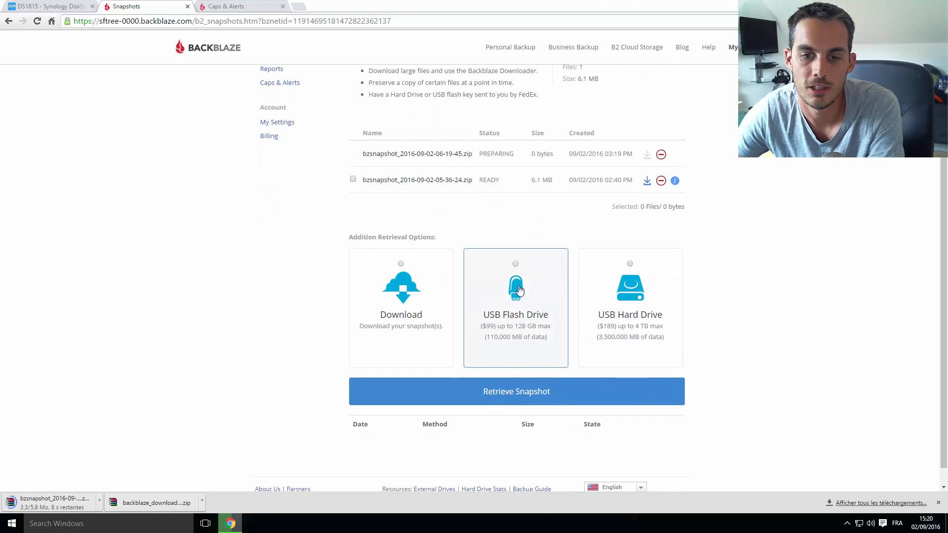
{"action": "left_click", "coordinate": [530, 278]}
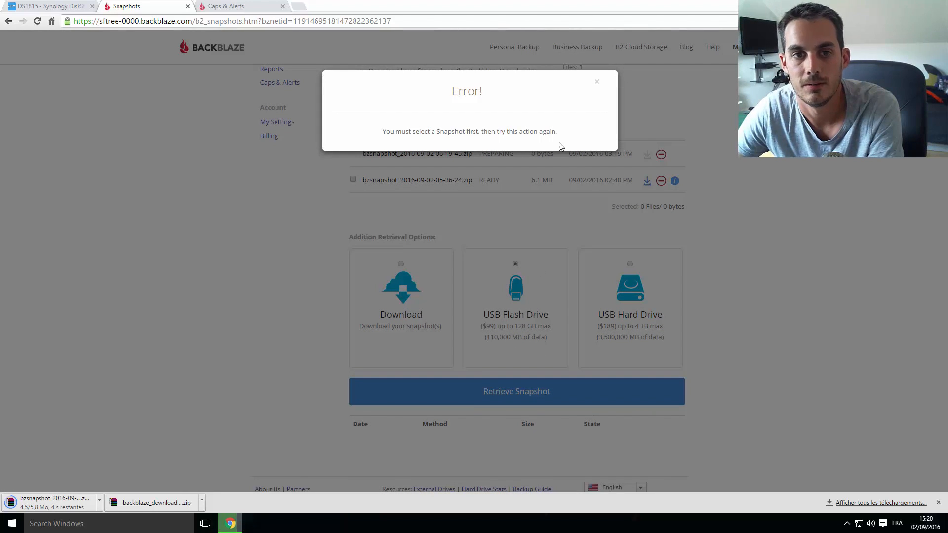
{"action": "left_click", "coordinate": [597, 87]}
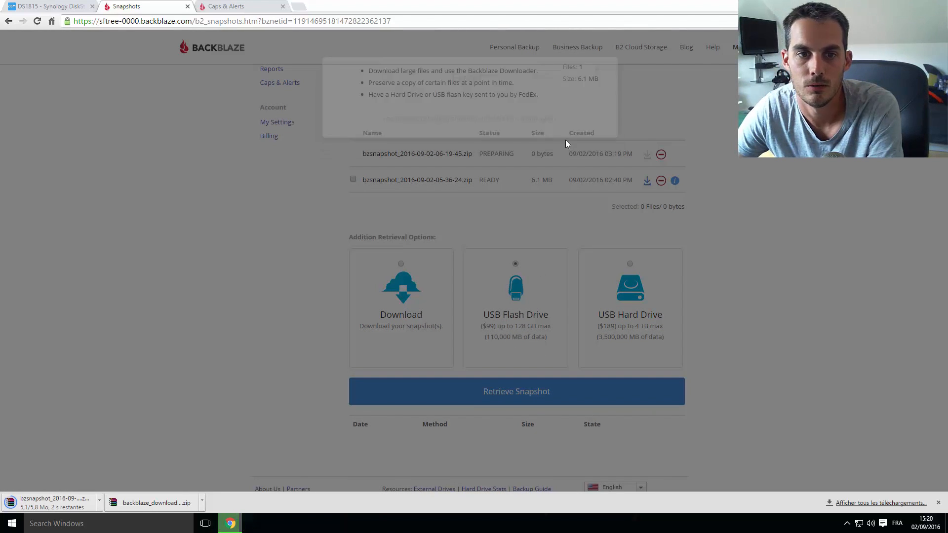
{"action": "left_click", "coordinate": [353, 180]}
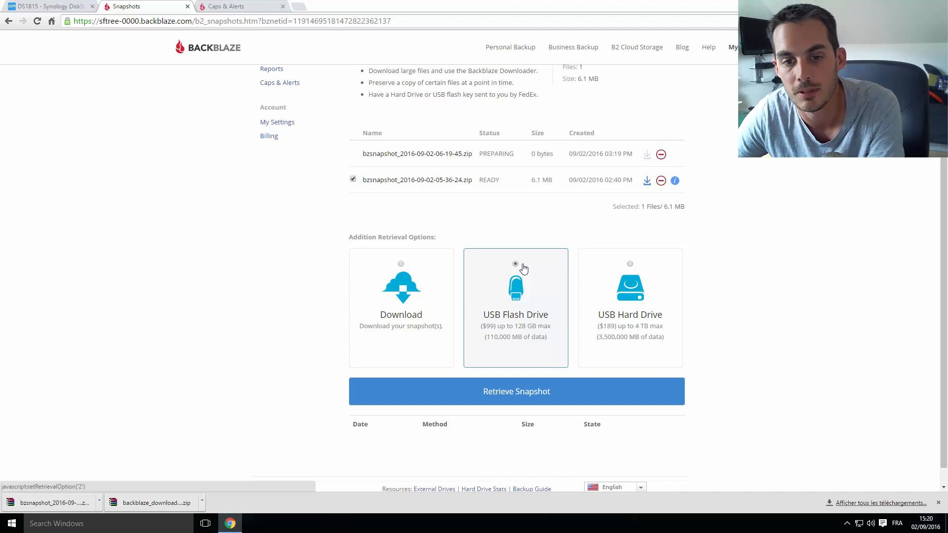
{"action": "left_click", "coordinate": [618, 349]}
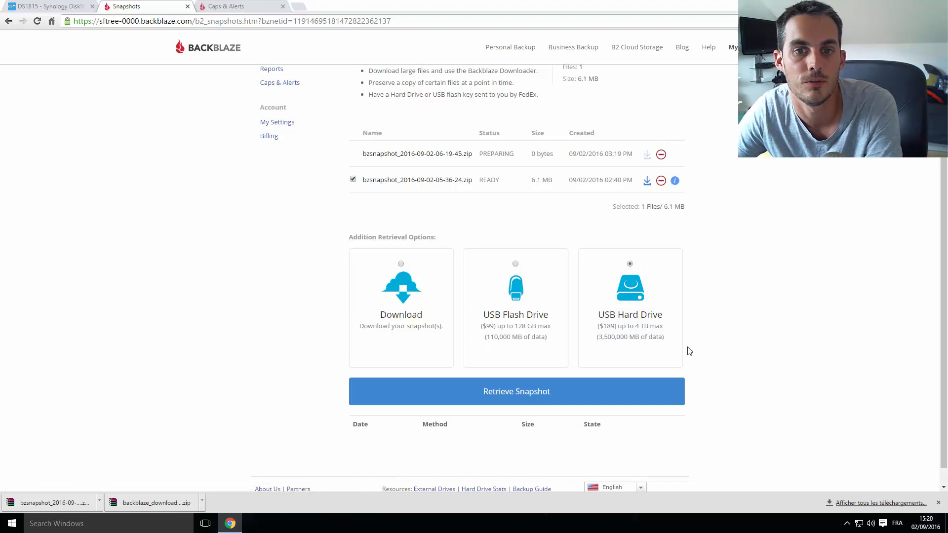
{"action": "scroll", "coordinate": [715, 357], "scroll_direction": "up", "scroll_amount": 2}
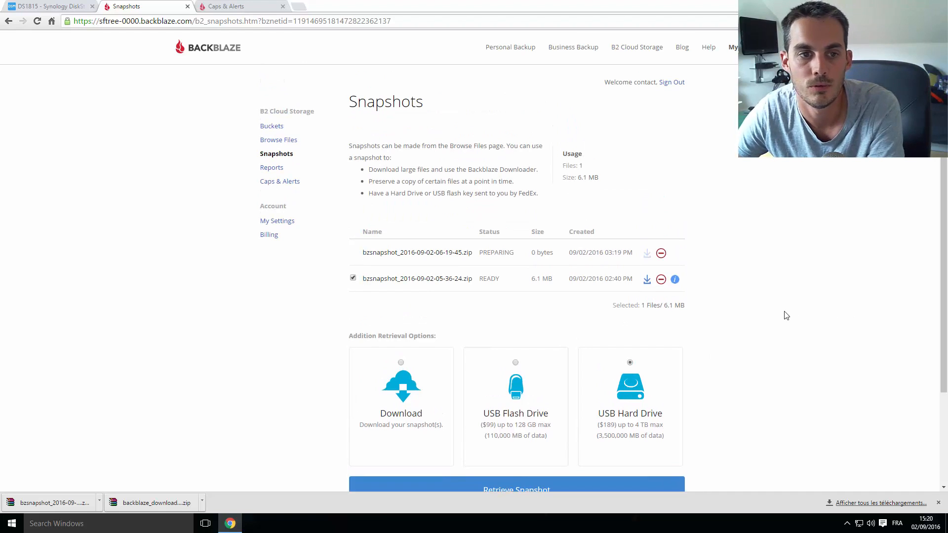
Review the September usage totals and transactions chart, then go to Caps & Alerts
{"action": "left_click", "coordinate": [276, 169]}
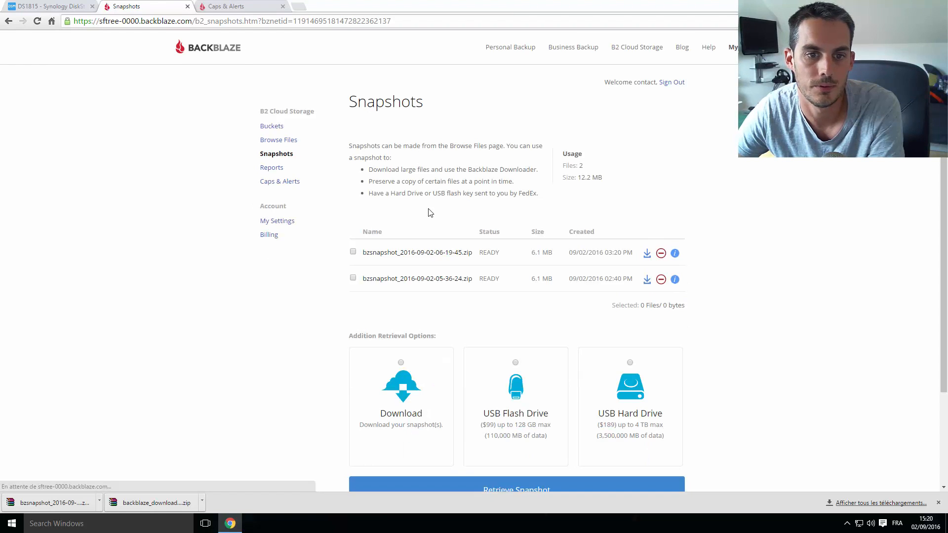
{"action": "left_click", "coordinate": [271, 168]}
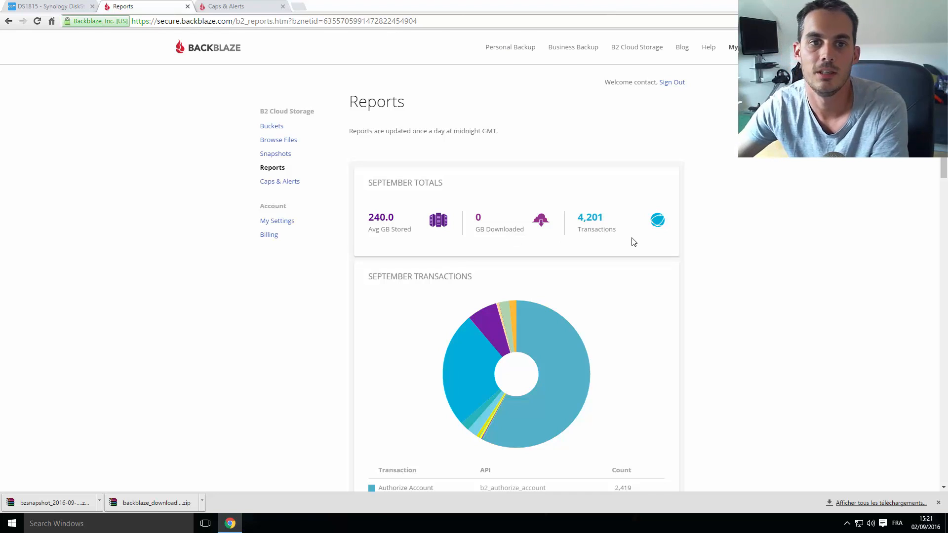
{"action": "scroll", "coordinate": [680, 255], "scroll_direction": "down", "scroll_amount": 1}
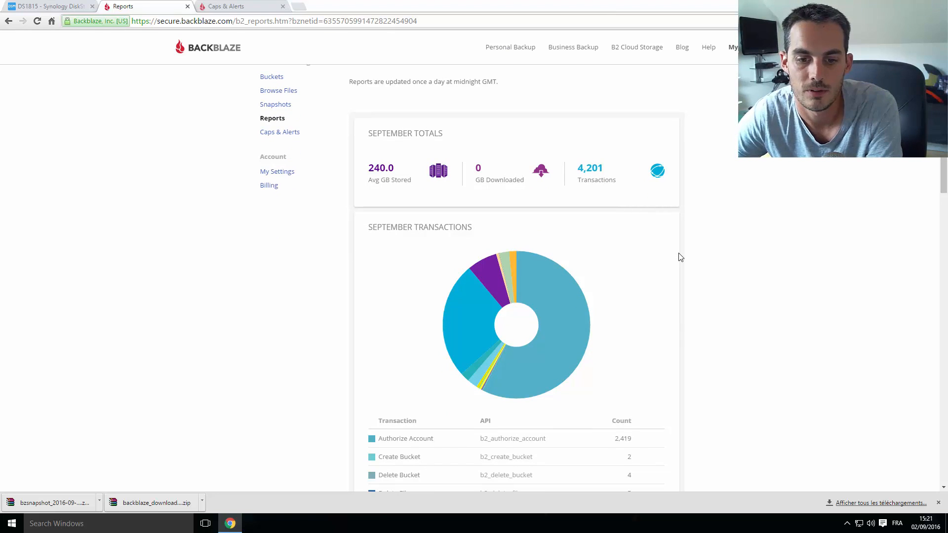
{"action": "scroll", "coordinate": [539, 291], "scroll_direction": "up", "scroll_amount": 1}
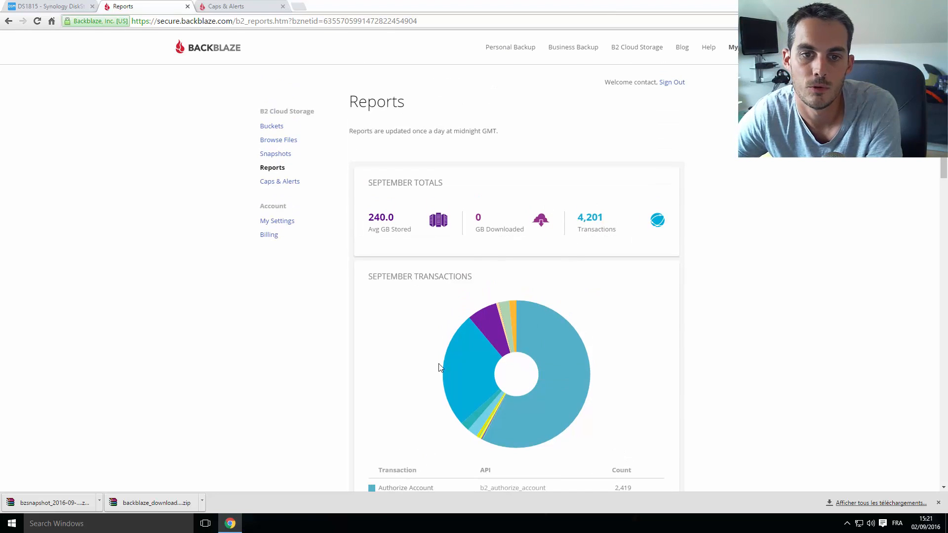
{"action": "left_click", "coordinate": [278, 184]}
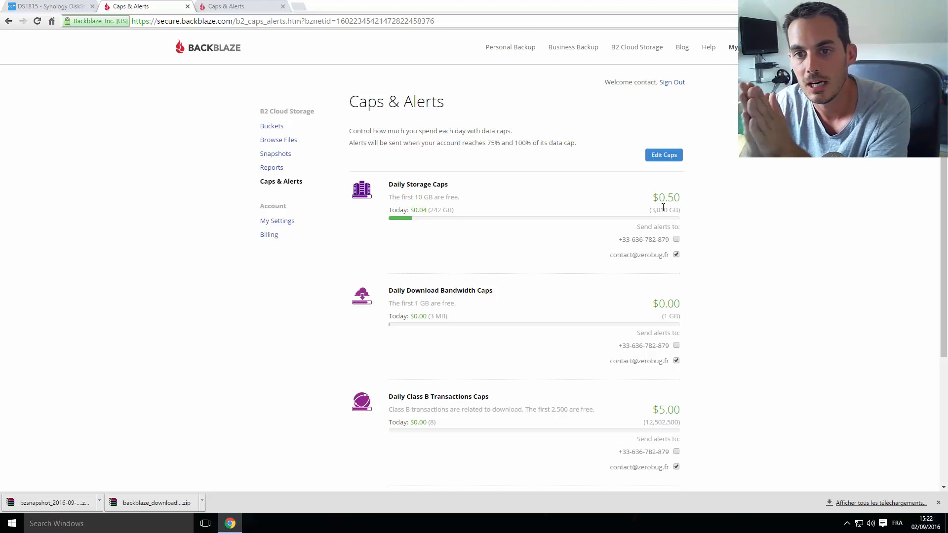
Launch Calculator and divide 0.50 by 0.005, getting 100
{"action": "key", "text": "super+r"}
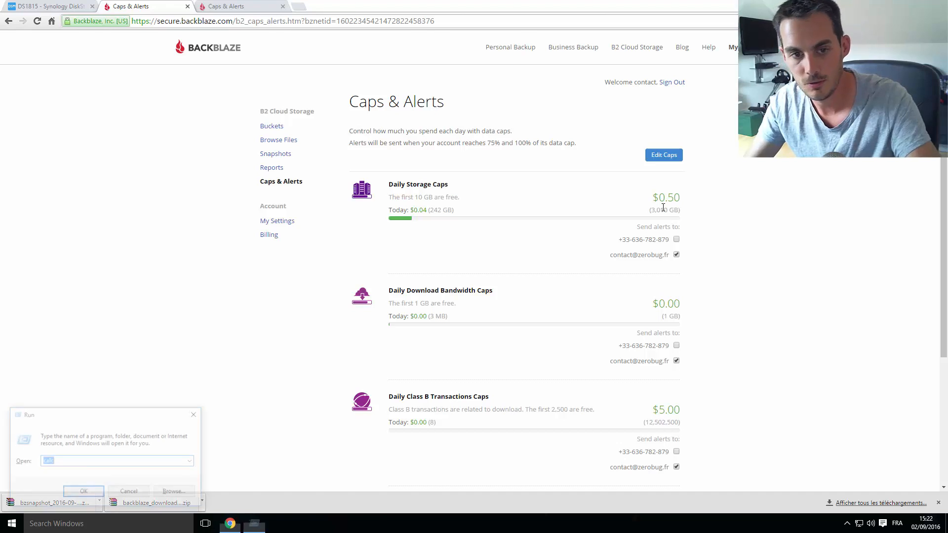
{"action": "type", "text": "cmd"}
{"action": "key", "text": "Return"}
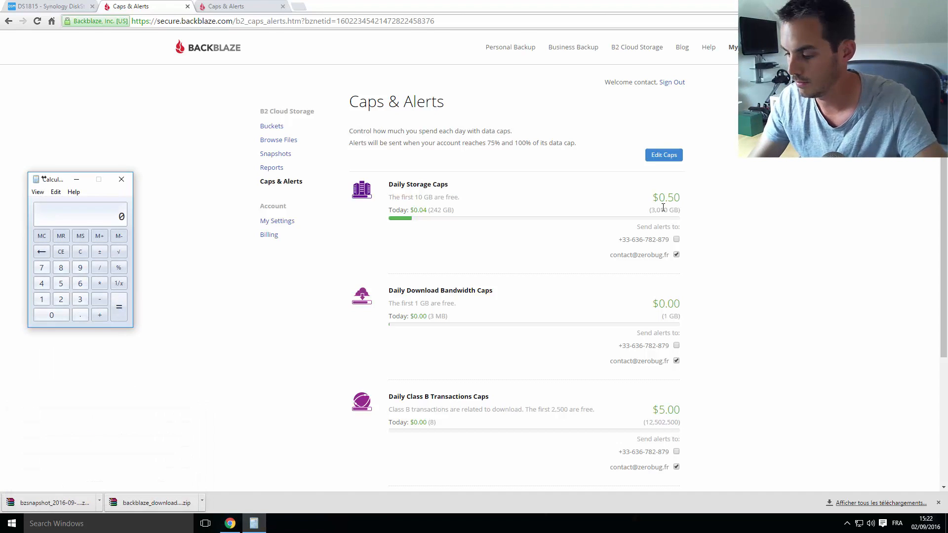
{"action": "type", "text": "0.05"}
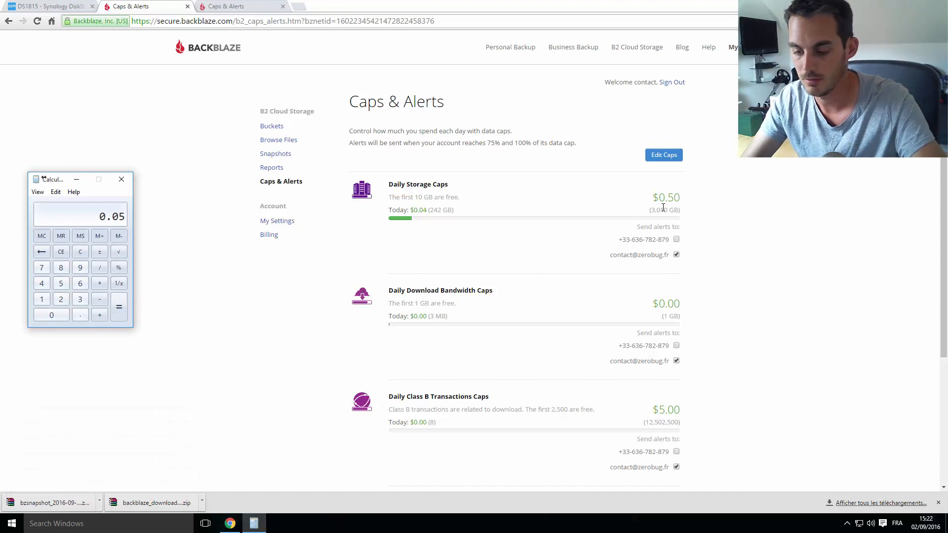
{"action": "key", "text": "BackSpace"}
{"action": "key", "text": "BackSpace"}
{"action": "type", "text": "50"}
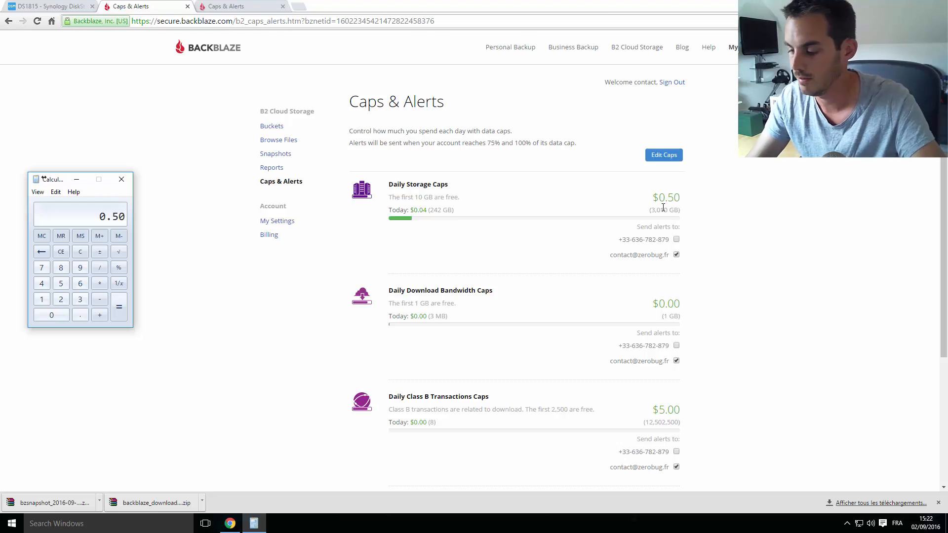
{"action": "type", "text": "/"}
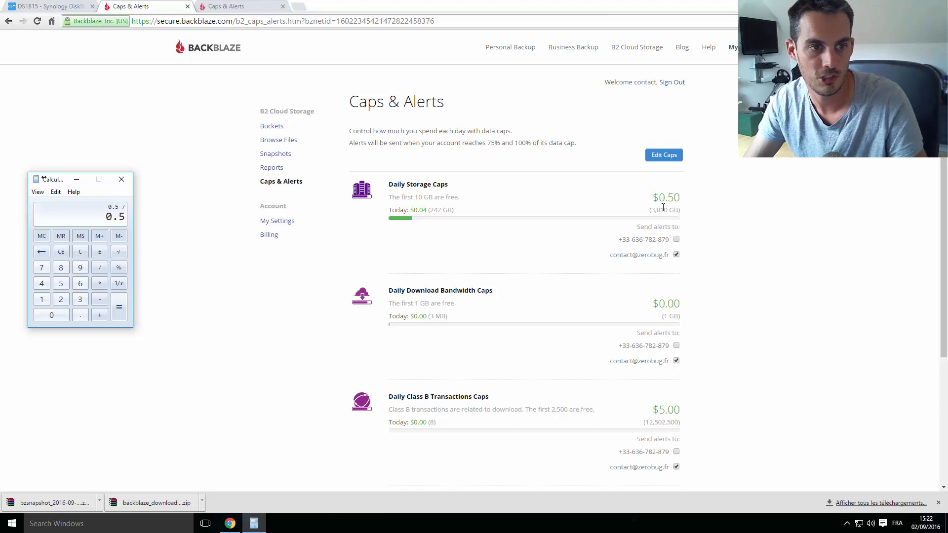
{"action": "type", "text": "0.005"}
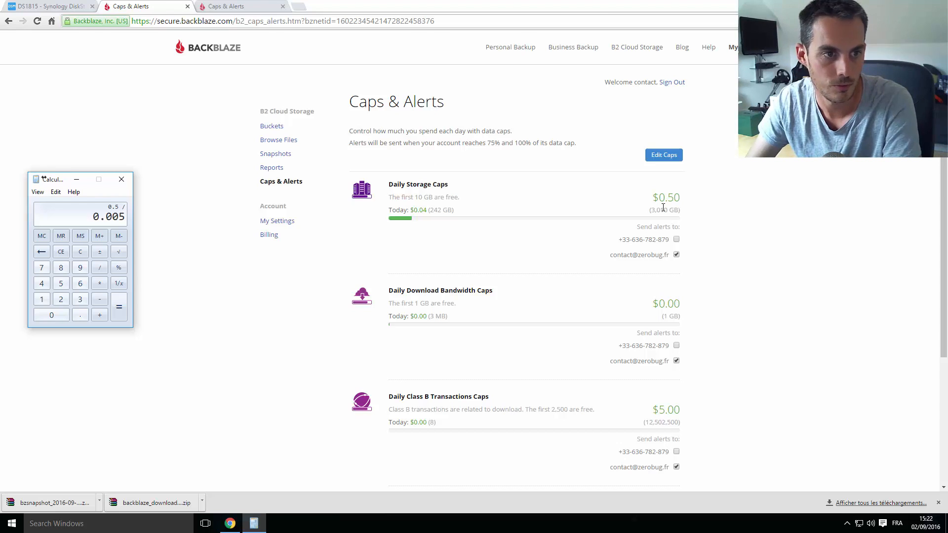
{"action": "key", "text": "Return"}
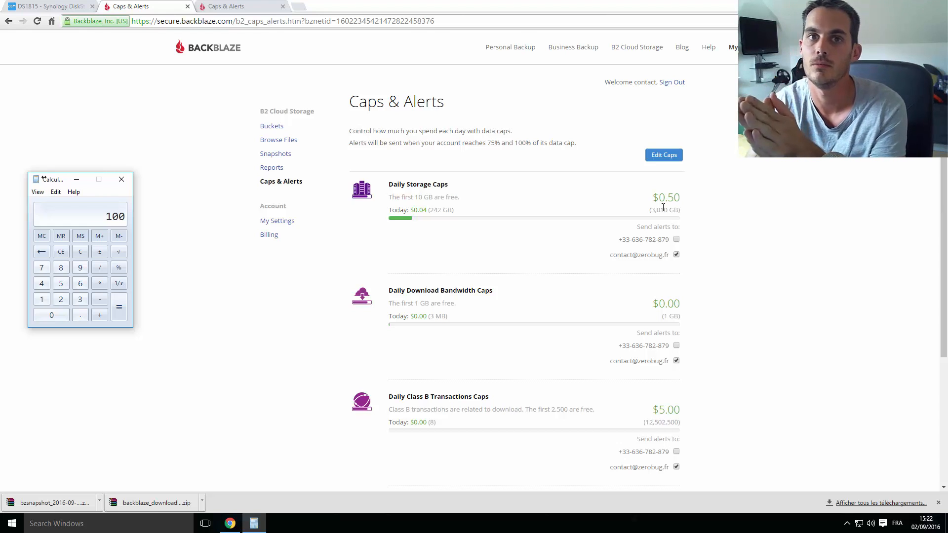
Open the caps editor, select the 0.50 storage cap value, and cancel without saving
{"action": "left_click", "coordinate": [664, 156]}
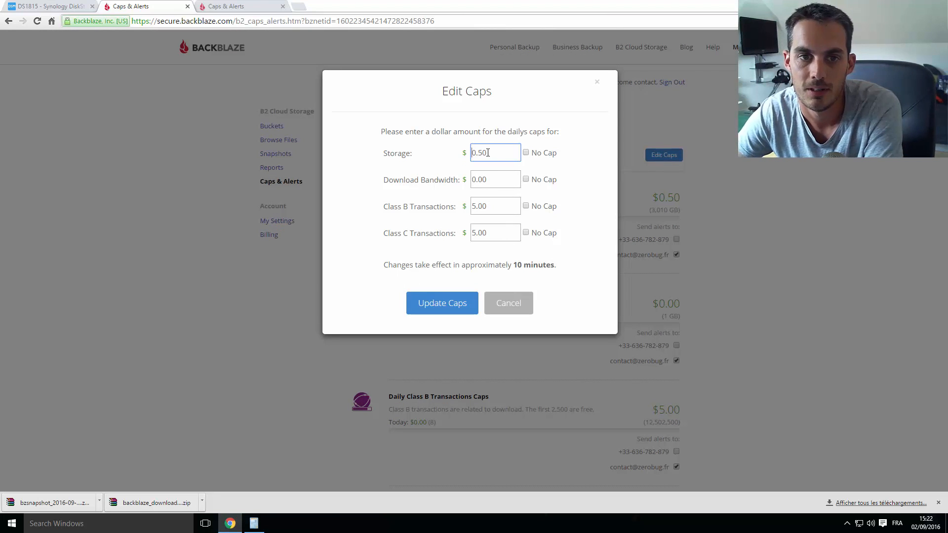
{"action": "key", "text": "ctrl+a"}
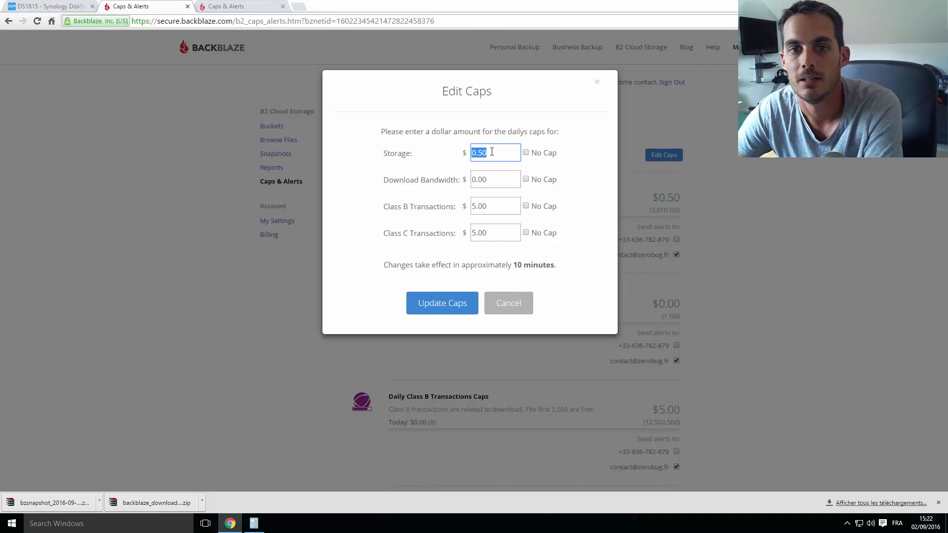
{"action": "left_click", "coordinate": [485, 153]}
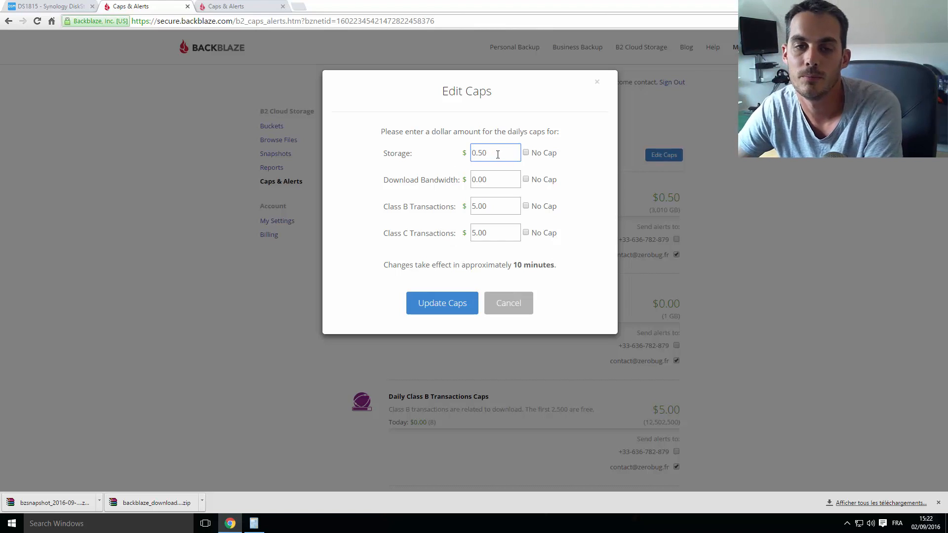
{"action": "double_click", "coordinate": [498, 154]}
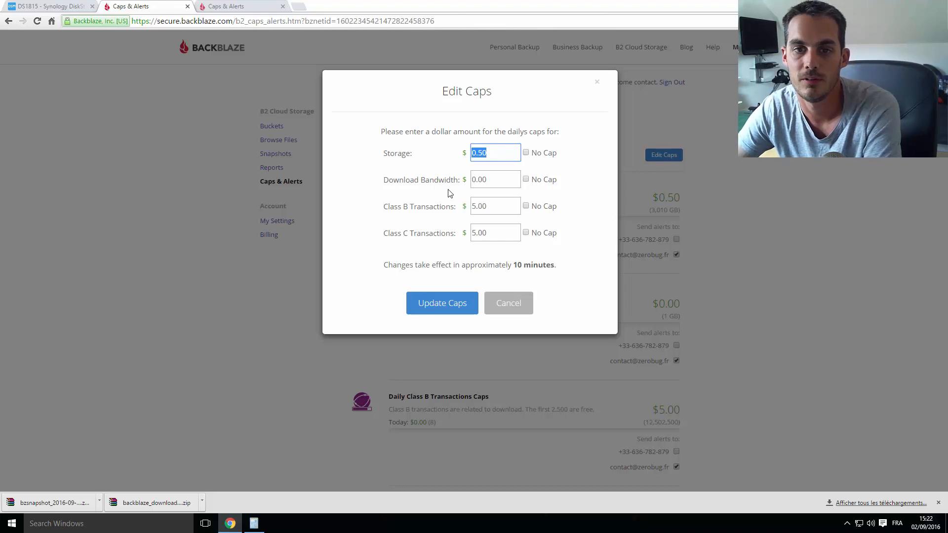
{"action": "left_click", "coordinate": [508, 305]}
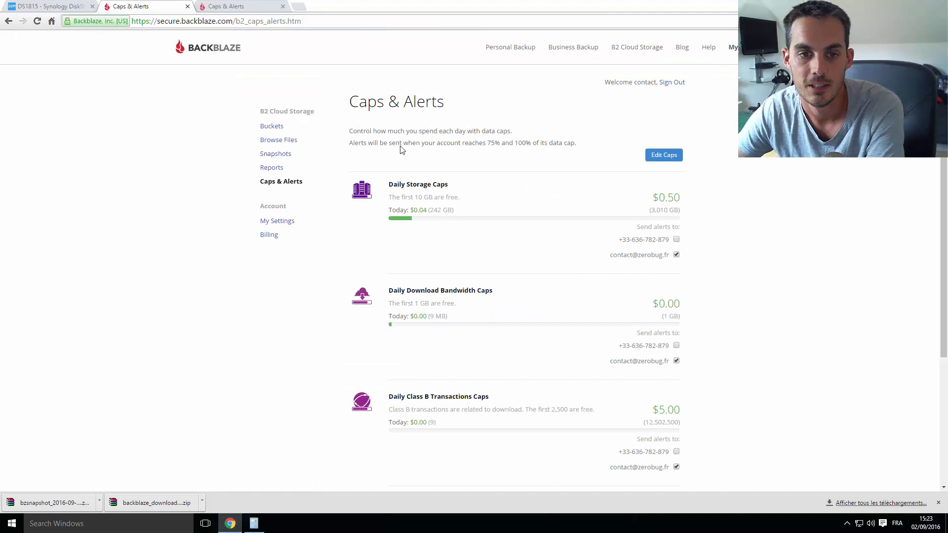
{"action": "scroll", "coordinate": [402, 154], "scroll_direction": "down", "scroll_amount": 3}
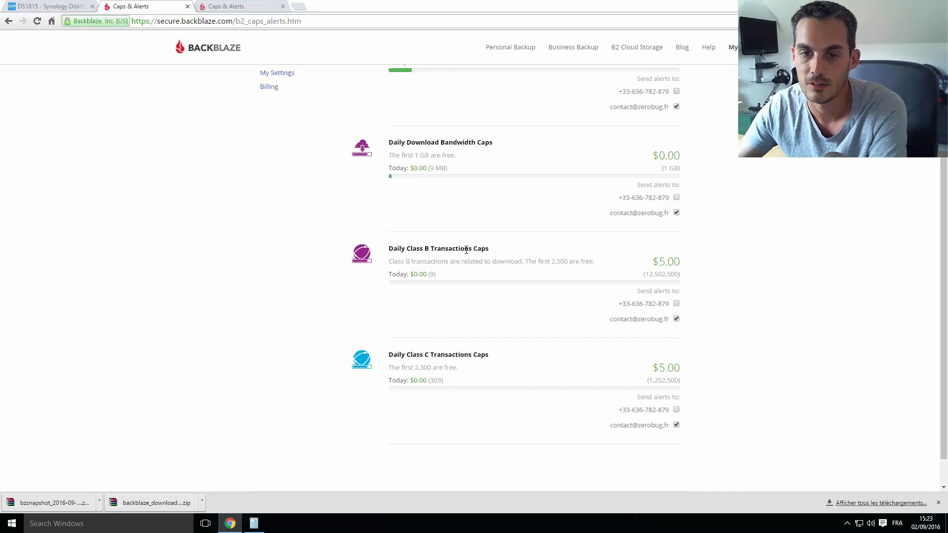
{"action": "scroll", "coordinate": [512, 274], "scroll_direction": "up", "scroll_amount": 2}
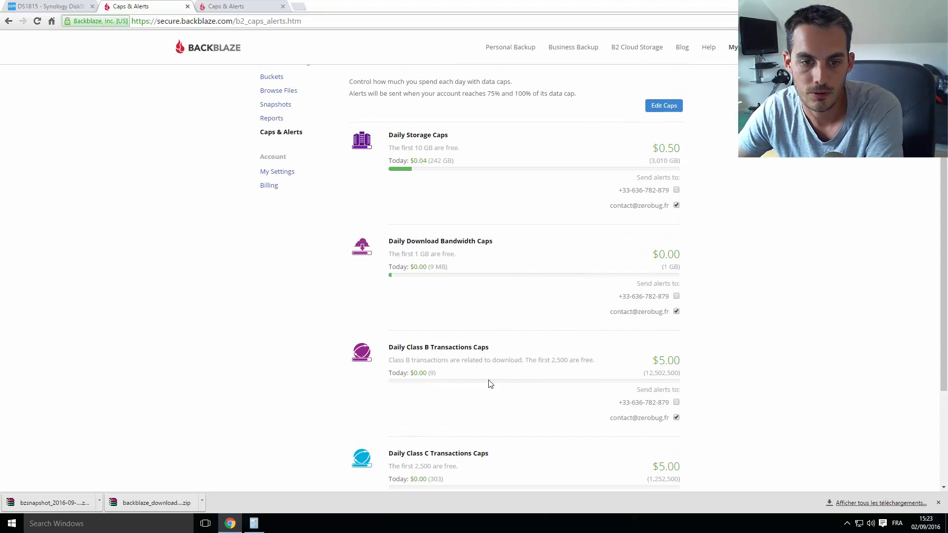
{"action": "scroll", "coordinate": [289, 222], "scroll_direction": "up", "scroll_amount": 1}
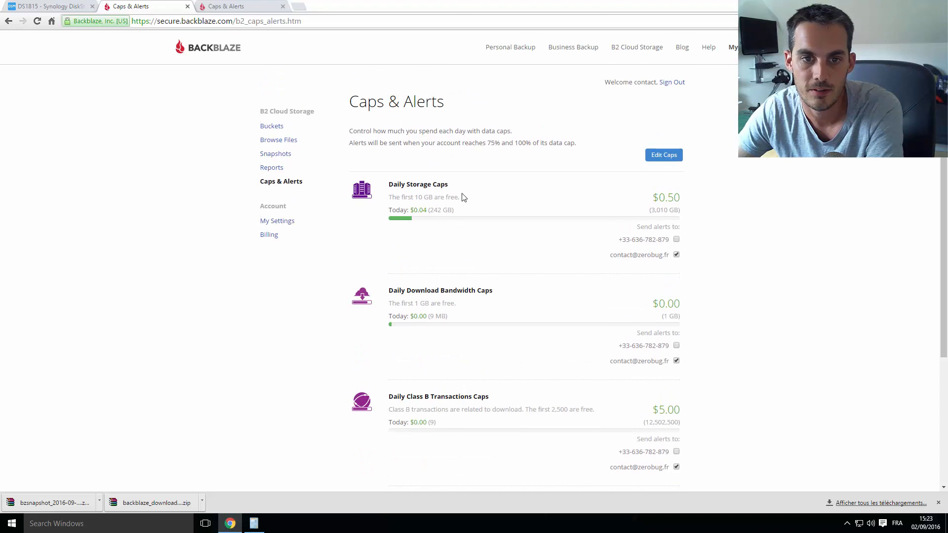
{"action": "left_click_drag", "start_coordinate": [464, 197], "coordinate": [388, 198]}
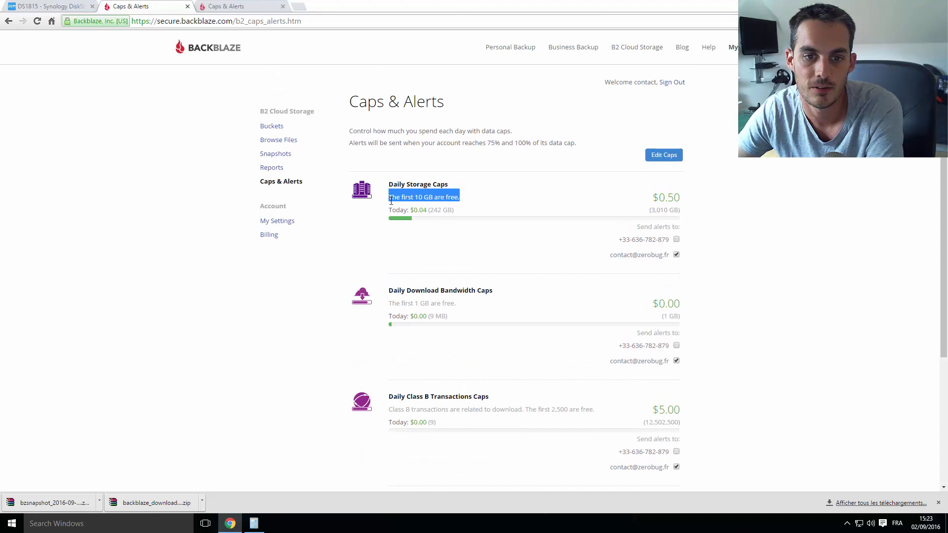
{"action": "left_click_drag", "start_coordinate": [459, 304], "coordinate": [388, 303]}
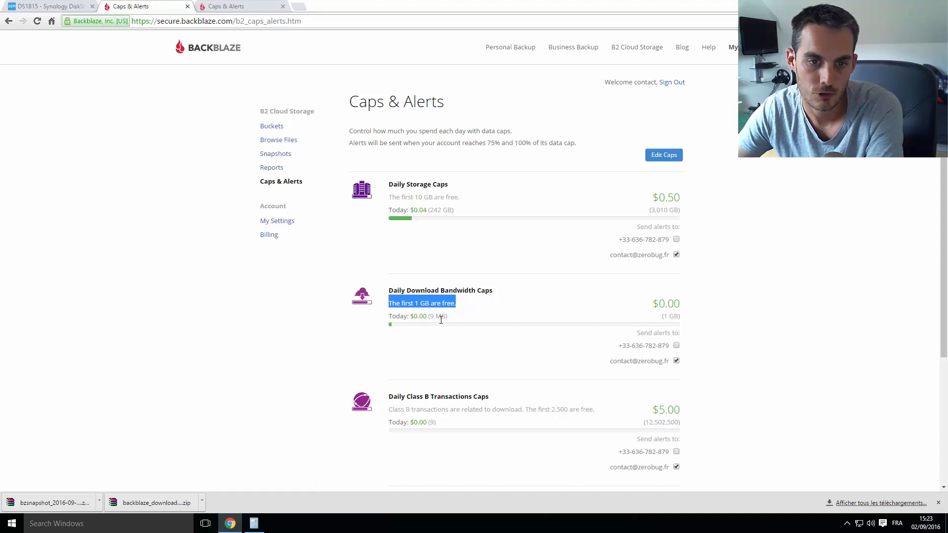
{"action": "left_click_drag", "start_coordinate": [449, 317], "coordinate": [428, 318]}
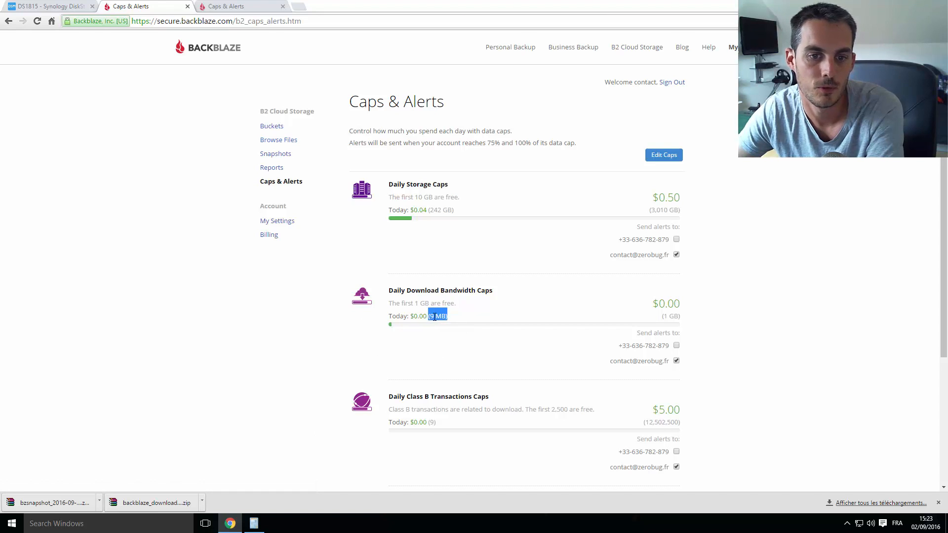
{"action": "double_click", "coordinate": [396, 290]}
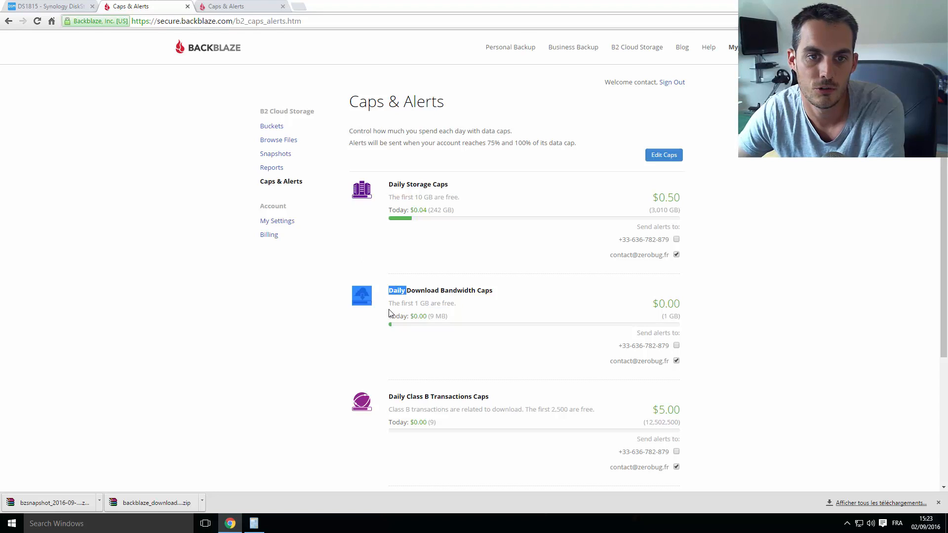
{"action": "left_click", "coordinate": [423, 298]}
{"action": "left_click_drag", "start_coordinate": [389, 290], "coordinate": [481, 290]}
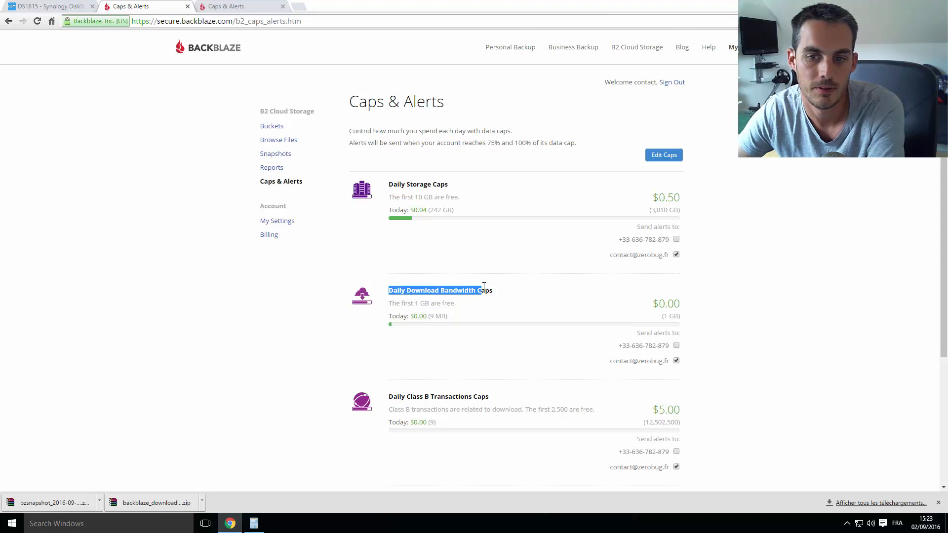
Show the Billing page's B2 Cloud Storage transactions and highlight the $0.81 bill
{"action": "left_click", "coordinate": [269, 238]}
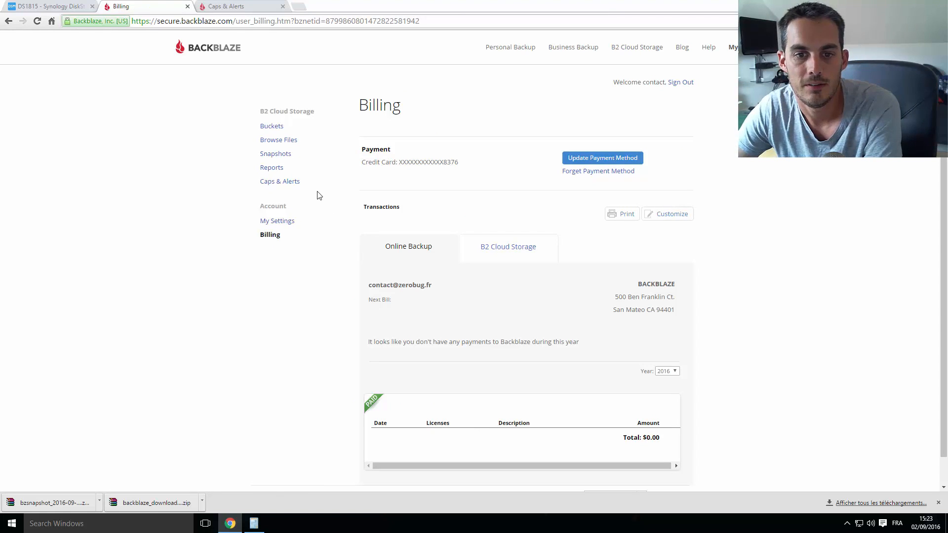
{"action": "left_click", "coordinate": [496, 251]}
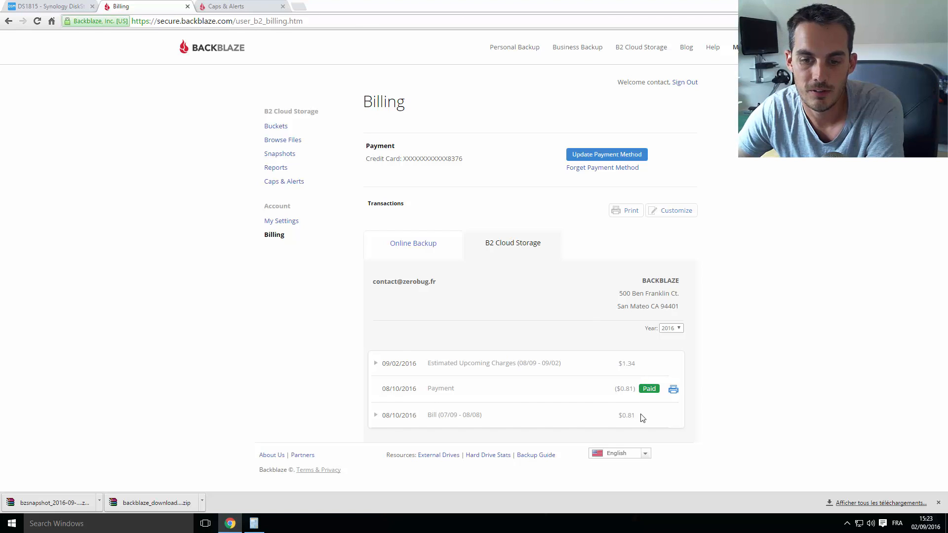
{"action": "mouse_move", "coordinate": [642, 415]}
{"action": "left_mouse_down"}
{"action": "mouse_move", "coordinate": [443, 418]}
{"action": "mouse_move", "coordinate": [639, 417]}
{"action": "mouse_move", "coordinate": [624, 418]}
{"action": "left_mouse_up"}
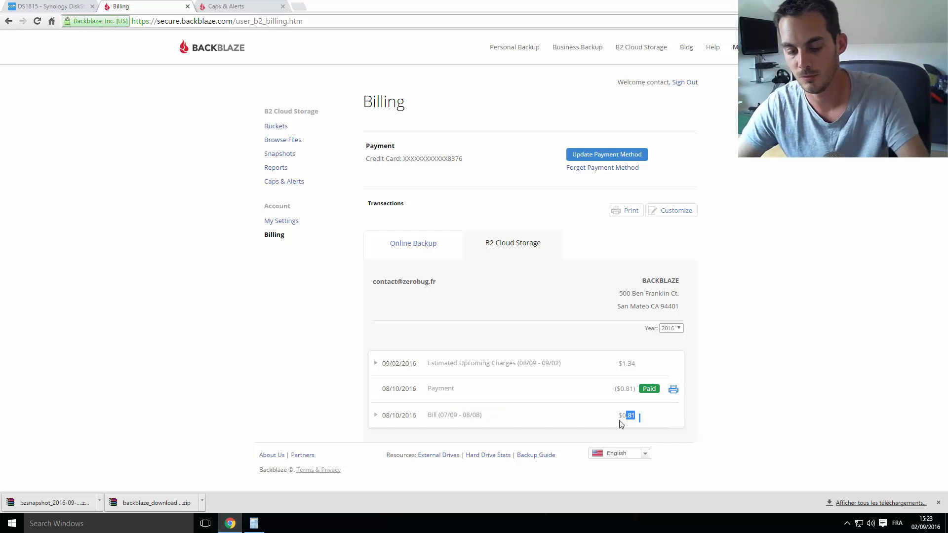
Divide 0.81 by 0.005 in Calculator (162), then highlight the $1.34 upcoming charges row
{"action": "key", "text": "super+r"}
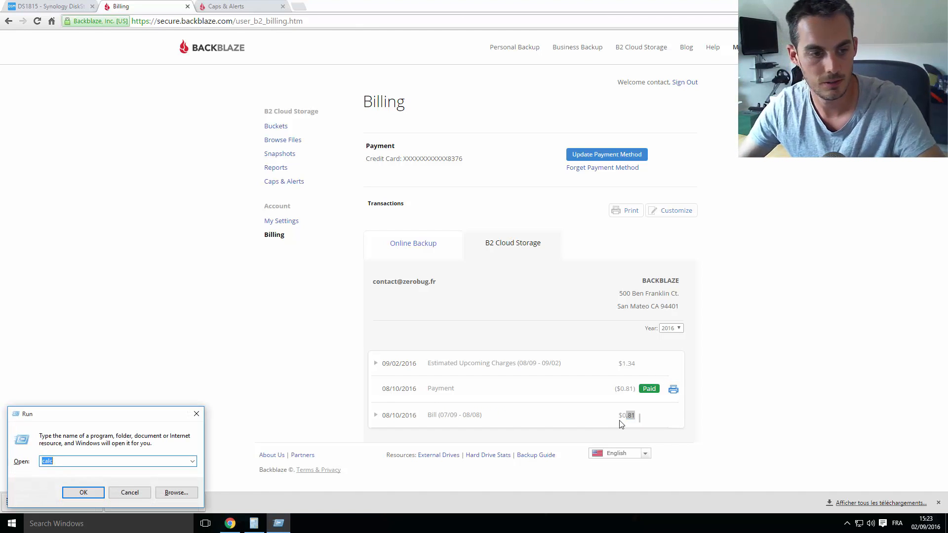
{"action": "key", "text": "Return"}
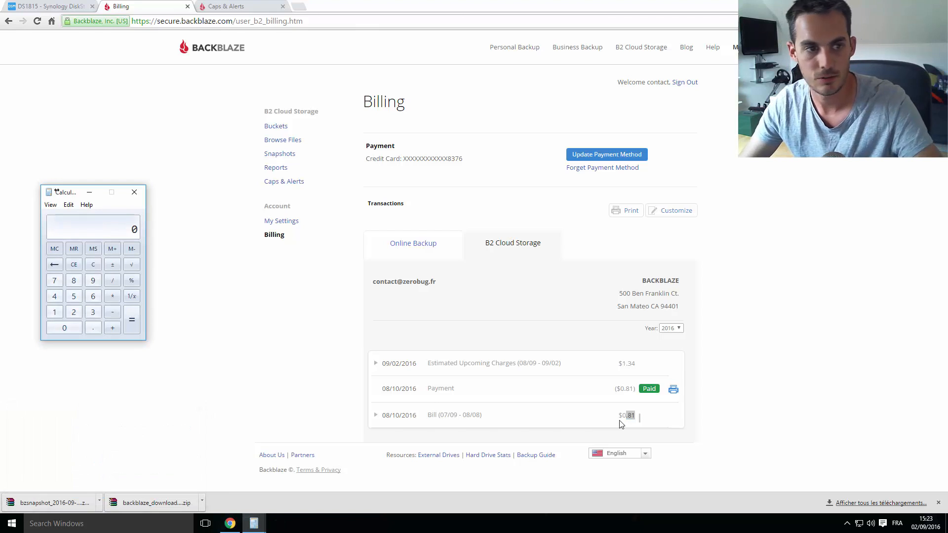
{"action": "type", "text": "0.81"}
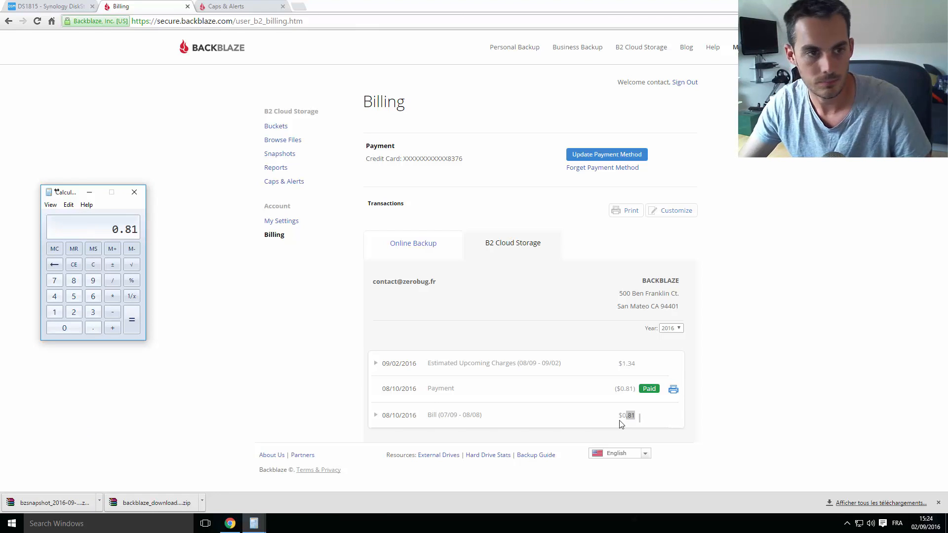
{"action": "key", "text": "slash"}
{"action": "type", "text": "0.005"}
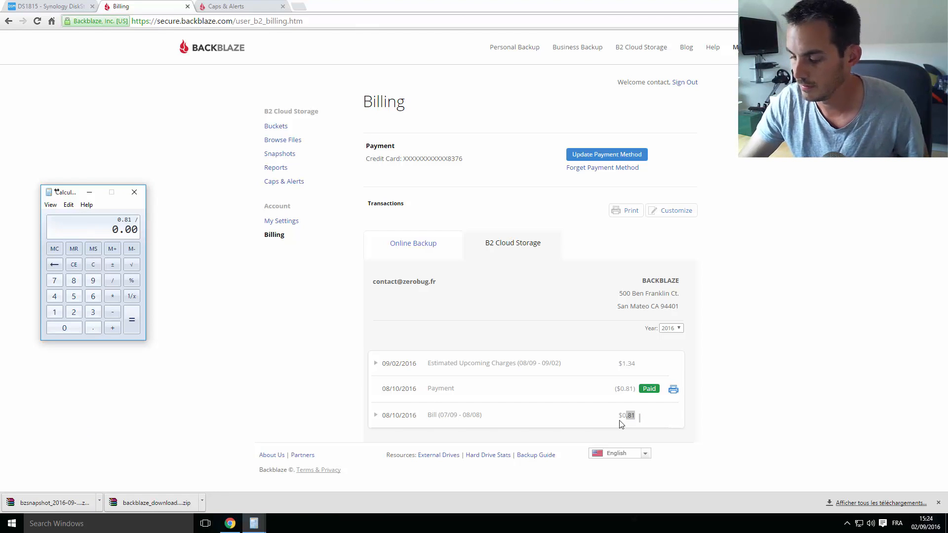
{"action": "key", "text": "Return"}
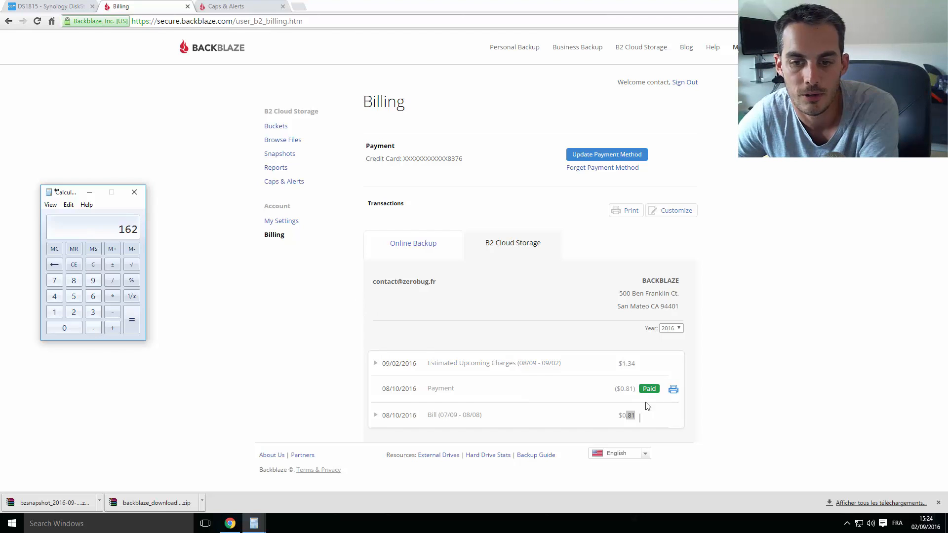
{"action": "mouse_move", "coordinate": [633, 364]}
{"action": "left_mouse_down"}
{"action": "mouse_move", "coordinate": [621, 364]}
{"action": "mouse_move", "coordinate": [635, 364]}
{"action": "left_mouse_up"}
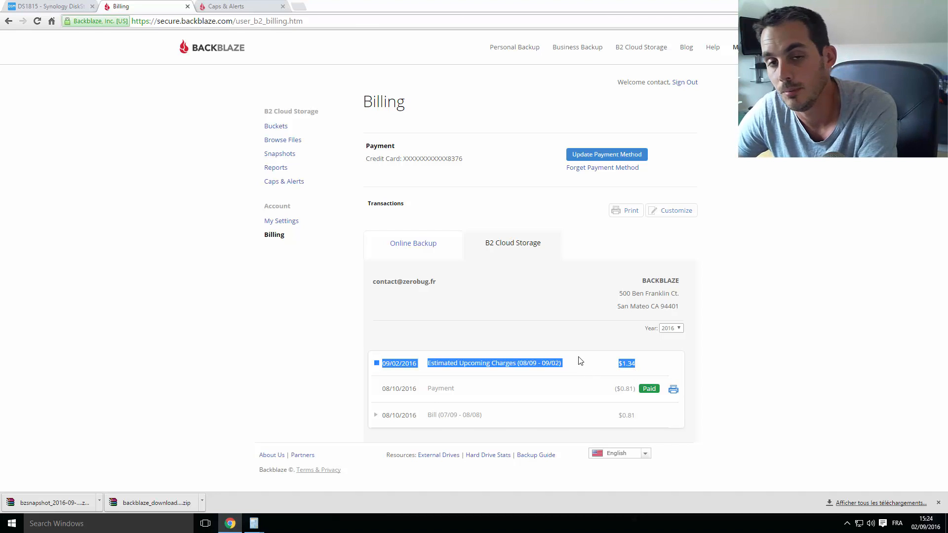
Clear the row highlight and switch to the DS1815 Synology DSM login tab
{"action": "left_click", "coordinate": [592, 364]}
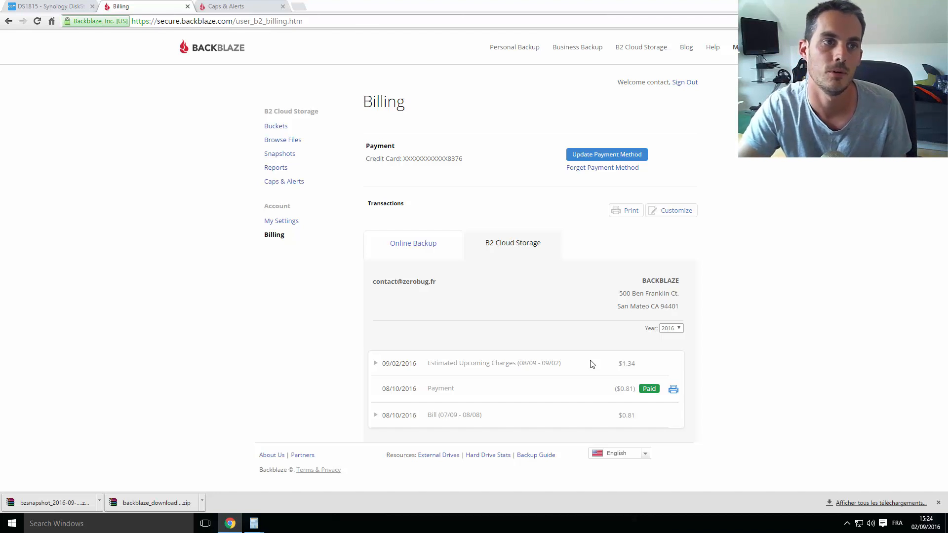
{"action": "left_click", "coordinate": [52, 8]}
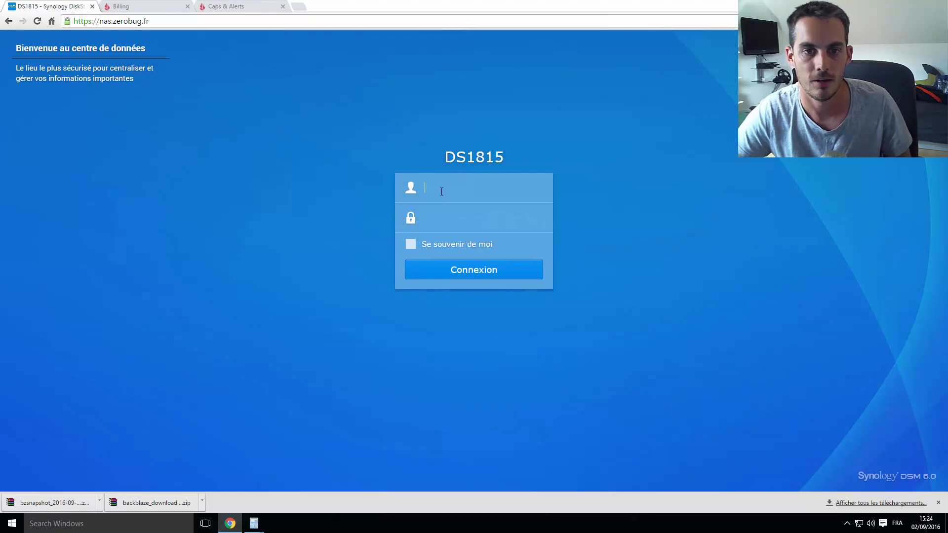